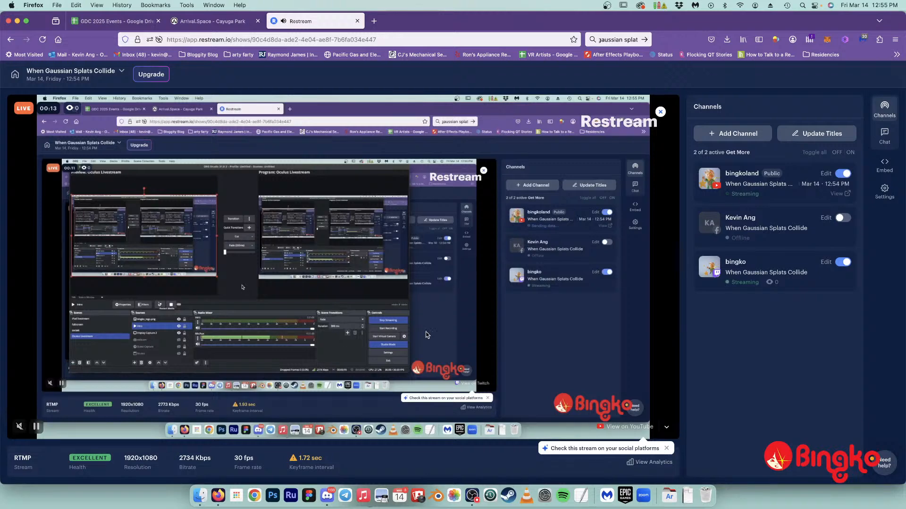
- Close the Restream page and examine the overlapping Cayuga Park splats from several angles
click(357, 21)
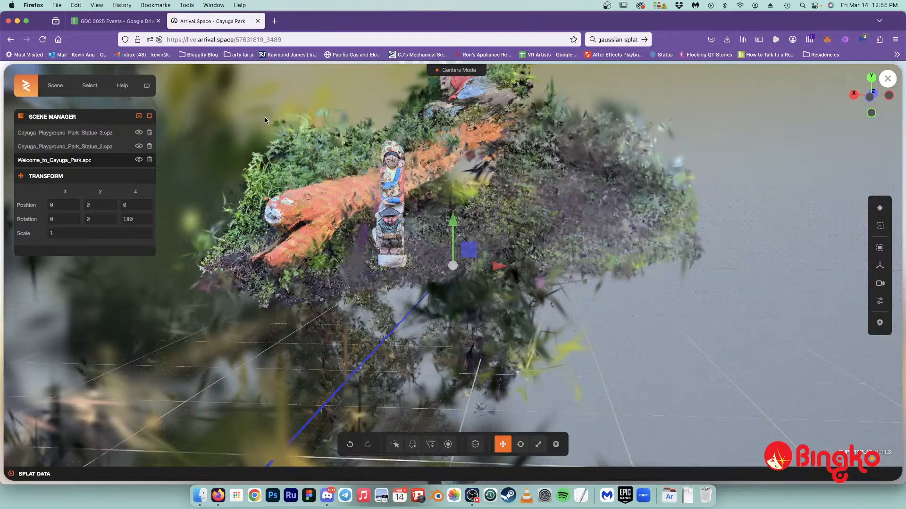
scroll(264, 118, down, 5)
scroll(265, 117, right, 5)
scroll(265, 118, up, 5)
scroll(265, 118, left, 4)
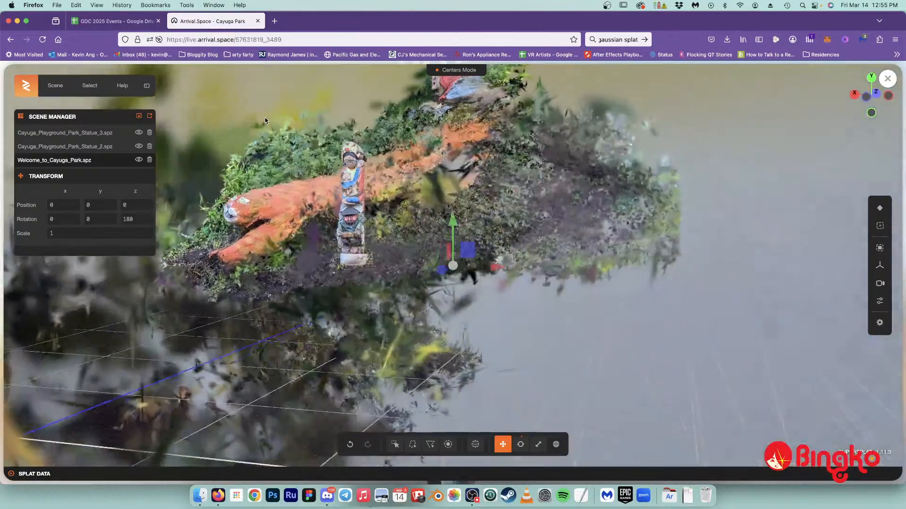
scroll(265, 117, left, 3)
scroll(265, 117, right, 6)
scroll(265, 117, down, 4)
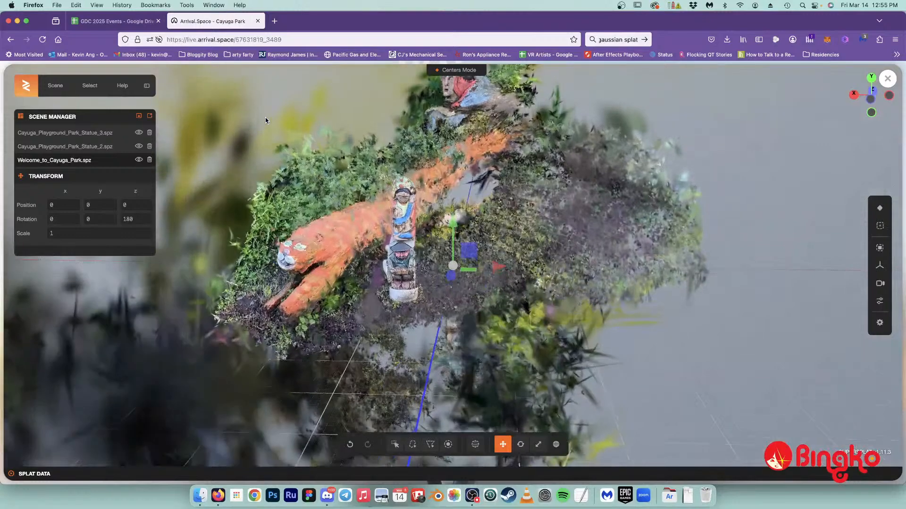
scroll(265, 117, up, 5)
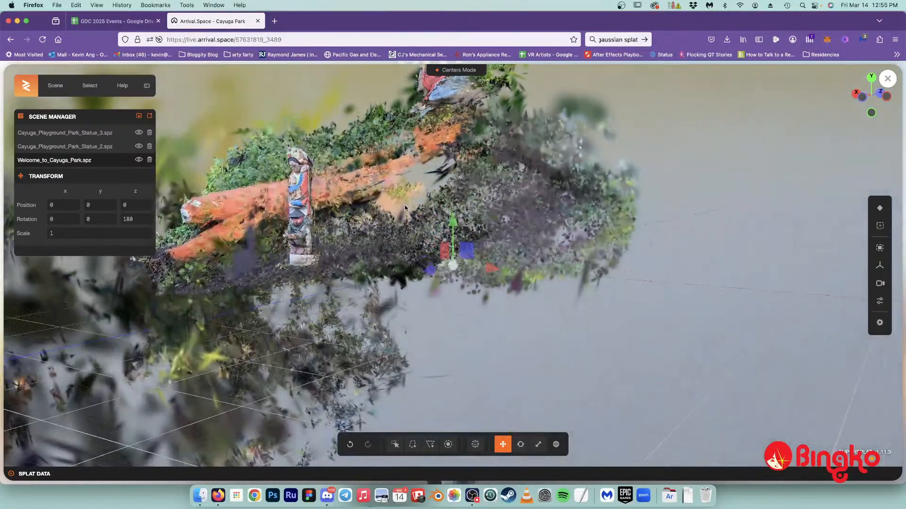
scroll(521, 365, left, 3)
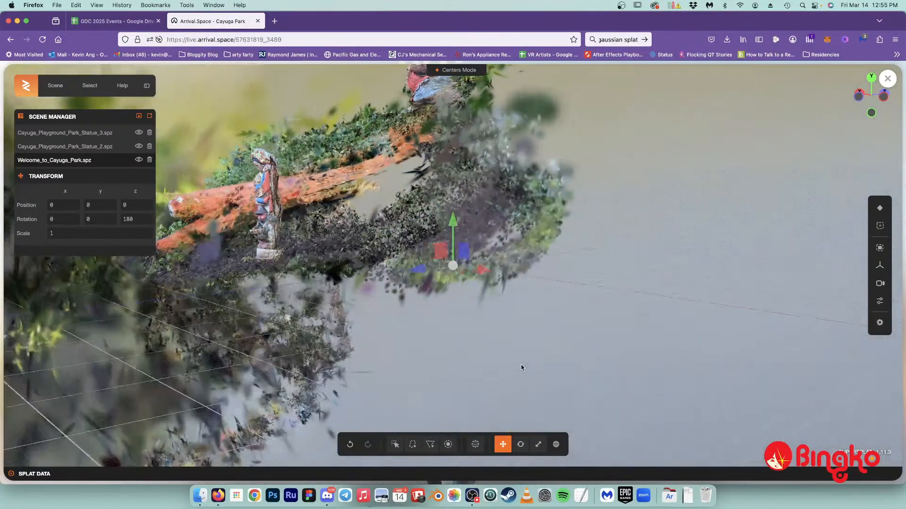
scroll(521, 365, right, 5)
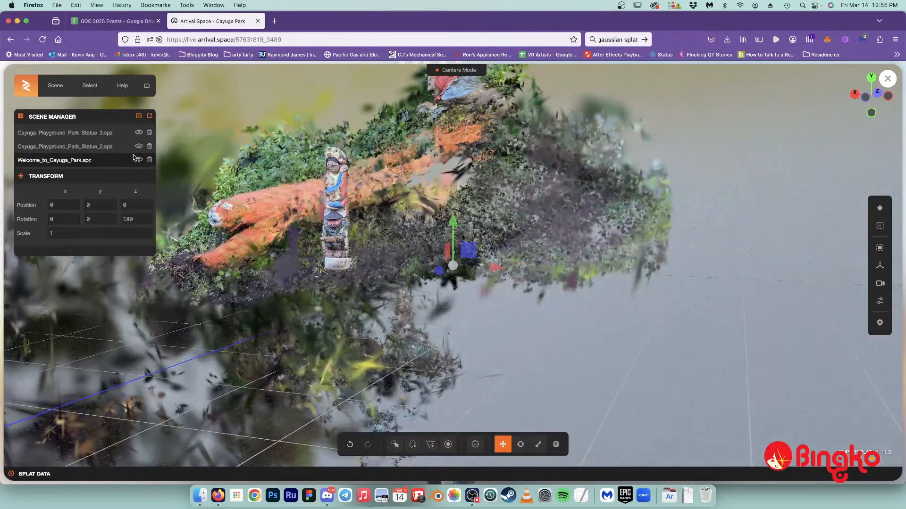
- Hide the Welcome_to_Cayuga_Park.spz and Cayuga_Playground_Park_Statue_2.spz splats in the scene
click(139, 159)
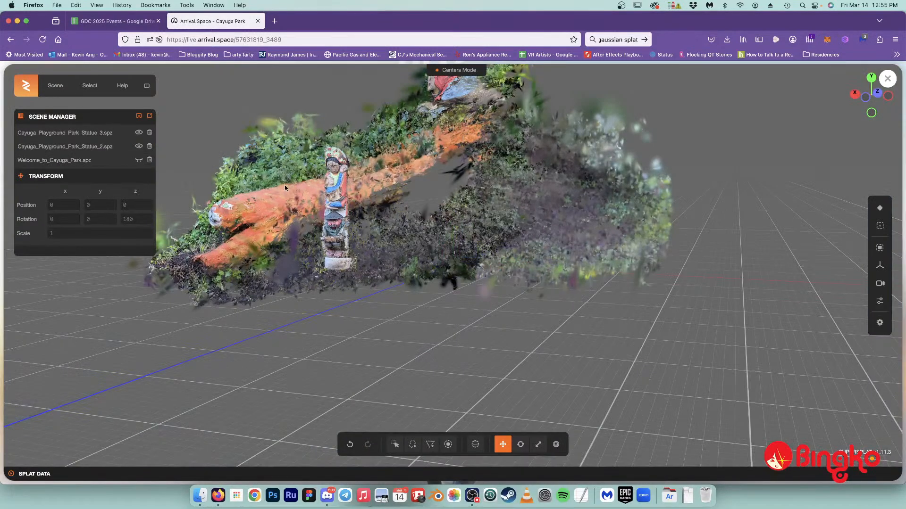
drag(284, 183, 328, 204)
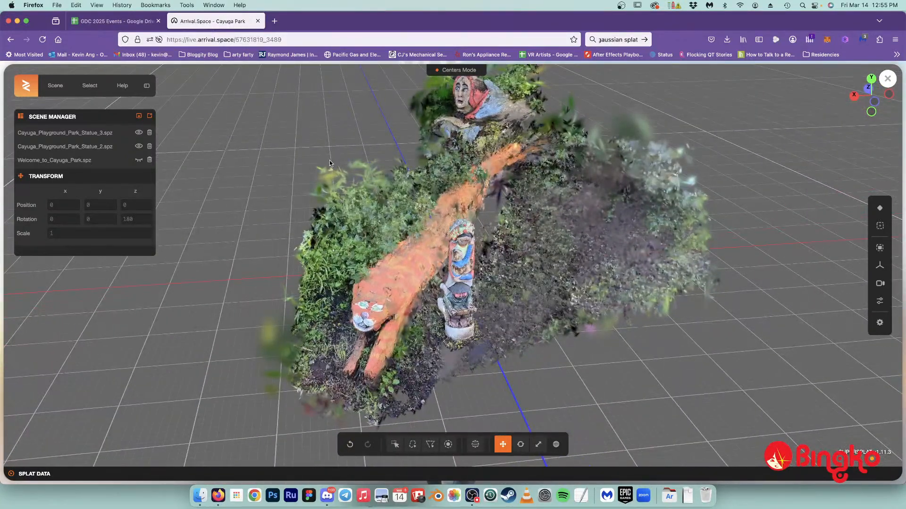
scroll(328, 169, down, 5)
scroll(329, 175, up, 5)
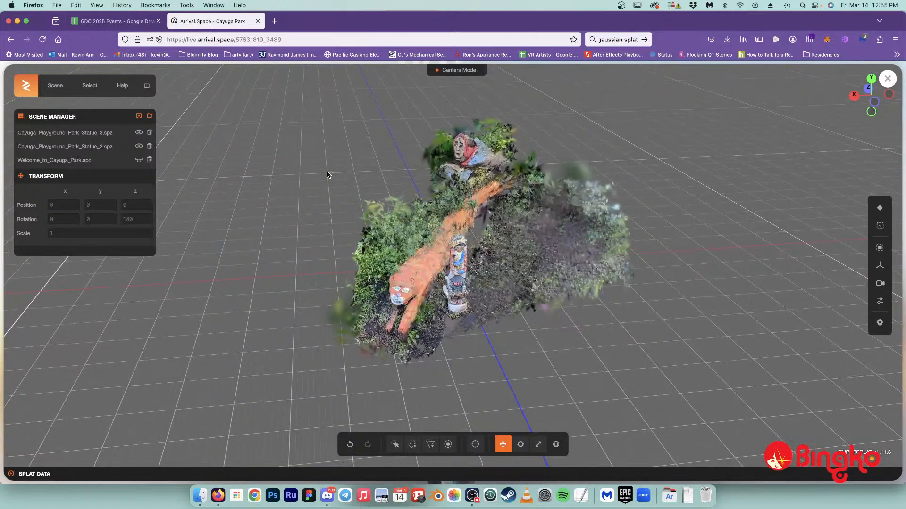
scroll(329, 175, up, 5)
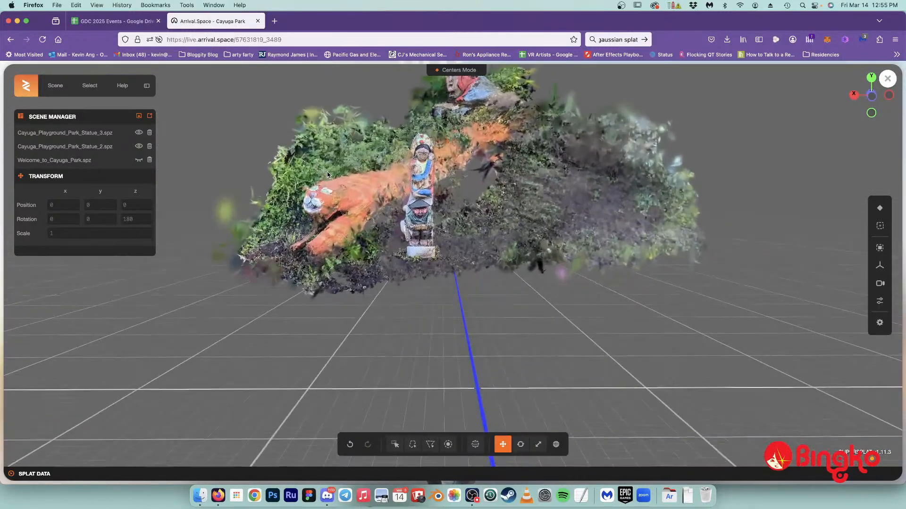
scroll(327, 173, down, 5)
right_drag(327, 173, 321, 186)
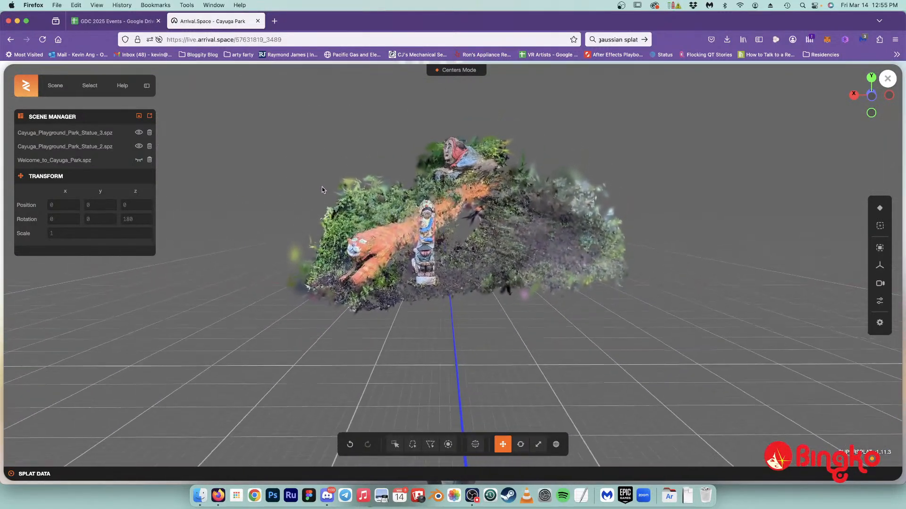
click(139, 147)
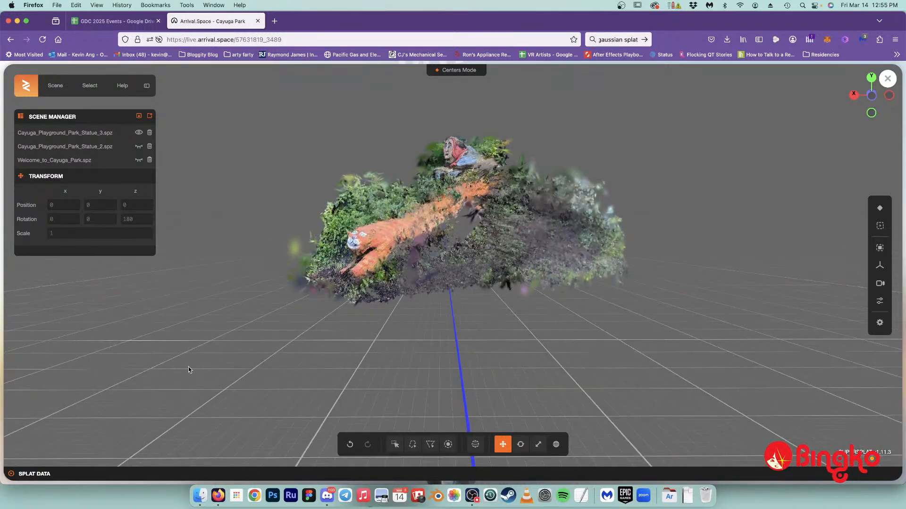
- Switch to Finder and browse the 2025-03-13 captures in the Camera Uploads folder
click(197, 504)
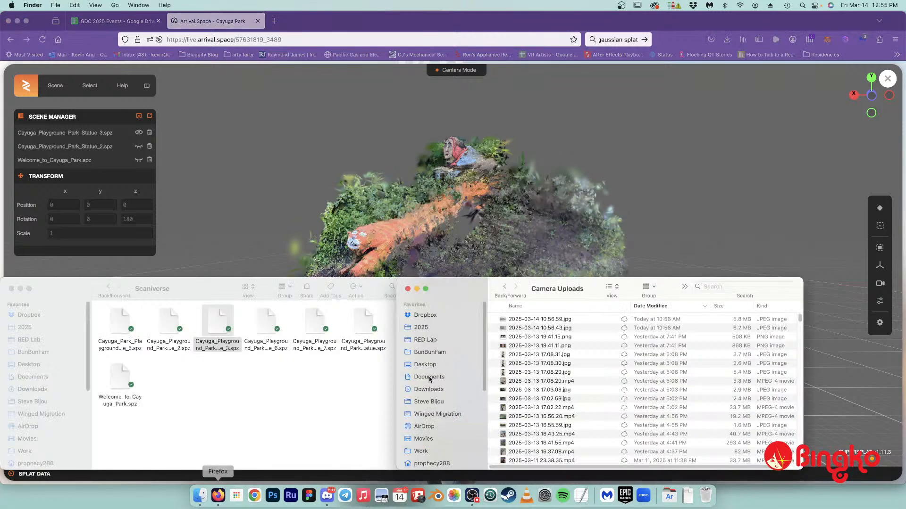
click(557, 347)
click(559, 363)
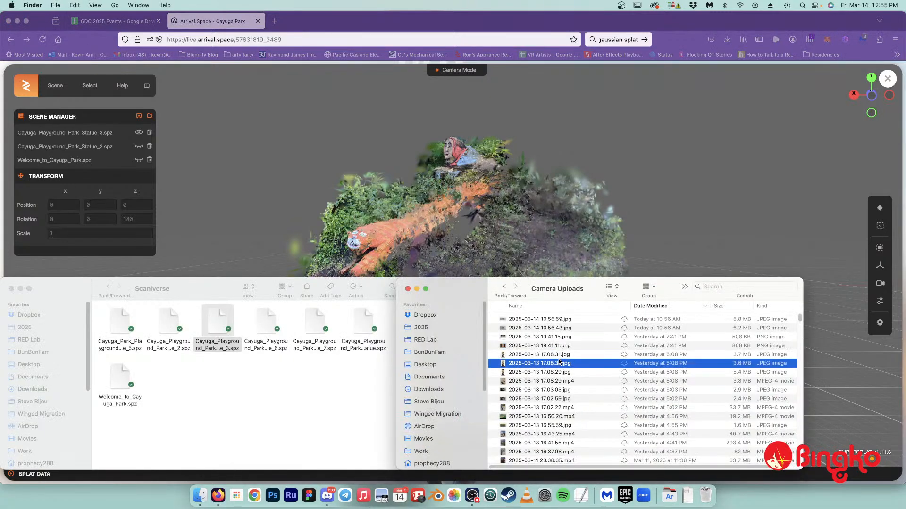
click(568, 390)
click(564, 381)
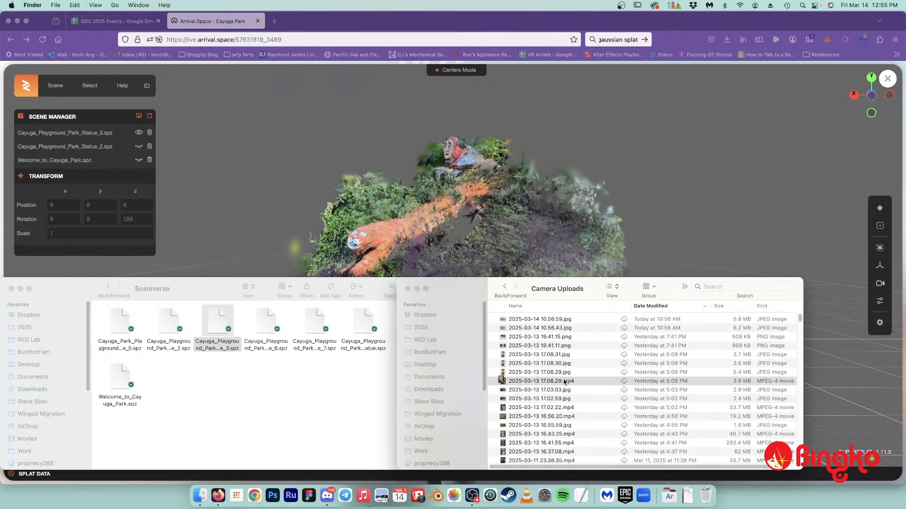
scroll(564, 381, down, 3)
- Preview the videos 2025-03-13 16.56.20.mp4 and 2025-03-13 17.02.22.mp4 in Camera Uploads
click(564, 382)
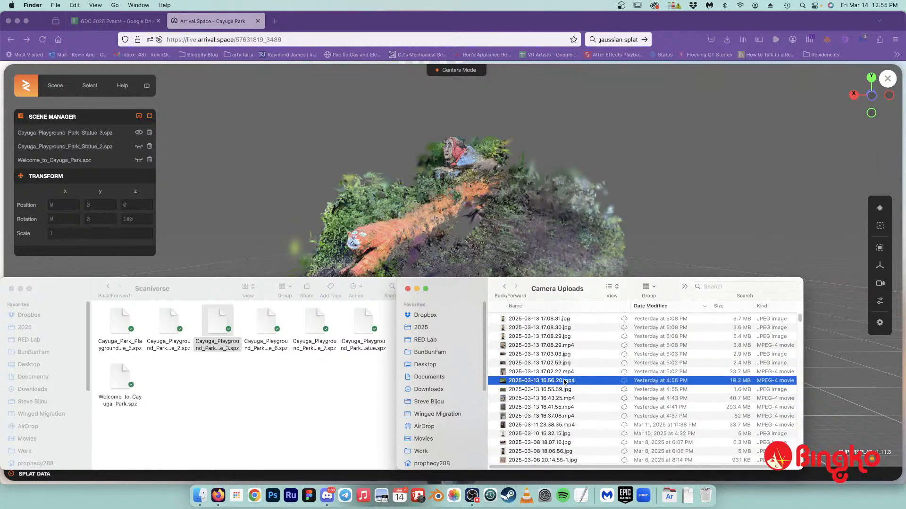
key(space)
key(space)
click(564, 373)
key(space)
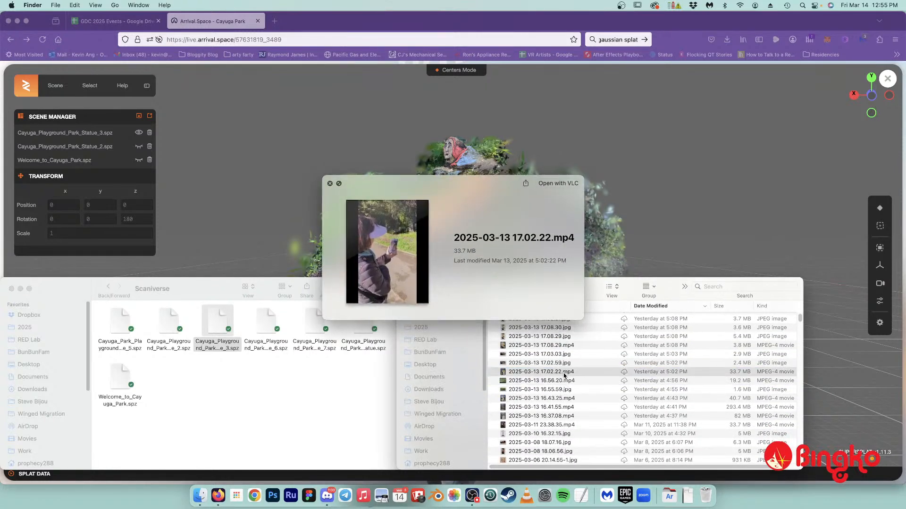
key(space)
- Preview the earlier park videos 2025-03-13 16.43.25.mp4, 16.41.55.mp4 and 16.37.08.mp4
click(562, 401)
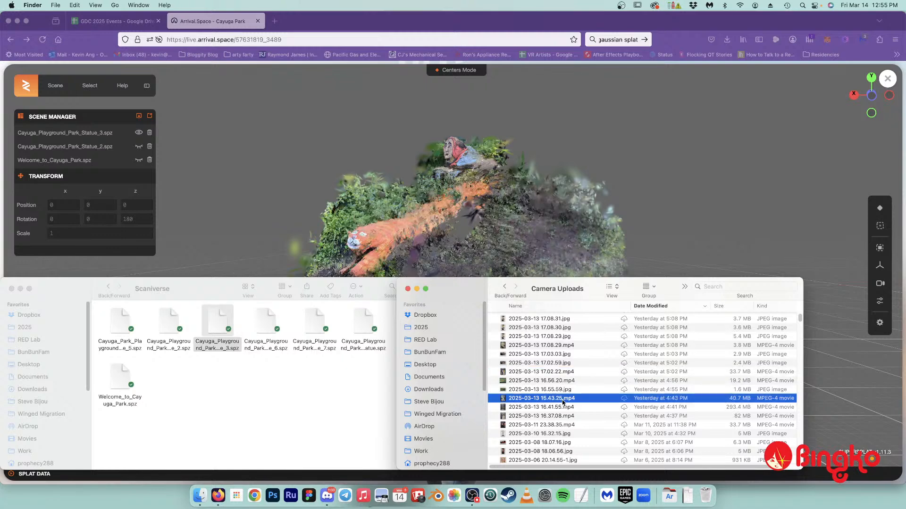
key(space)
key(space)
click(560, 407)
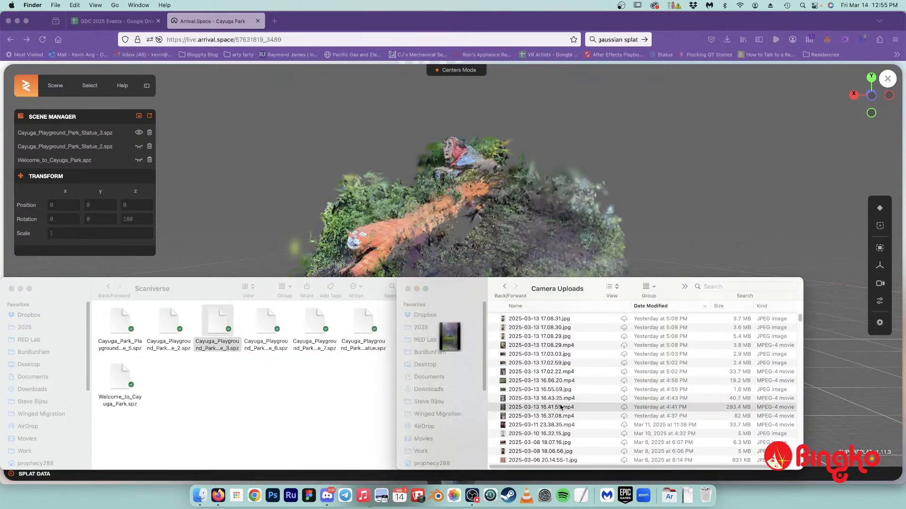
key(space)
key(space)
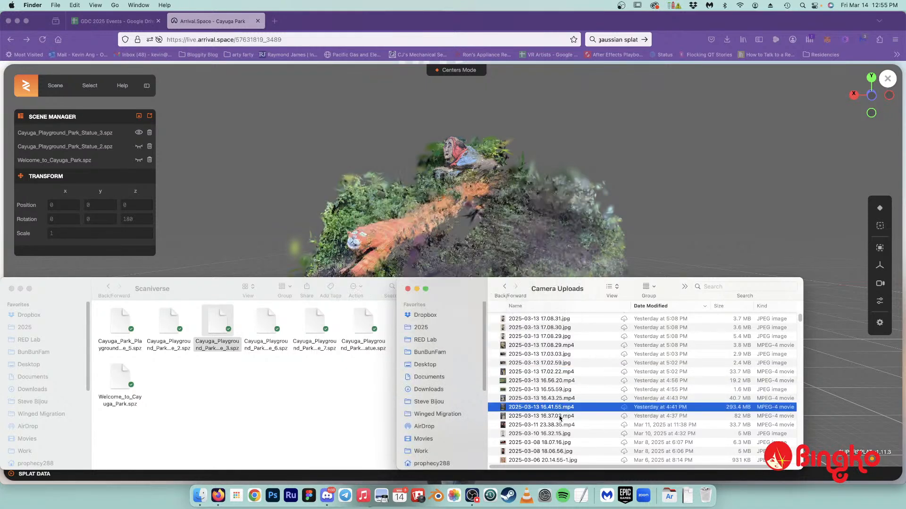
click(561, 416)
key(space)
key(space)
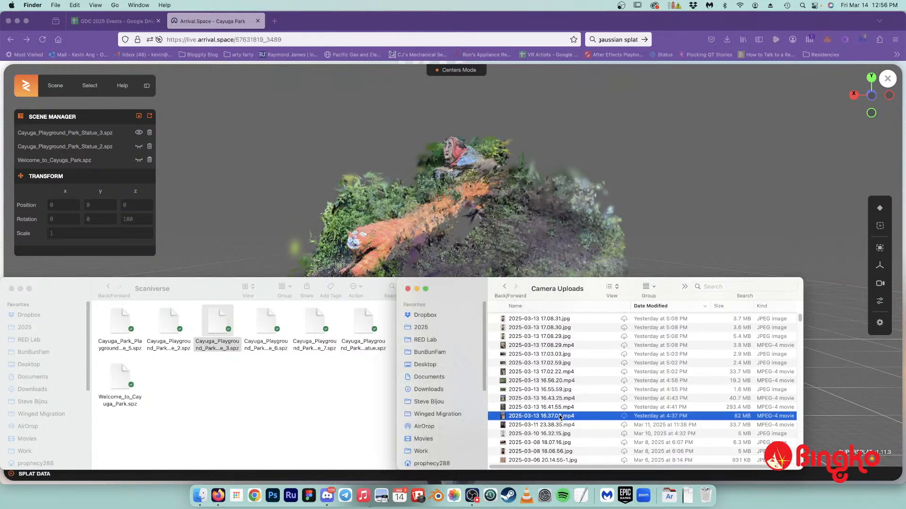
- Preview 2025-03-13 16.43.25.mp4 again, along with 2025-03-11 23.38.35.mp4
click(562, 399)
key(space)
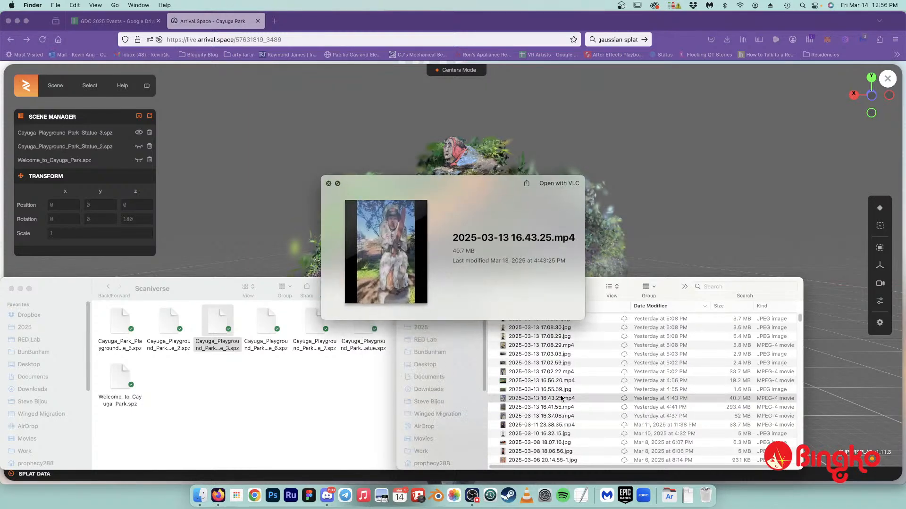
key(space)
click(564, 425)
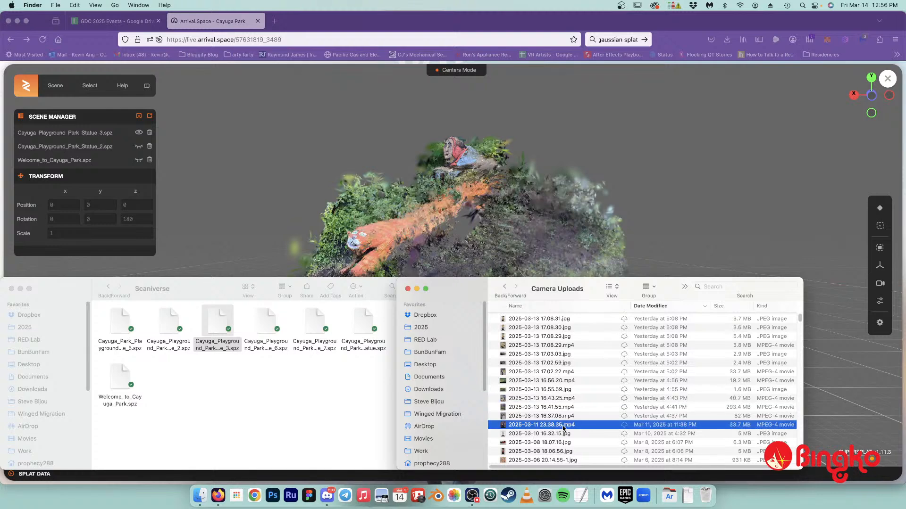
key(space)
key(space)
- Recheck the previews of 2025-03-13 16.37.08.mp4 and 16.41.55.mp4, ending with 16.41.55.mp4 selected
click(560, 416)
key(space)
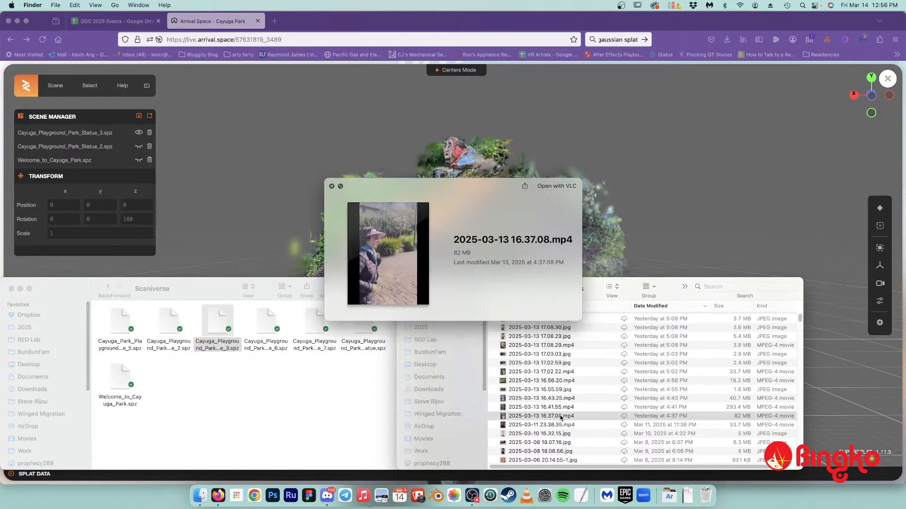
key(space)
click(561, 407)
key(space)
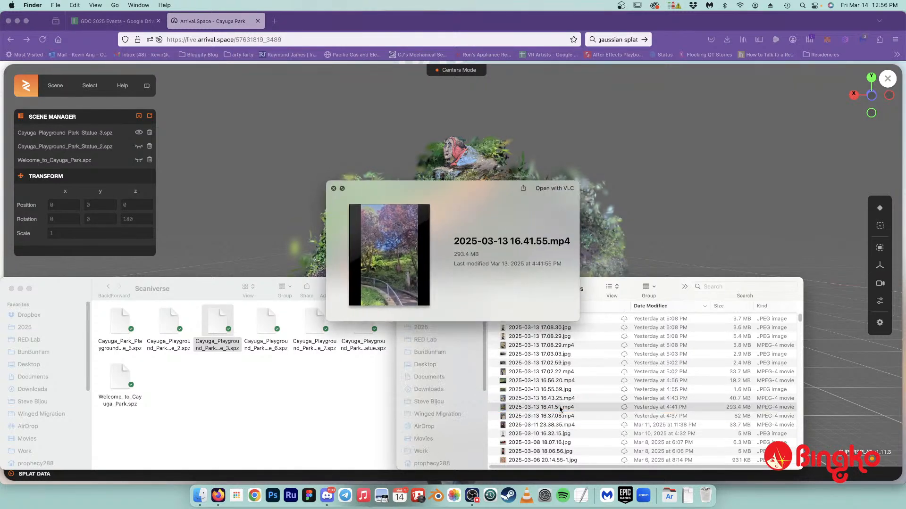
key(space)
click(554, 398)
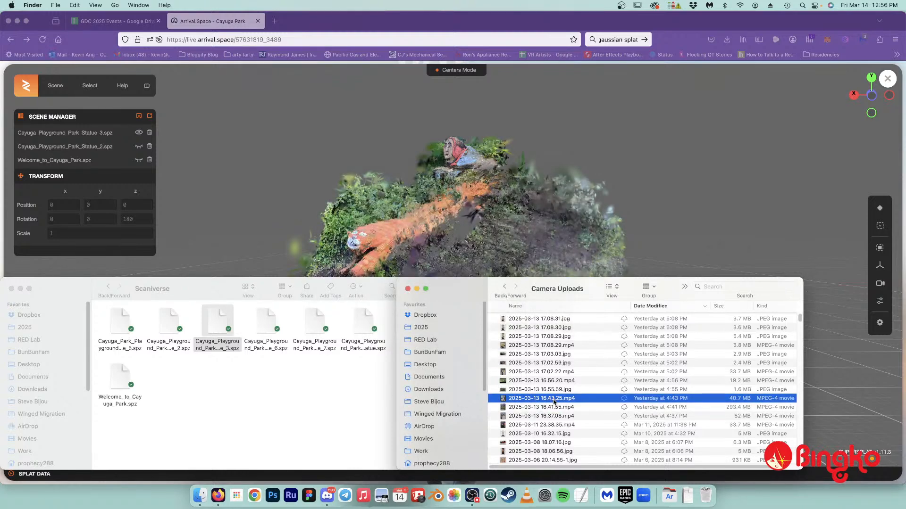
click(556, 408)
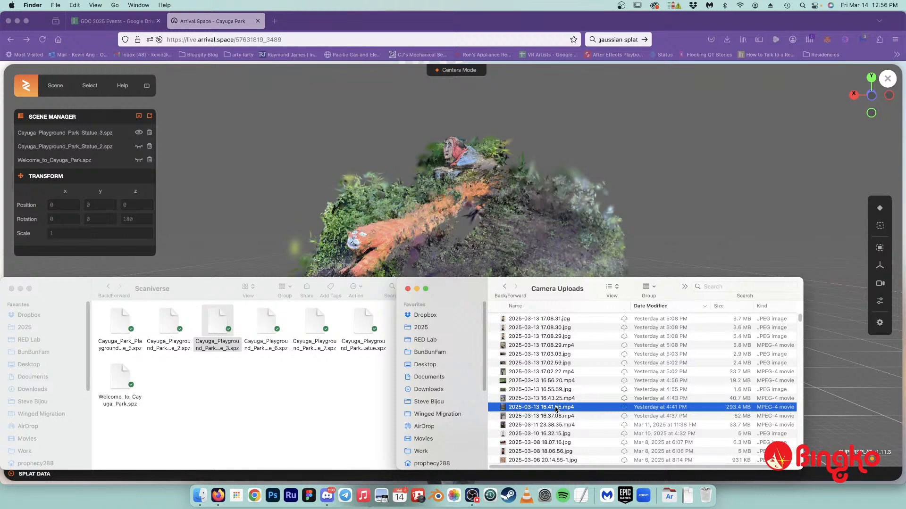
- Return to Firefox and examine the Cayuga_Playground_Park_Statue_3.spz splat from several angles and distances
click(681, 209)
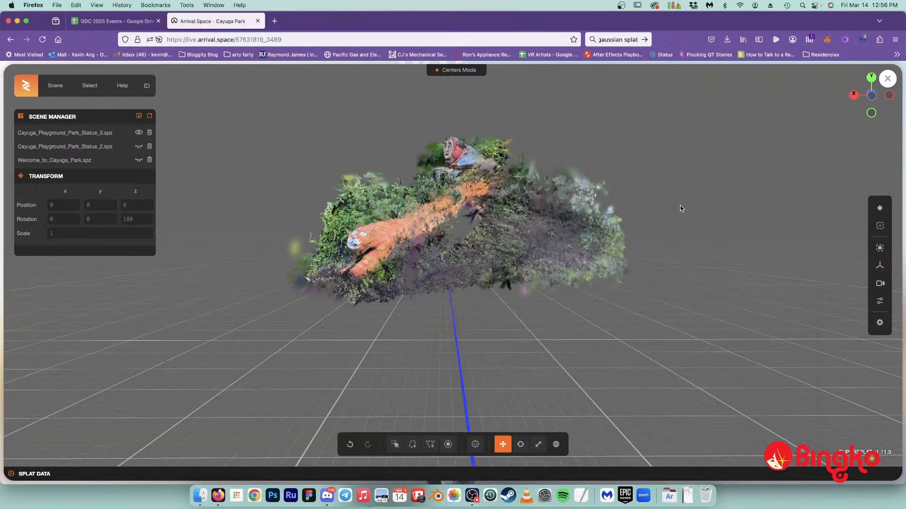
scroll(598, 221, left, 5)
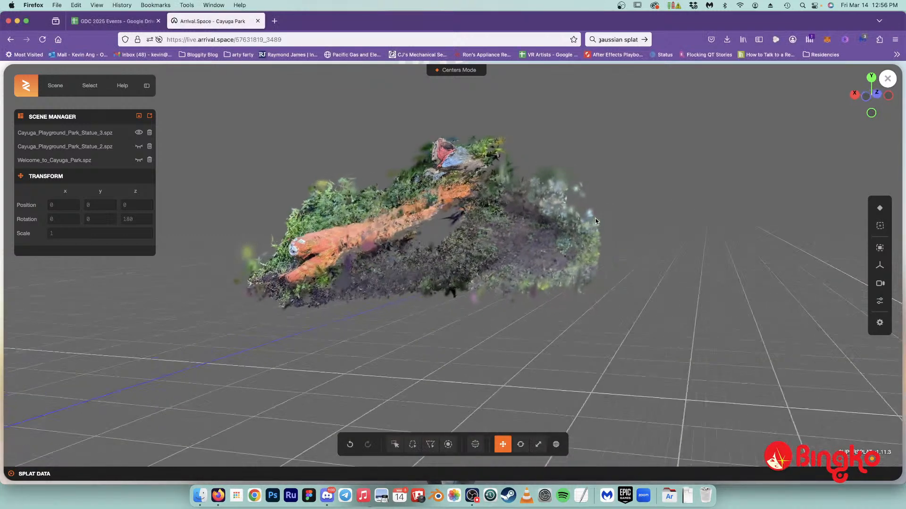
scroll(598, 221, right, 5)
scroll(598, 221, right, 5)
scroll(584, 220, down, 3)
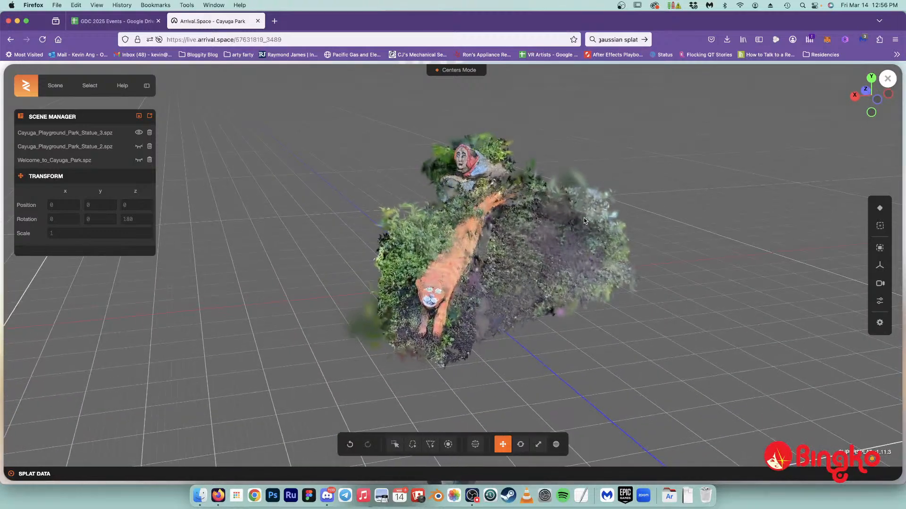
scroll(584, 221, right, 3)
scroll(583, 218, right, 3)
scroll(582, 218, left, 5)
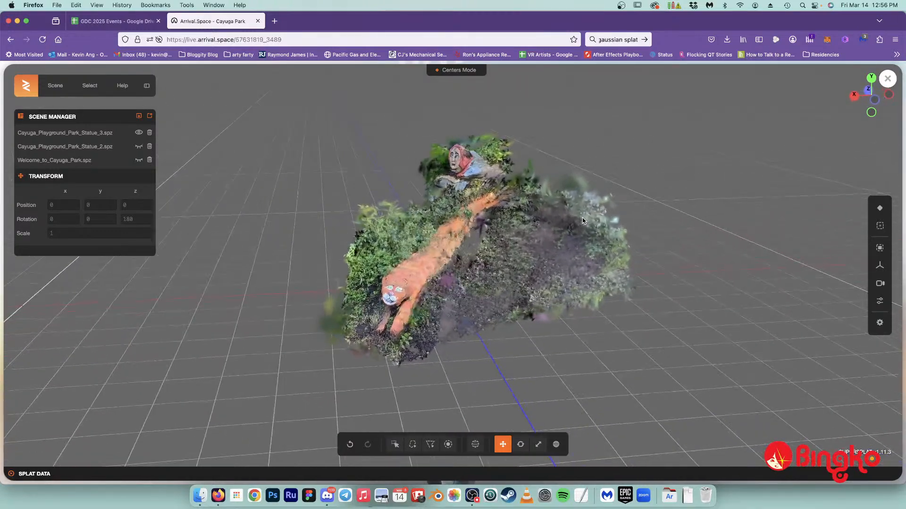
scroll(570, 233, up, 5)
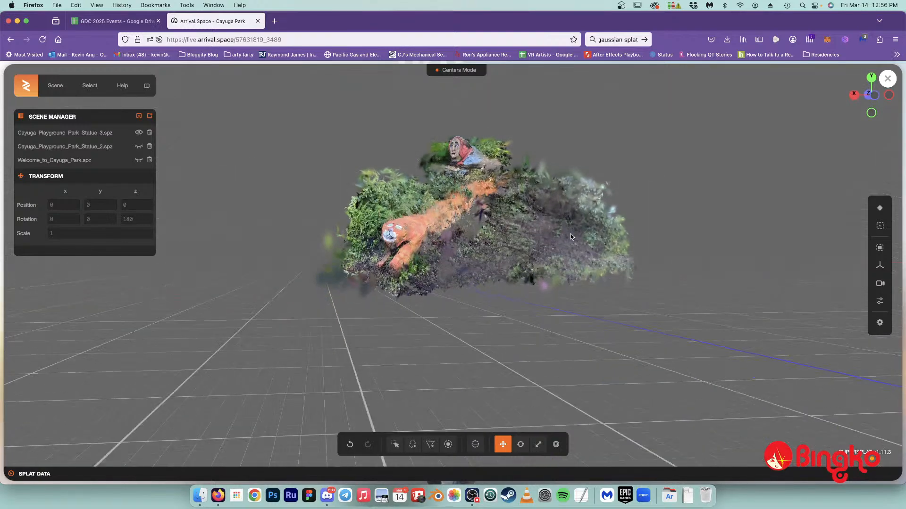
scroll(571, 234, down, 5)
ctrl+scroll(570, 234, up, 5)
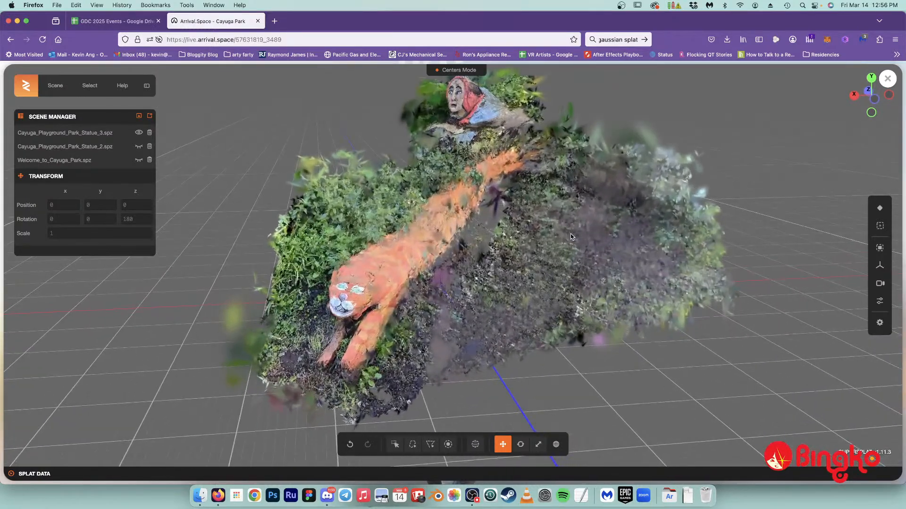
scroll(571, 233, left, 5)
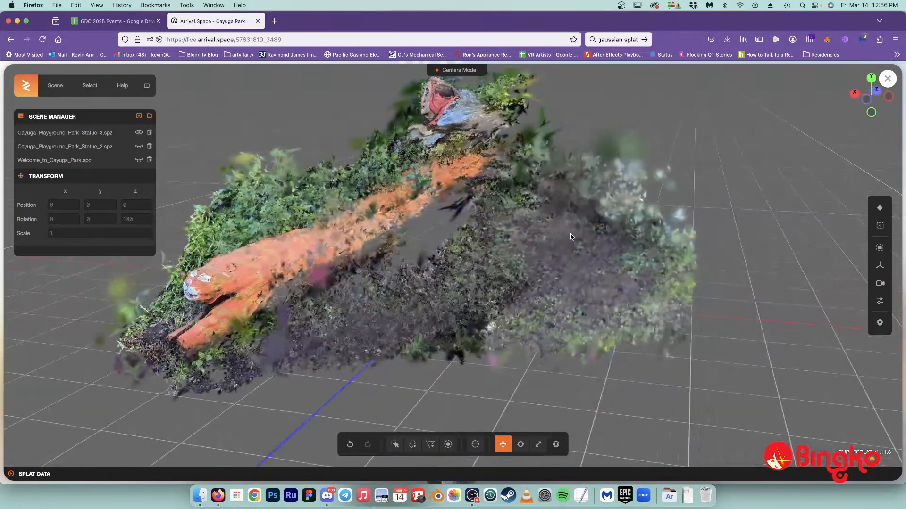
scroll(571, 233, right, 2)
scroll(570, 235, down, 10)
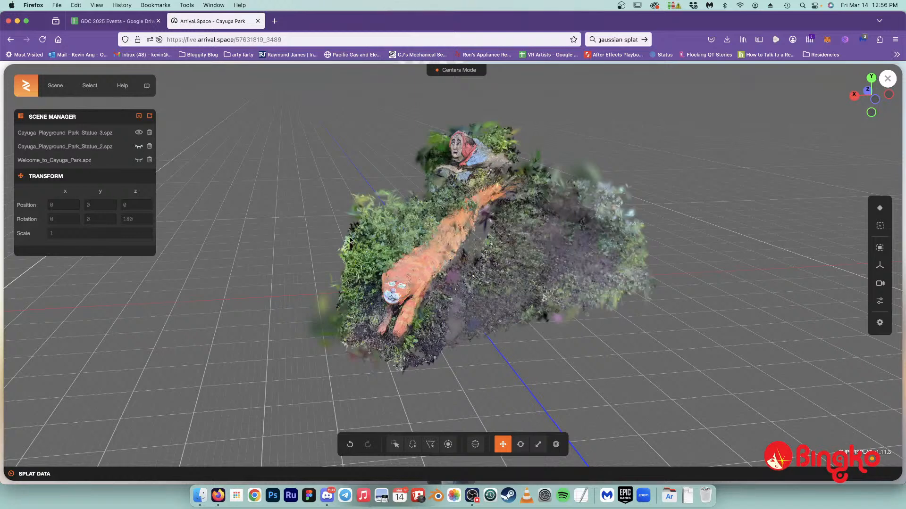
- Show the Cayuga_Playground_Park_Statue_2.spz splat alongside Cayuga_Playground_Park_Statue_3.spz and view both from the side
click(139, 147)
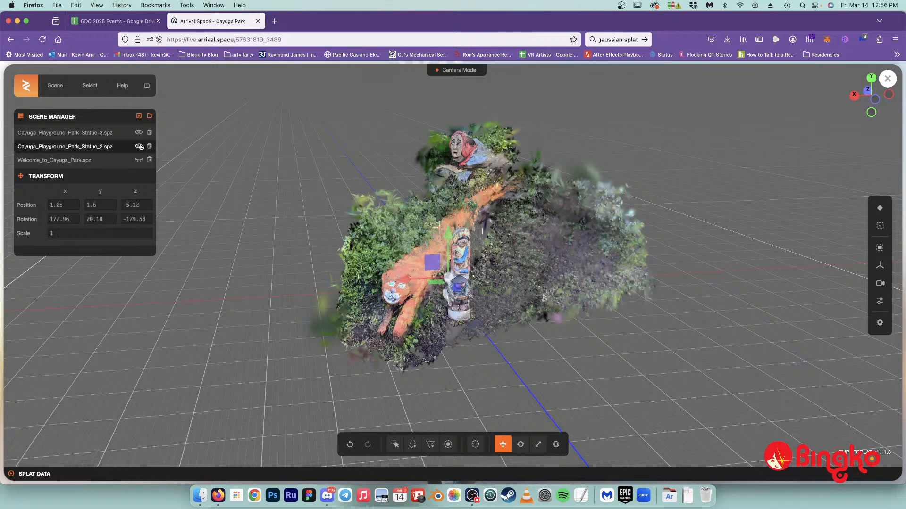
scroll(369, 236, left, 5)
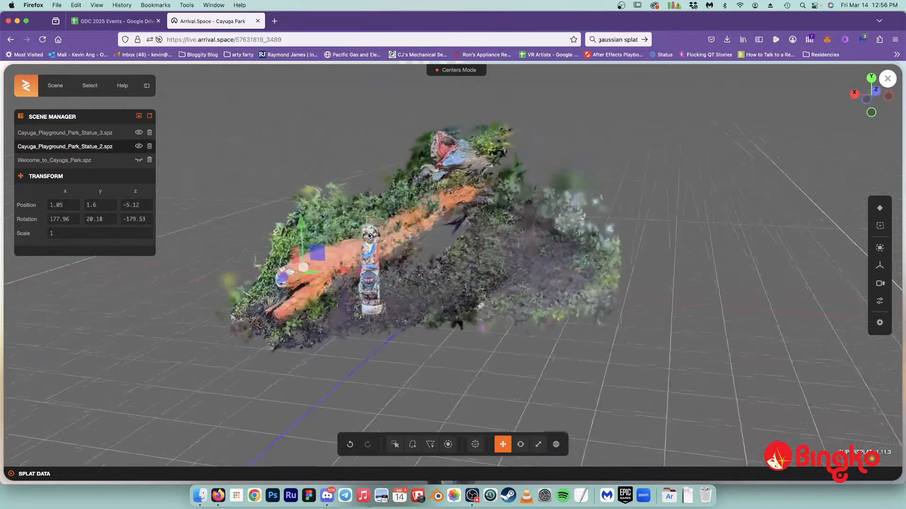
scroll(368, 236, right, 4)
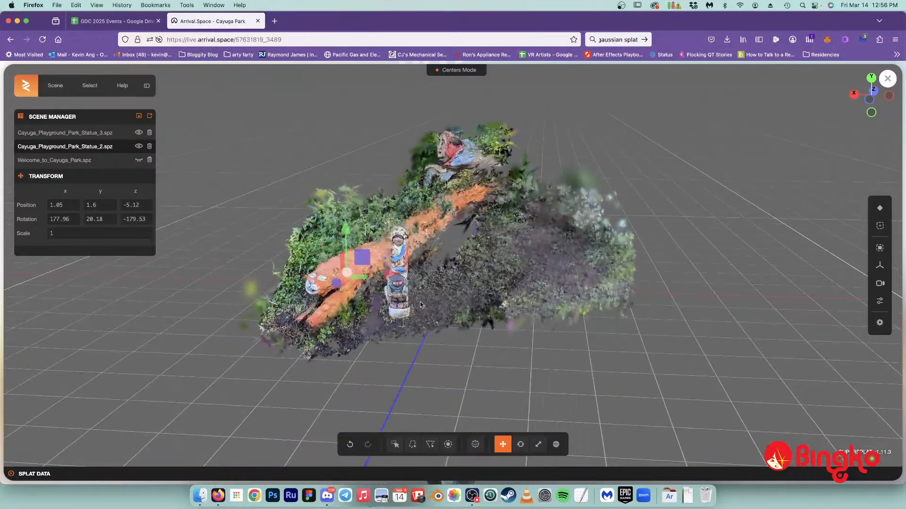
- Set the white point of Cayuga_Playground_Park_Statue_3.spz to 0.88 and its brightness to 0
click(81, 133)
click(880, 301)
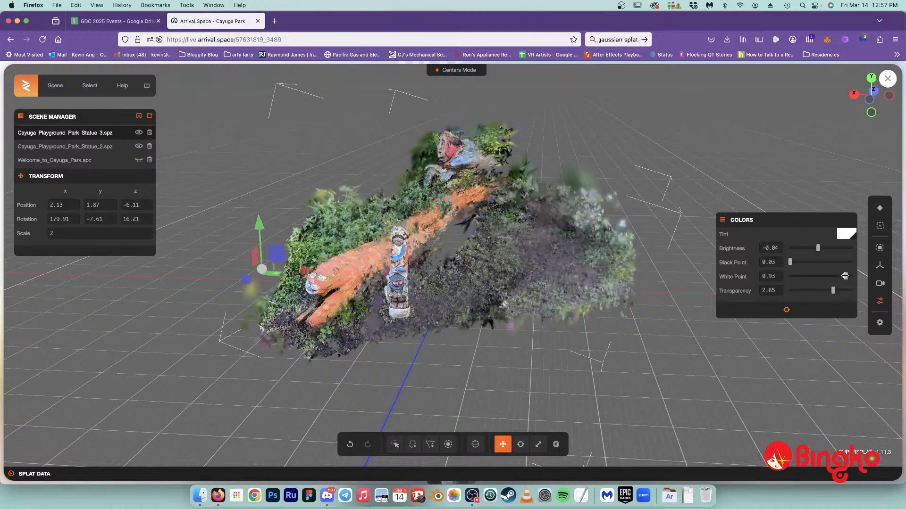
drag(844, 276, 843, 276)
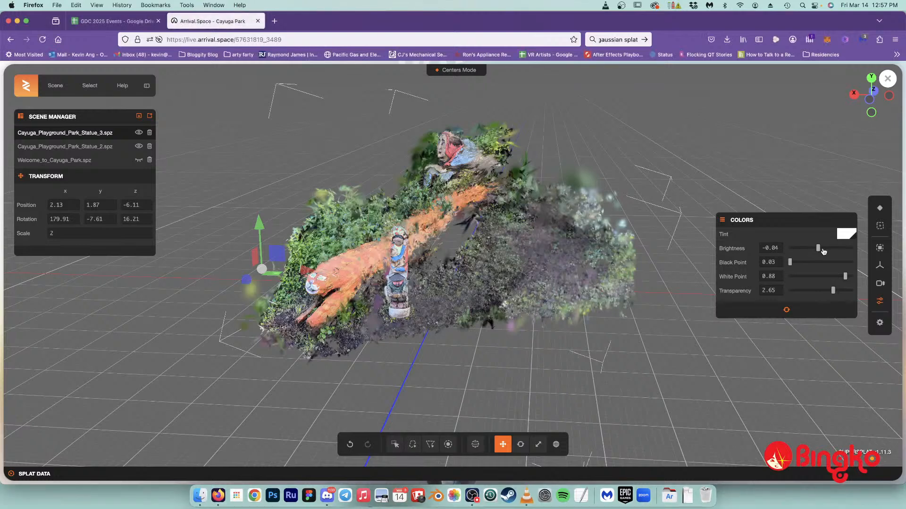
drag(818, 248, 760, 247)
click(772, 248)
text(0)
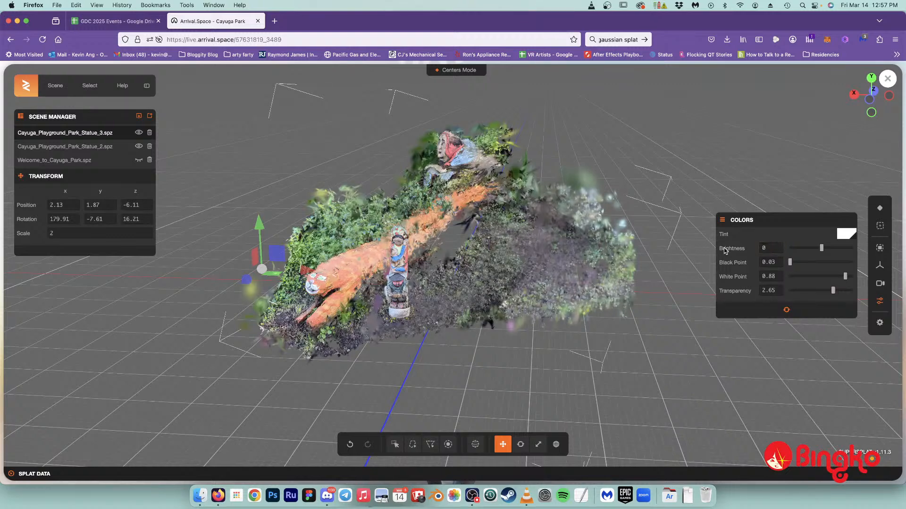
- Switch to VLC media player, watch the source video 2025-03-13 16.41.55.mp4 and adjust its playback volume
key(super+Tab)
key(super+Tab)
key(super+Tab)
key(super+Tab)
key(super+Tab)
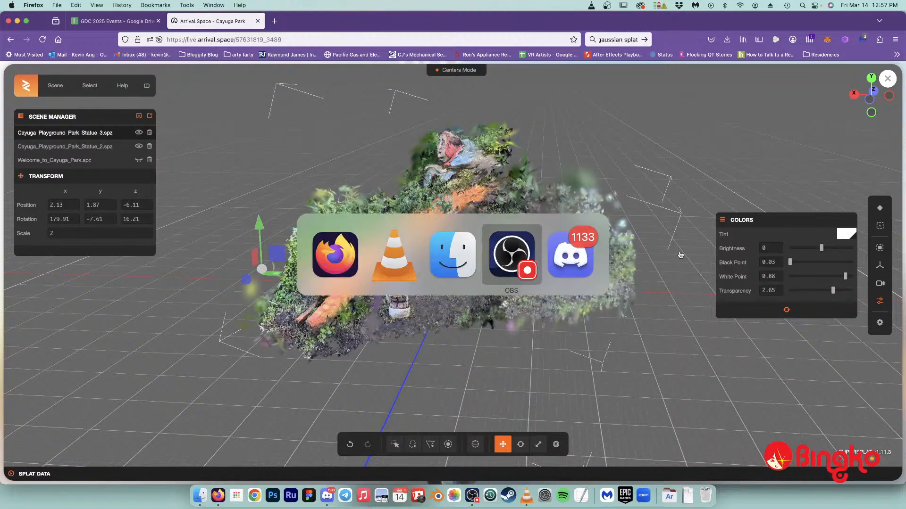
key(super+Tab)
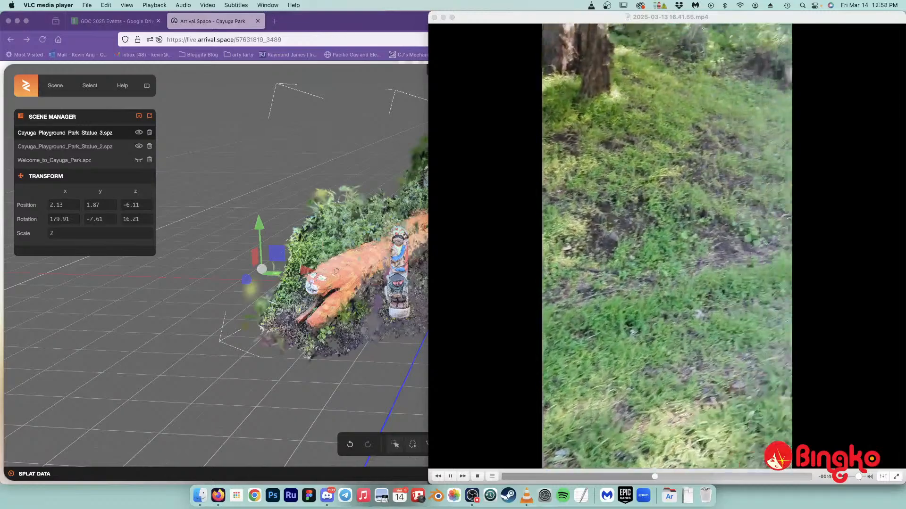
click(849, 477)
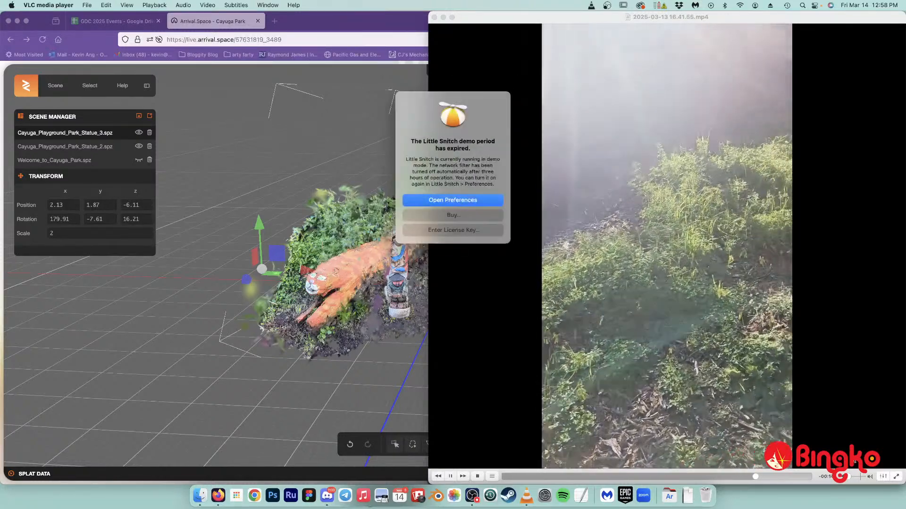
- Dismiss the Little Snitch demo notices and close the 2025-03-13 16.41.55.mp4 video window
click(472, 200)
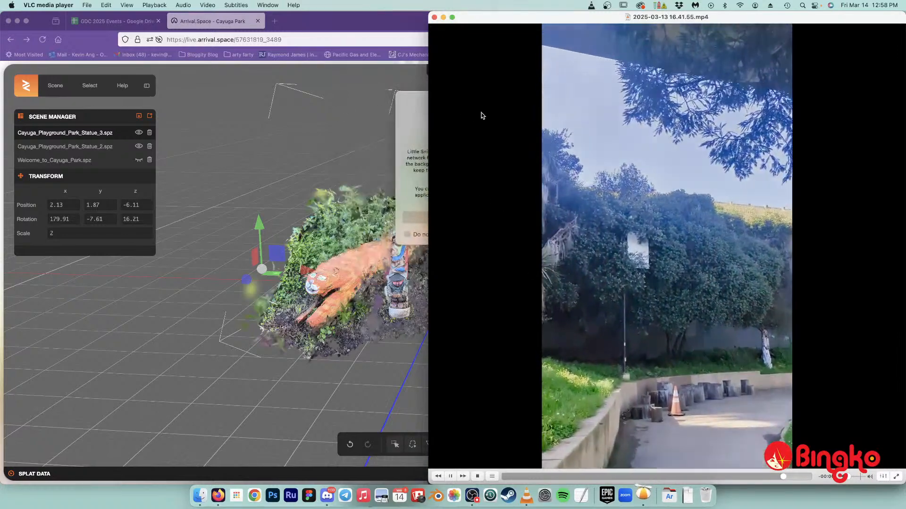
click(469, 221)
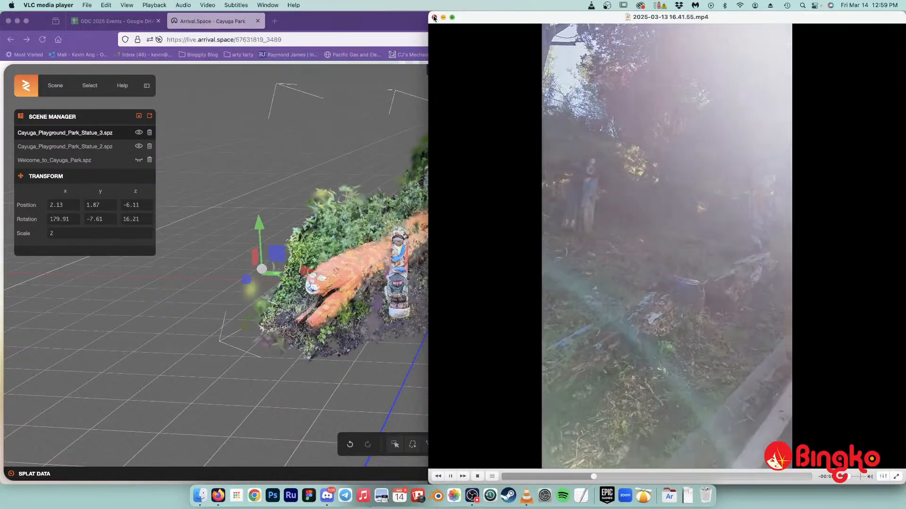
click(434, 18)
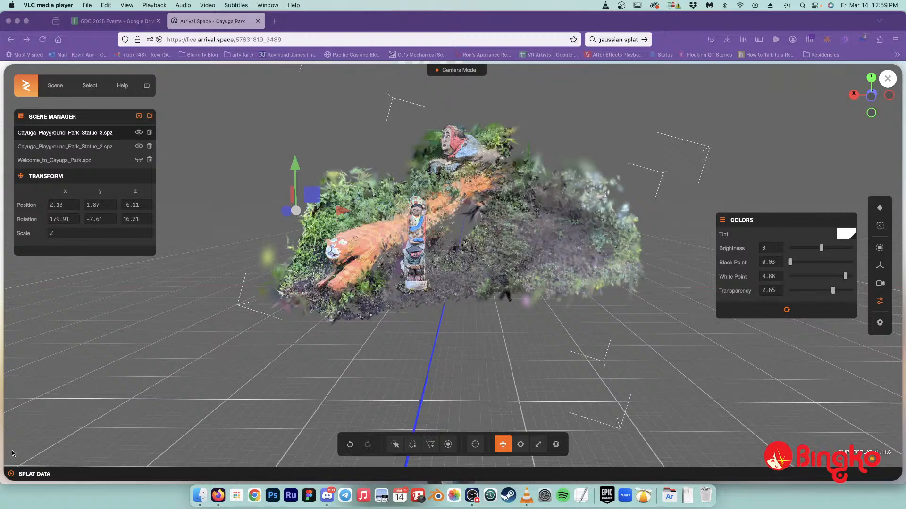
- Check the splat data of Cayuga_Playground_Park_Statue_3.spz, hide it again and view the two statue splats from several sides
click(12, 473)
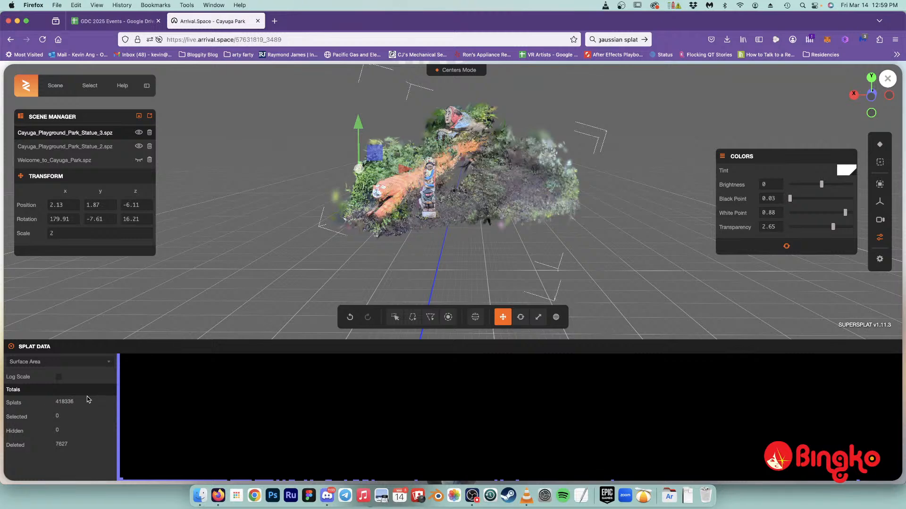
click(13, 349)
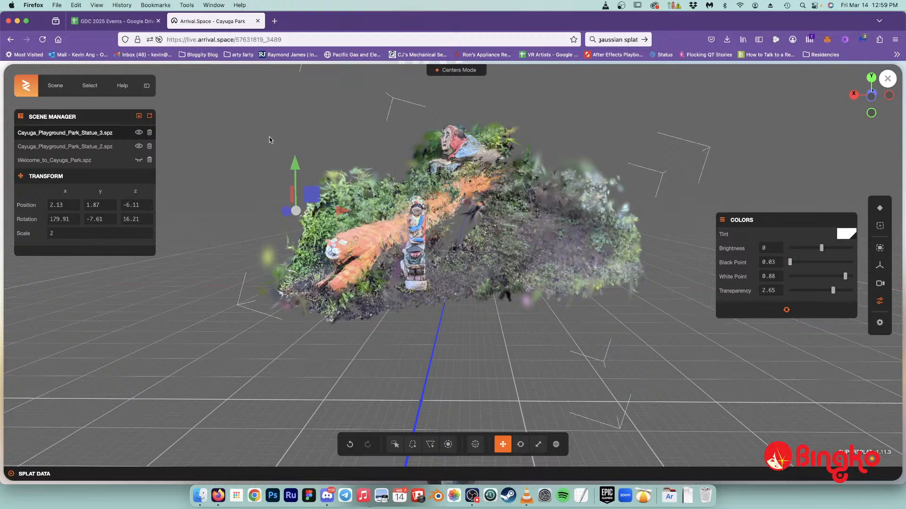
scroll(269, 137, right, 5)
scroll(266, 137, left, 5)
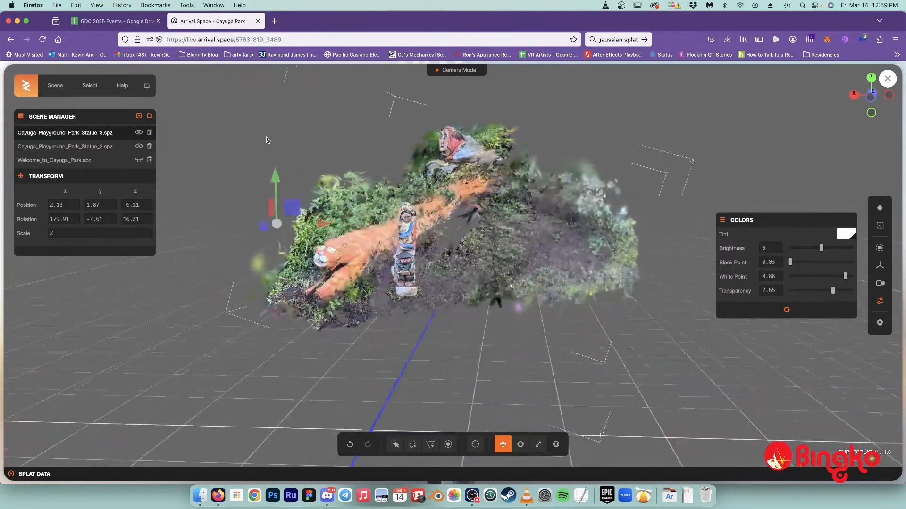
scroll(266, 137, left, 3)
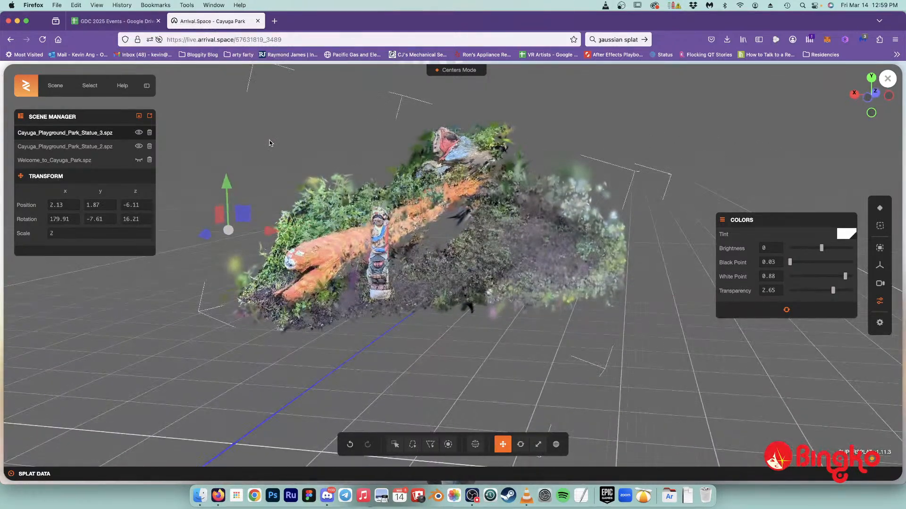
- Show the Welcome_to_Cayuga_Park.spz splat and hide both statue splats
click(138, 160)
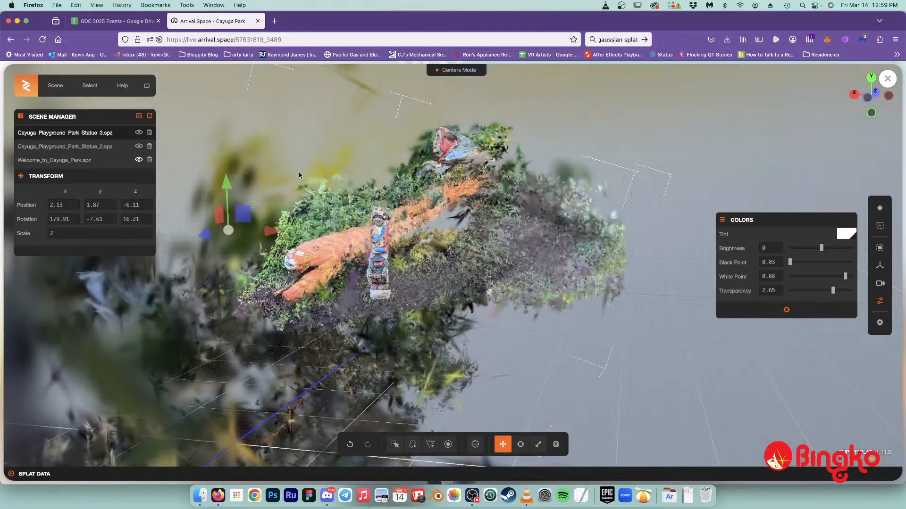
click(138, 147)
click(138, 132)
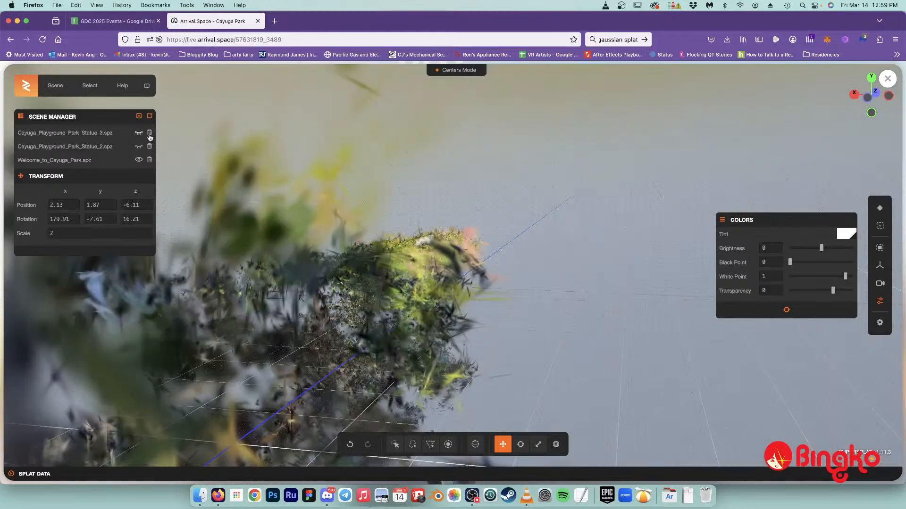
- Rotate the upside-down Welcome_to_Cayuga_Park.spz splat upright, to a Z rotation of about 6.84
scroll(321, 179, down, 4)
scroll(321, 179, down, 5)
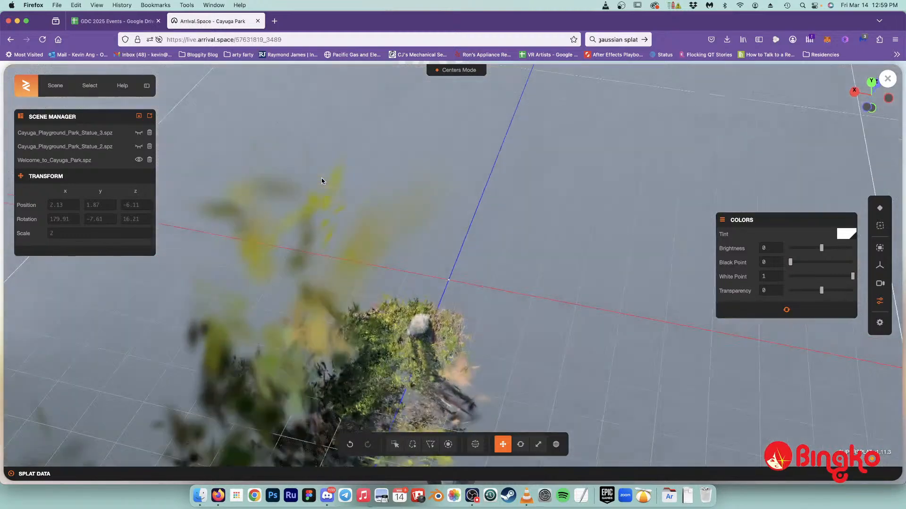
scroll(321, 179, up, 4)
scroll(321, 179, down, 8)
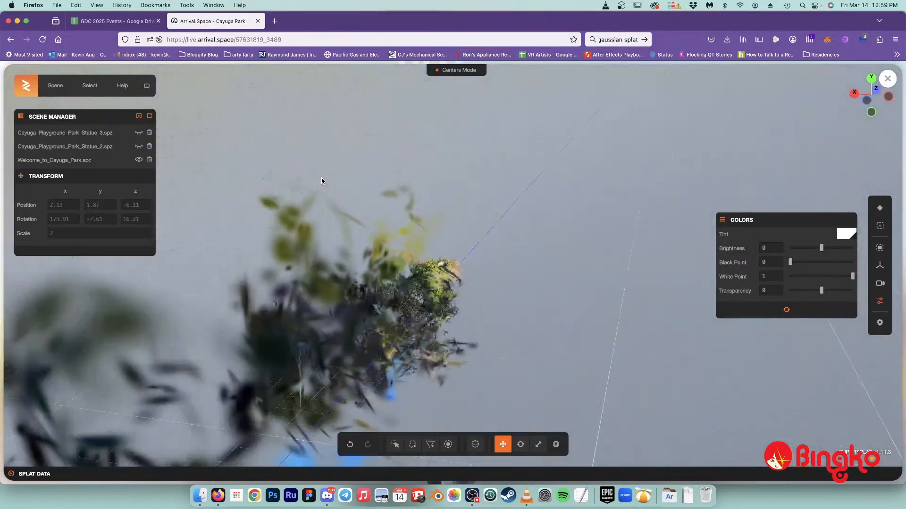
scroll(344, 191, up, 10)
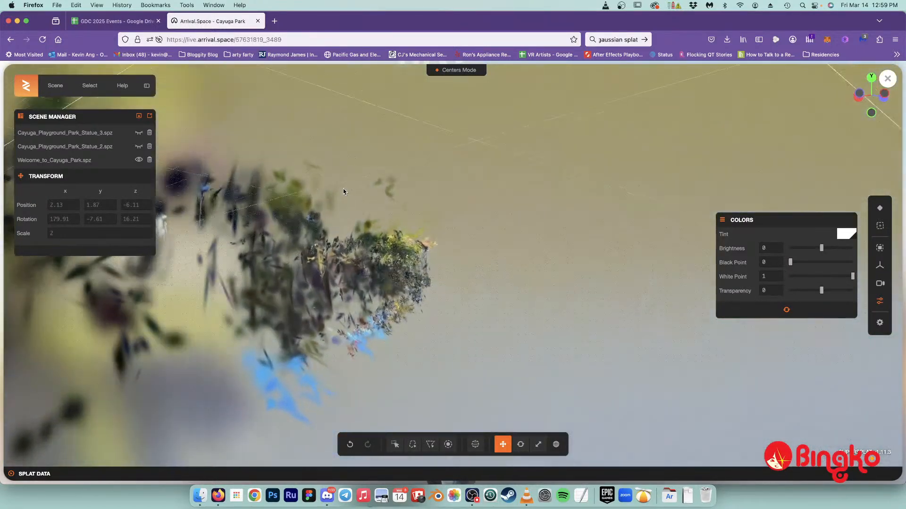
scroll(343, 191, down, 10)
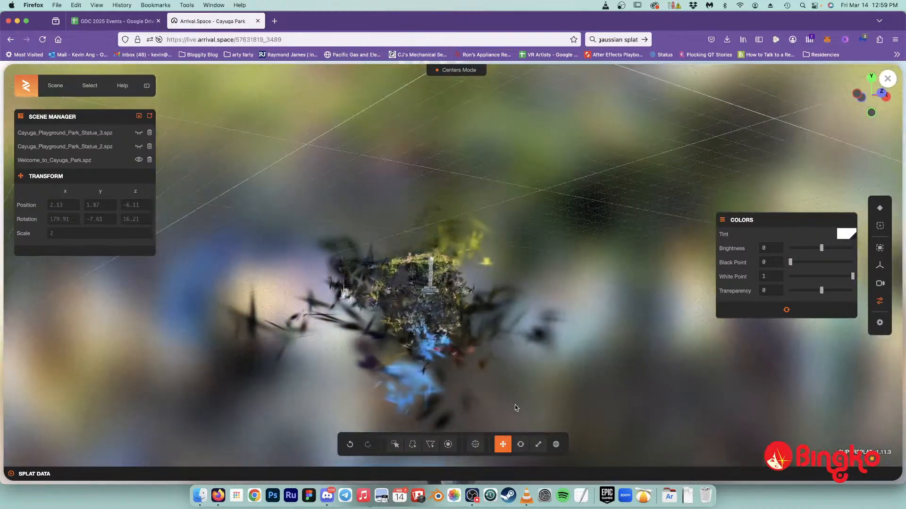
click(82, 161)
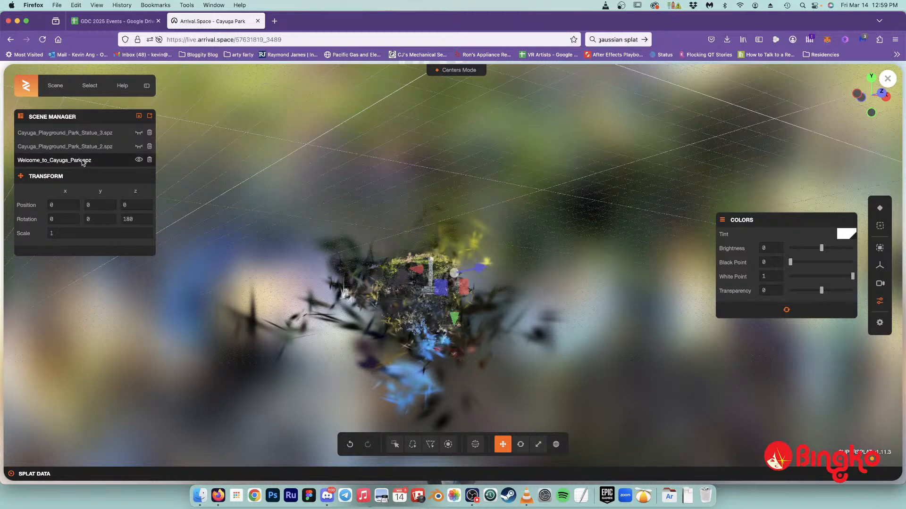
click(520, 445)
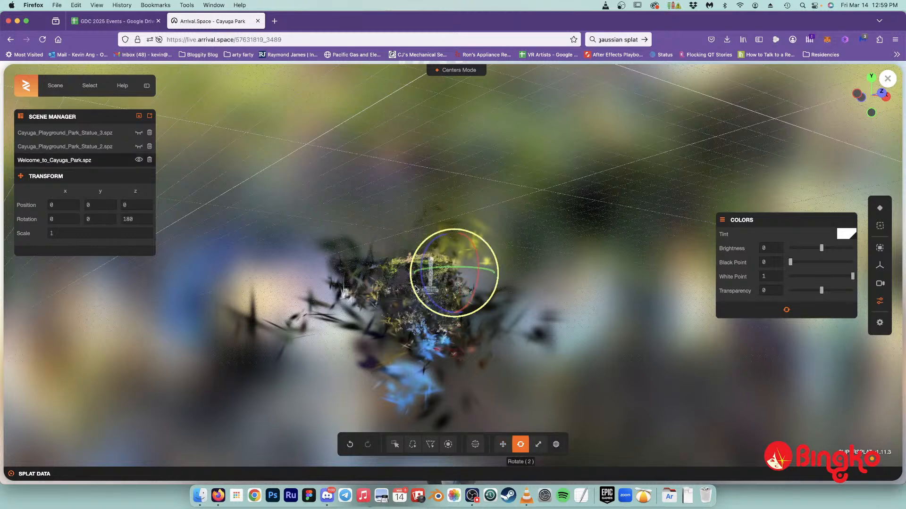
drag(416, 289, 427, 205)
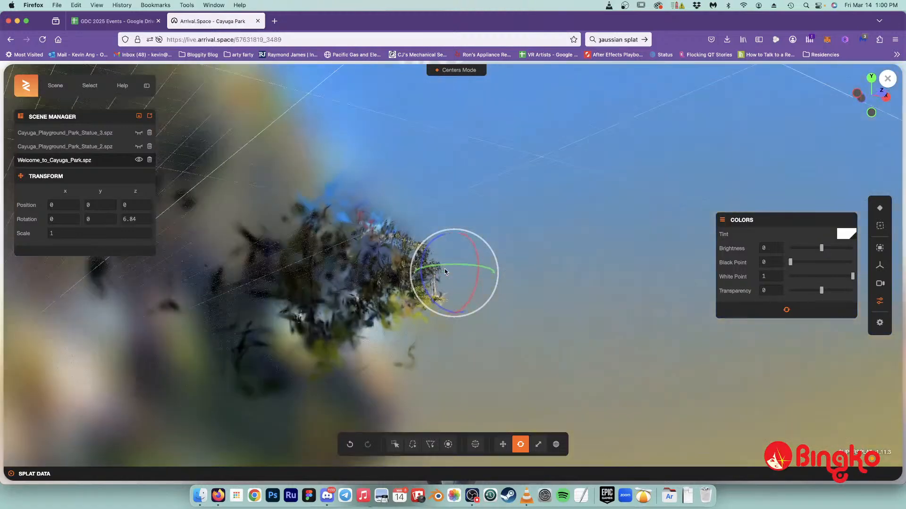
- Examine the Welcome to Cayuga sign and the surrounding trees of the upright splat from several angles
scroll(445, 268, down, 3)
scroll(444, 268, up, 5)
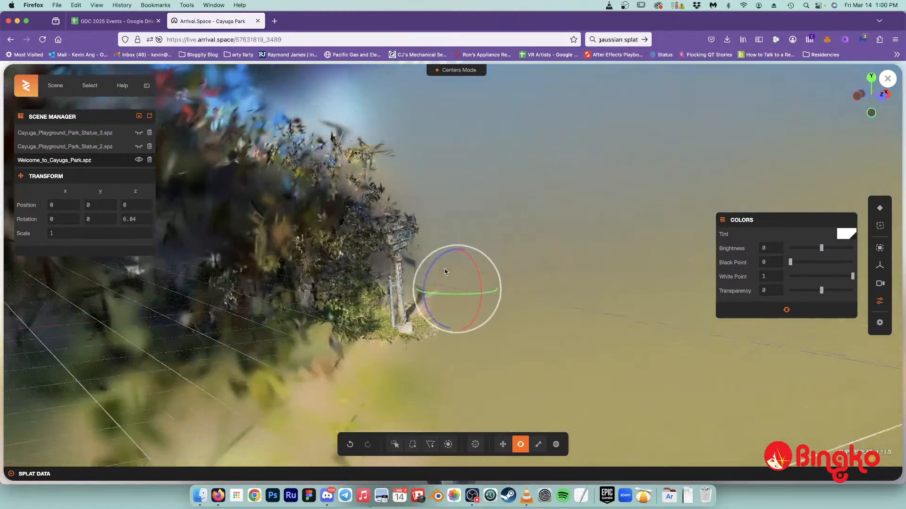
scroll(444, 268, left, 5)
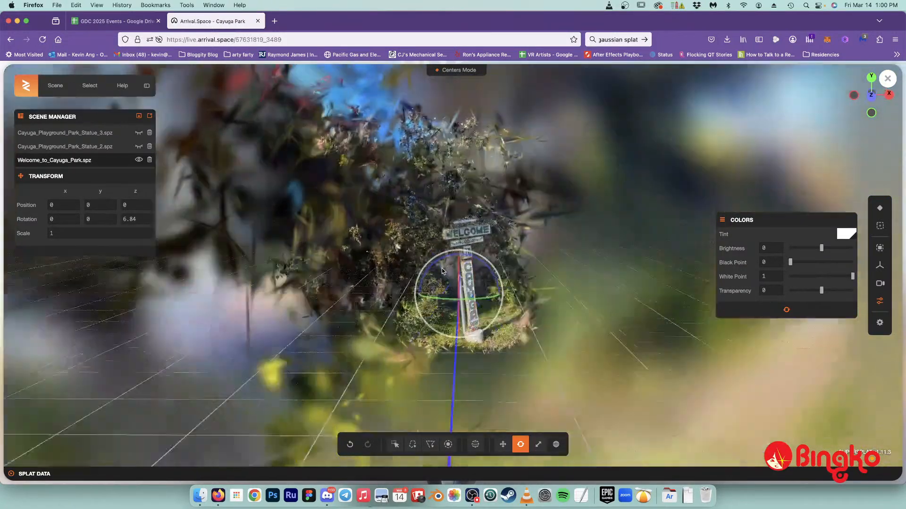
scroll(443, 271, left, 5)
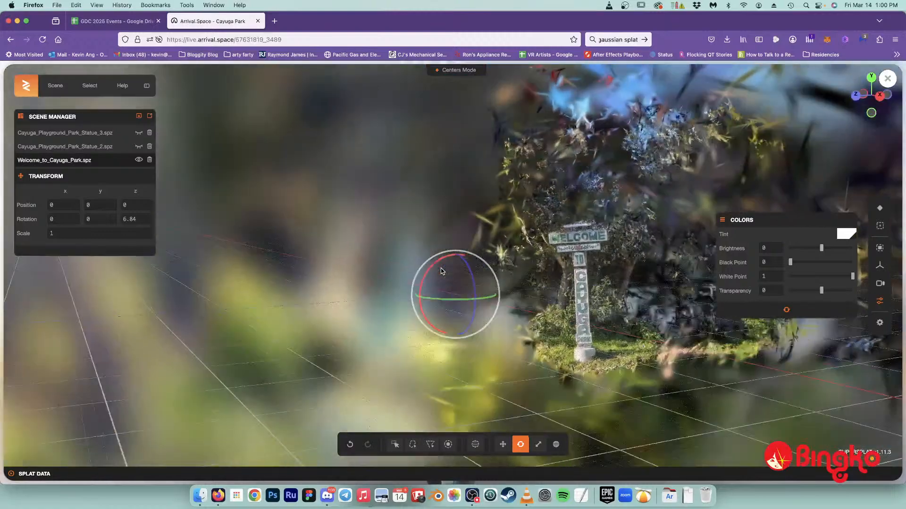
scroll(492, 270, left, 4)
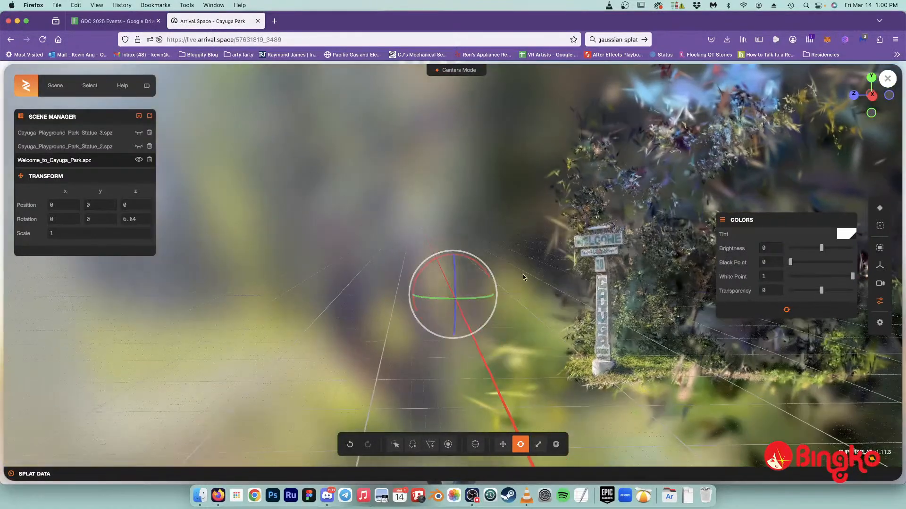
scroll(489, 268, left, 2)
scroll(486, 271, left, 5)
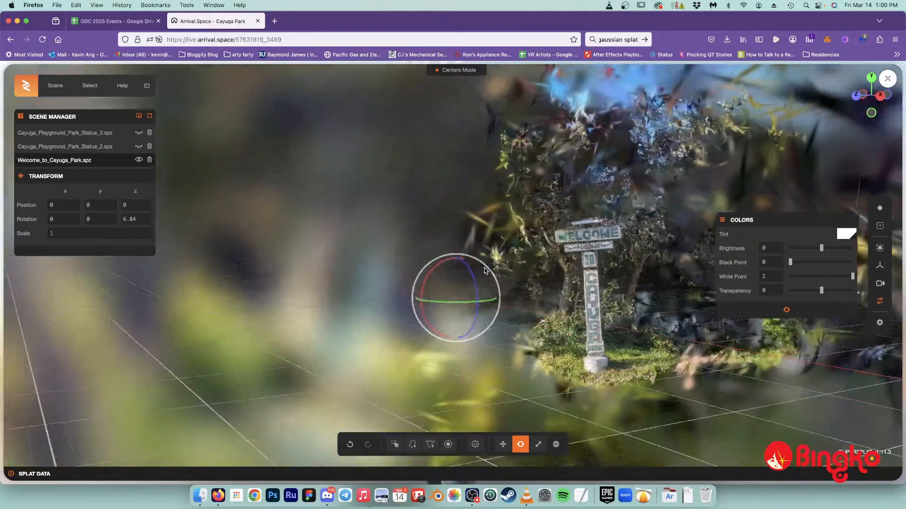
scroll(484, 271, right, 6)
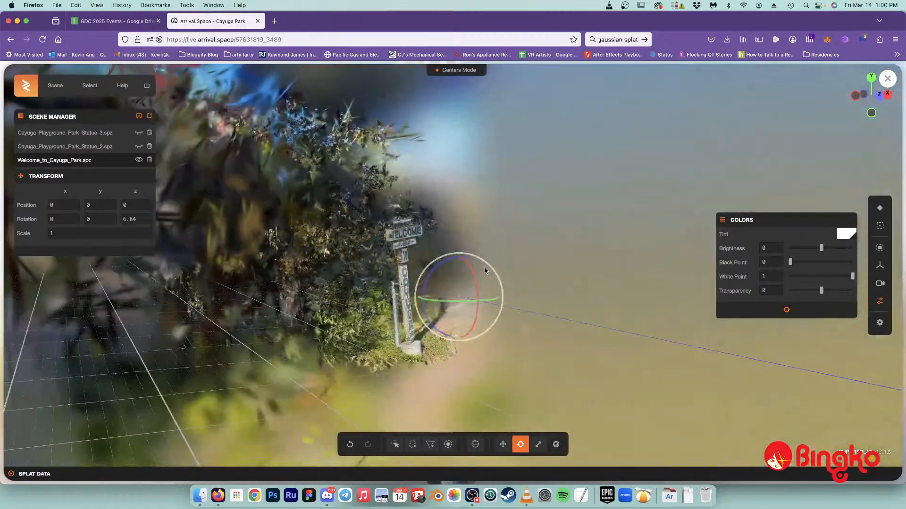
scroll(485, 270, right, 5)
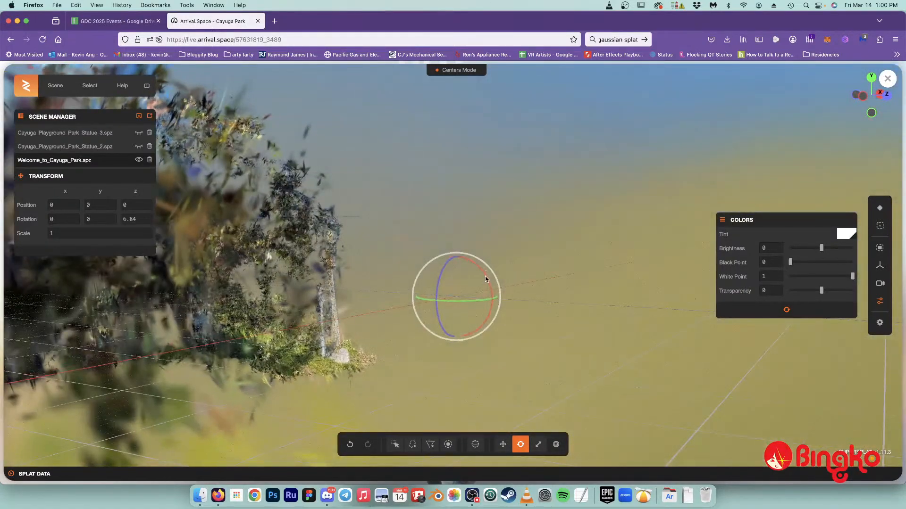
- Start a sphere selection at the base of the welcome sign and set its radius to 1.5
click(476, 446)
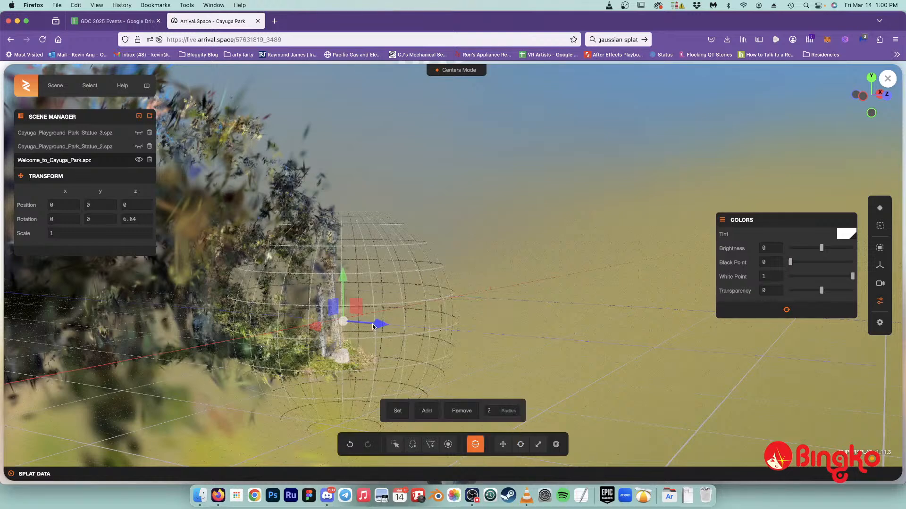
click(495, 411)
key(BackSpace)
text(1)
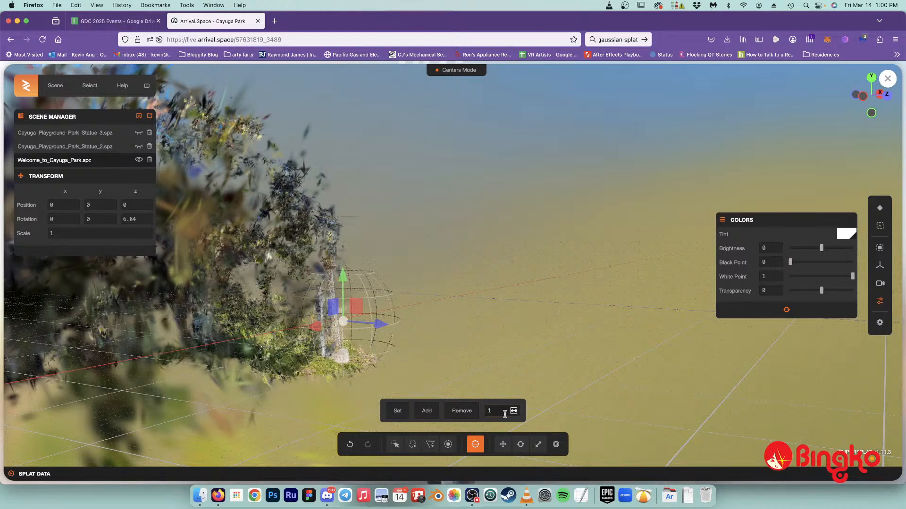
text(.5)
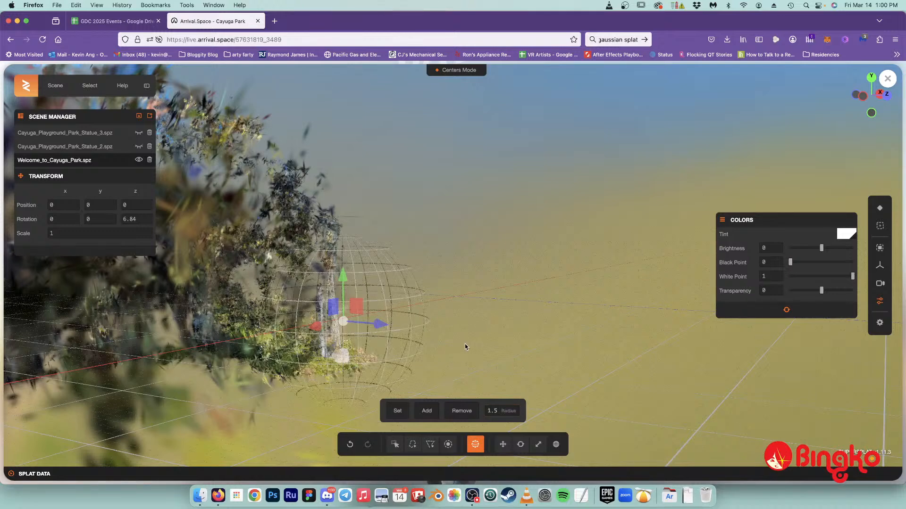
- Select the splats around the welcome sign with the sphere, enlarging its radius to 2 and replacing the smaller selection
scroll(461, 346, left, 5)
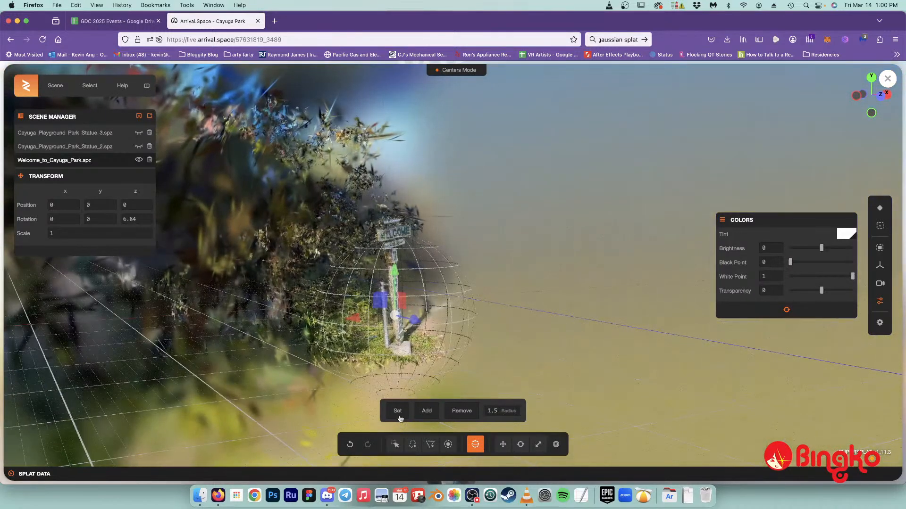
click(398, 415)
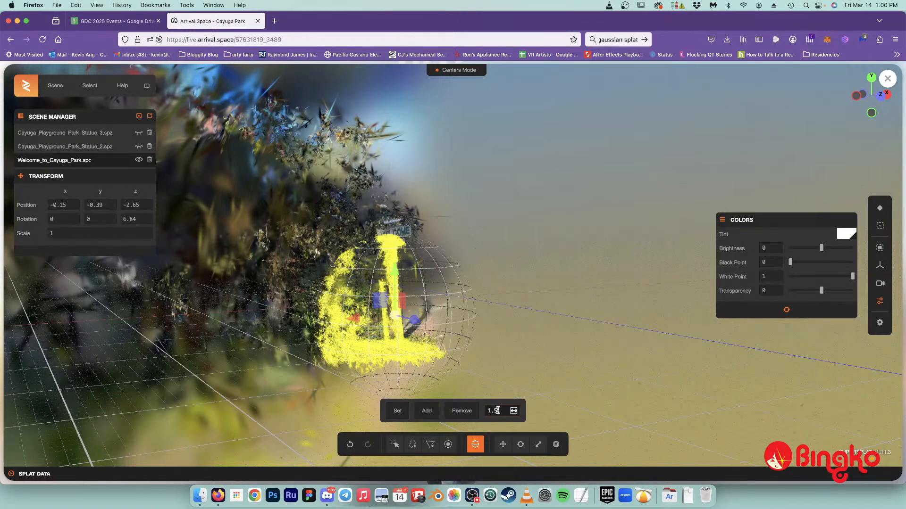
drag(498, 411, 476, 410)
text(2)
key(Return)
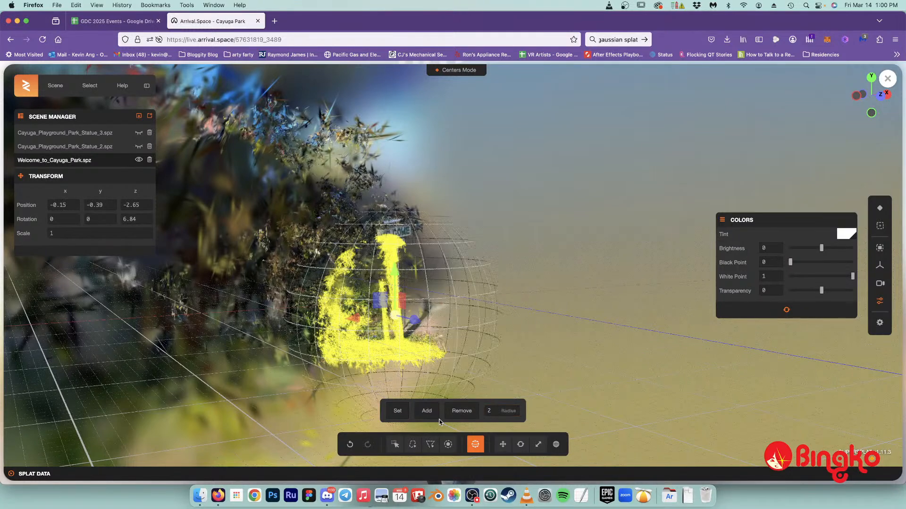
click(401, 411)
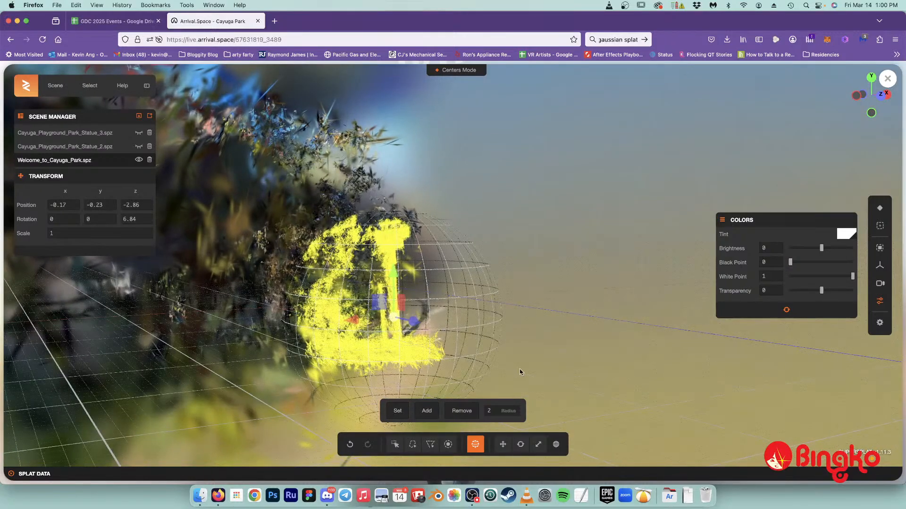
mouse_move(519, 372)
mouse_down()
mouse_move(434, 372)
mouse_move(516, 371)
mouse_up()
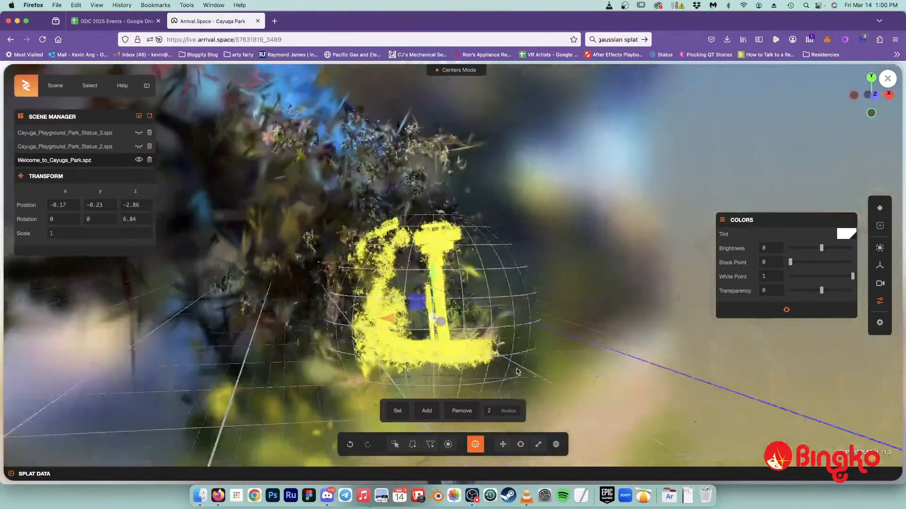
scroll(517, 371, right, 10)
scroll(515, 370, left, 5)
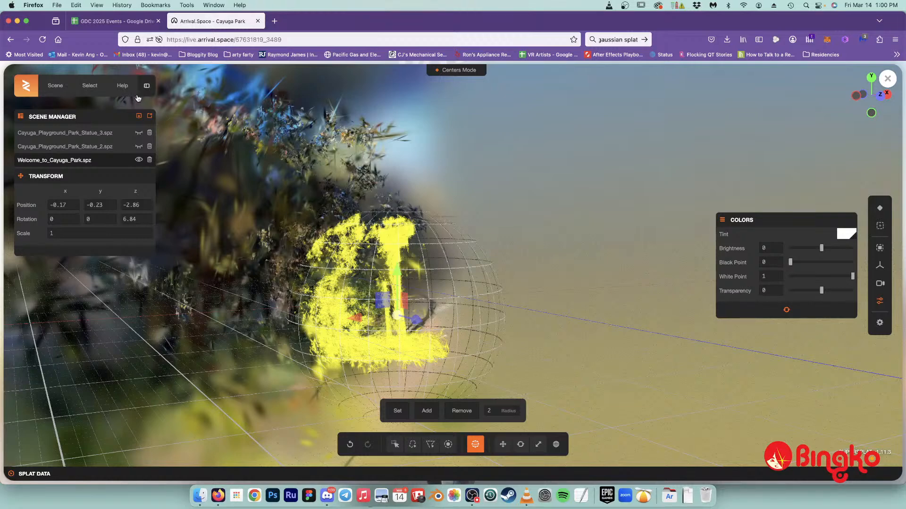
- Invert the selection and delete everything outside the sphere around the welcome sign
click(83, 86)
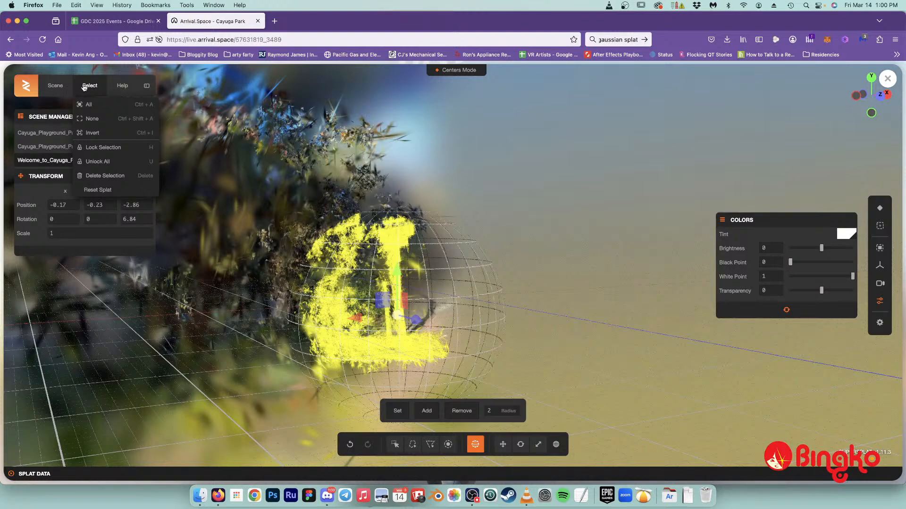
click(99, 136)
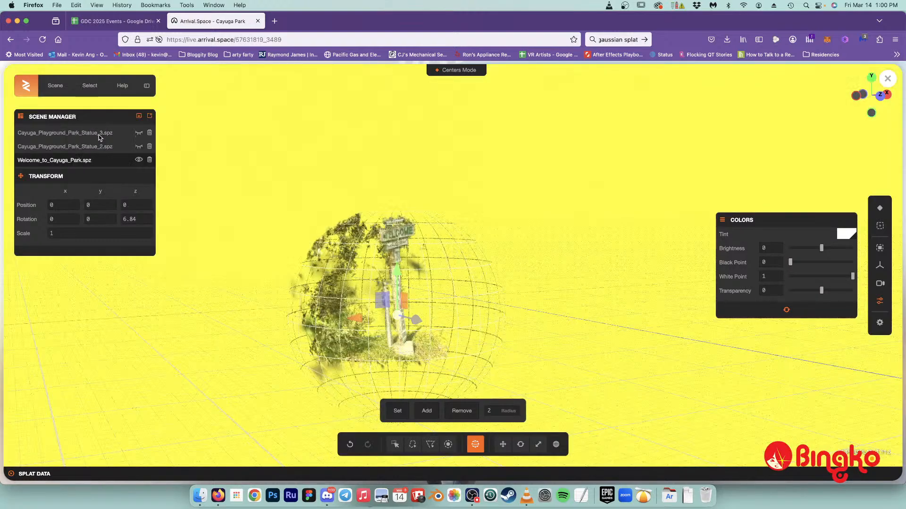
key(Delete)
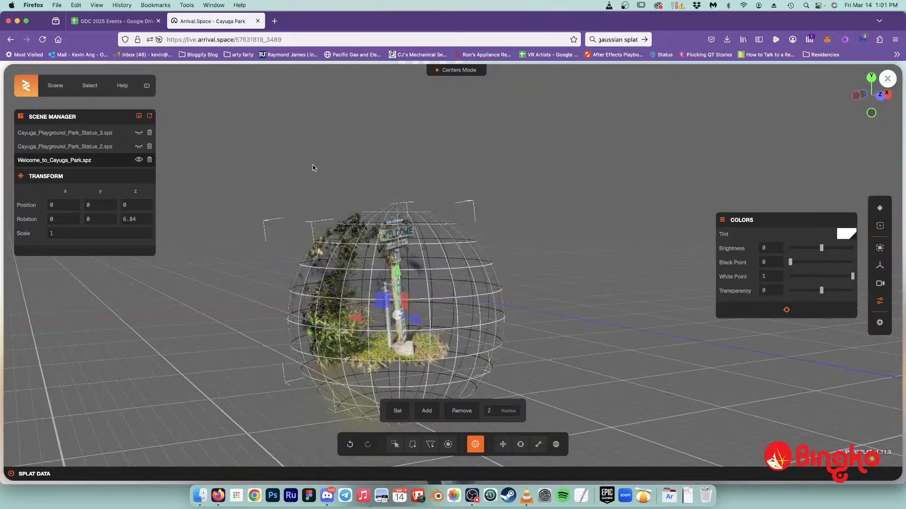
click(11, 474)
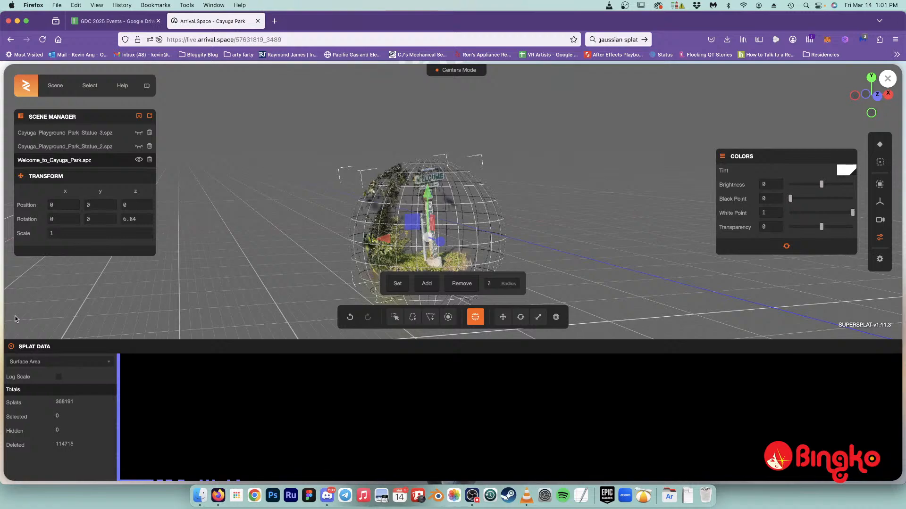
click(11, 347)
drag(338, 306, 275, 302)
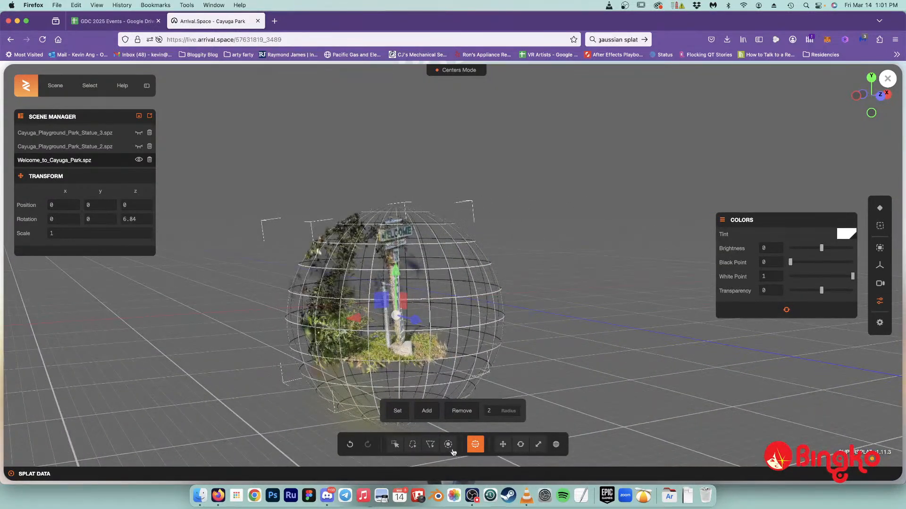
- Leave the sphere selection, then box-select the tall bush beside the welcome sign and delete it
click(475, 445)
click(395, 444)
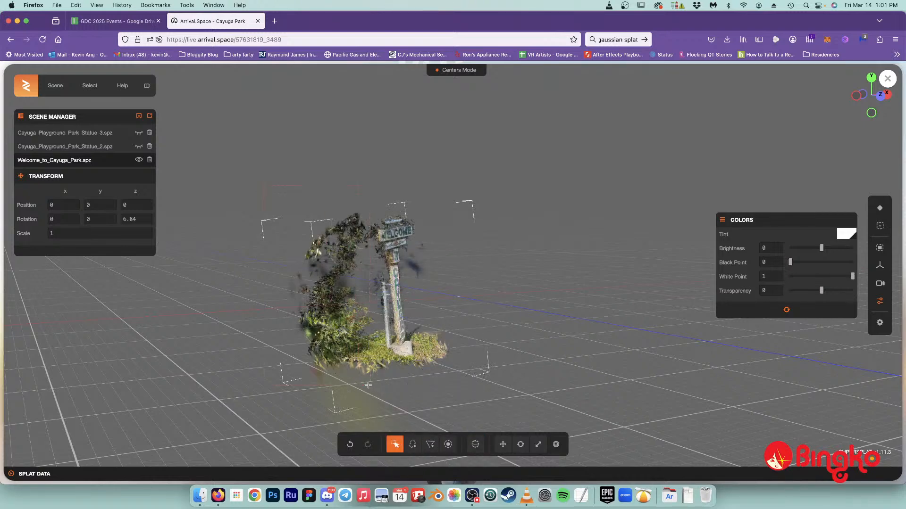
drag(368, 386, 367, 385)
key(Delete)
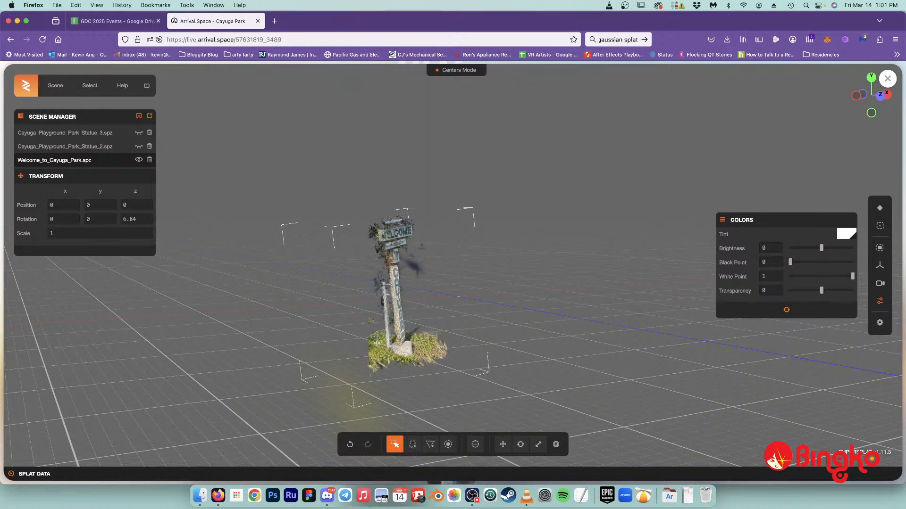
- Box-select and delete the stray bits and grass on either side of the sign's base and the foliage floating beside its post
scroll(377, 344, left, 5)
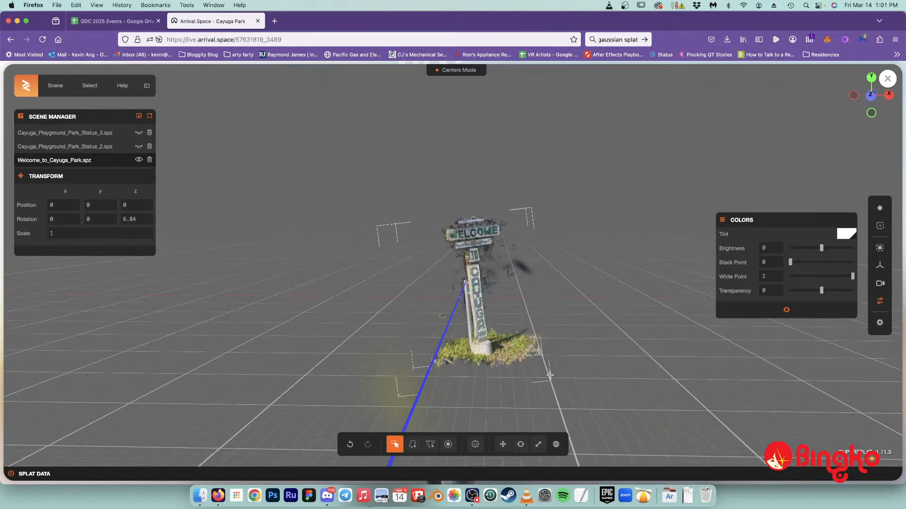
scroll(554, 379, left, 5)
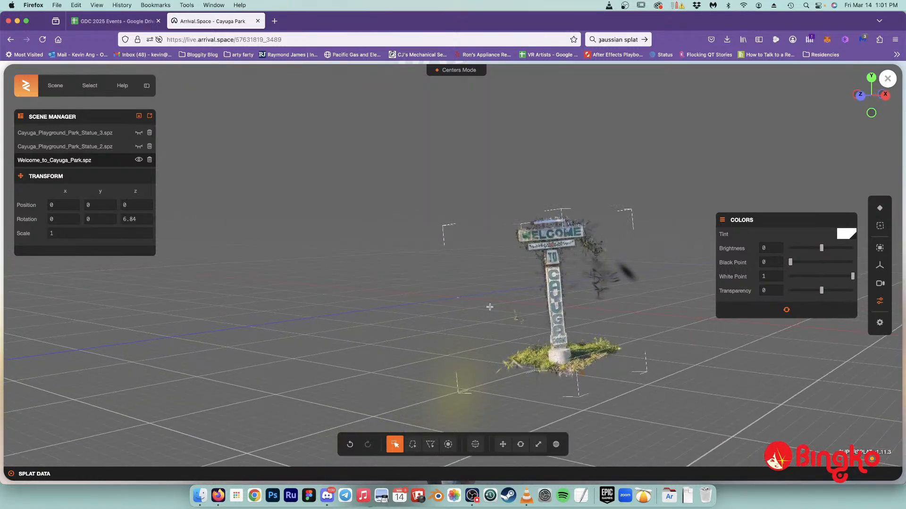
drag(490, 307, 534, 399)
key(Delete)
scroll(632, 375, left, 5)
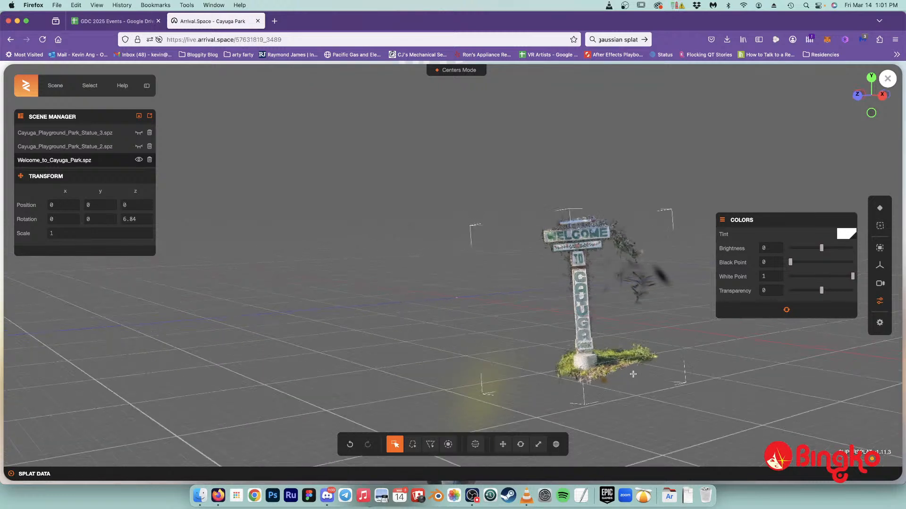
drag(721, 408, 713, 411)
key(Delete)
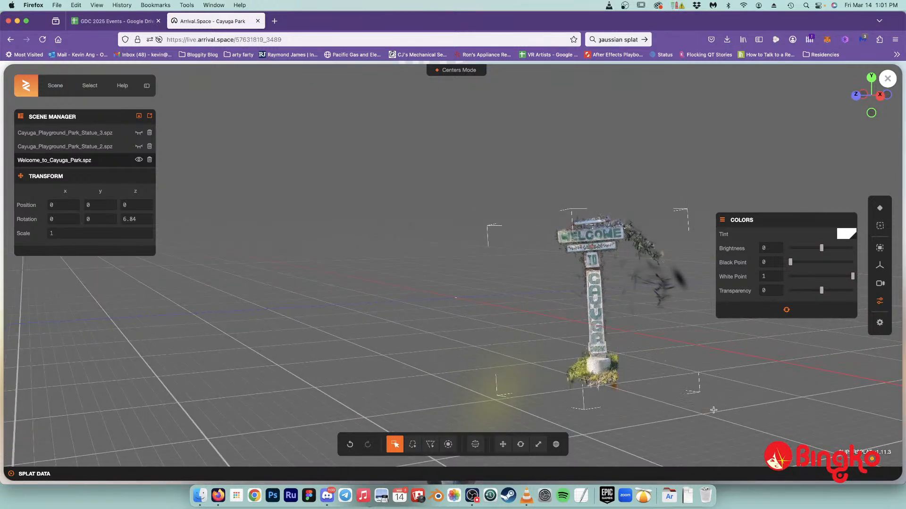
drag(718, 172, 628, 348)
key(Delete)
scroll(650, 322, right, 3)
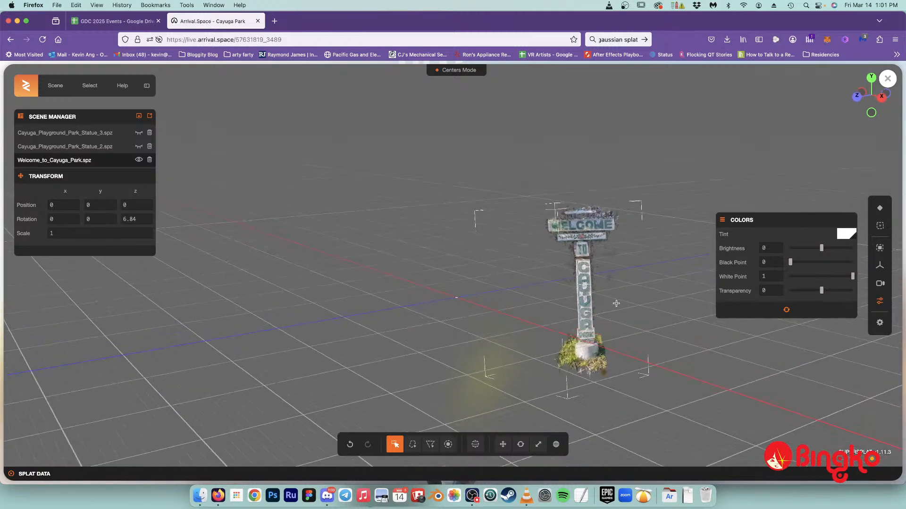
- From a side view, delete the stray leaves behind the sign and trim the grass at both edges of its base
scroll(625, 304, right, 10)
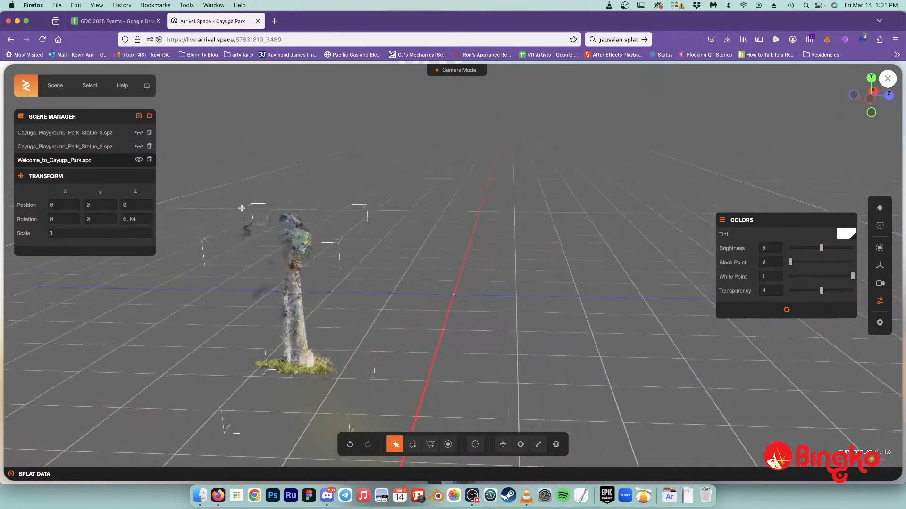
key(Delete)
drag(274, 386, 251, 353)
key(Delete)
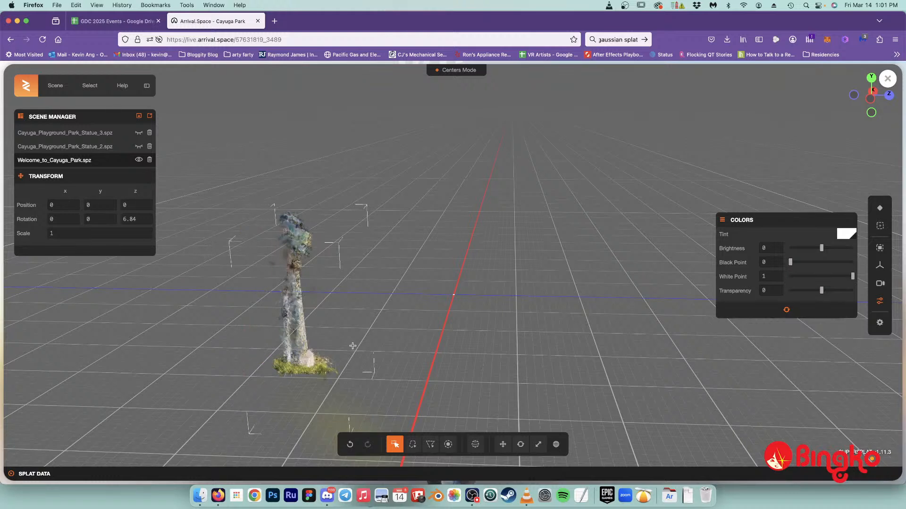
drag(321, 395, 360, 366)
key(Delete)
- Delete the yellow haze floating in front of the sign's base
scroll(360, 366, left, 10)
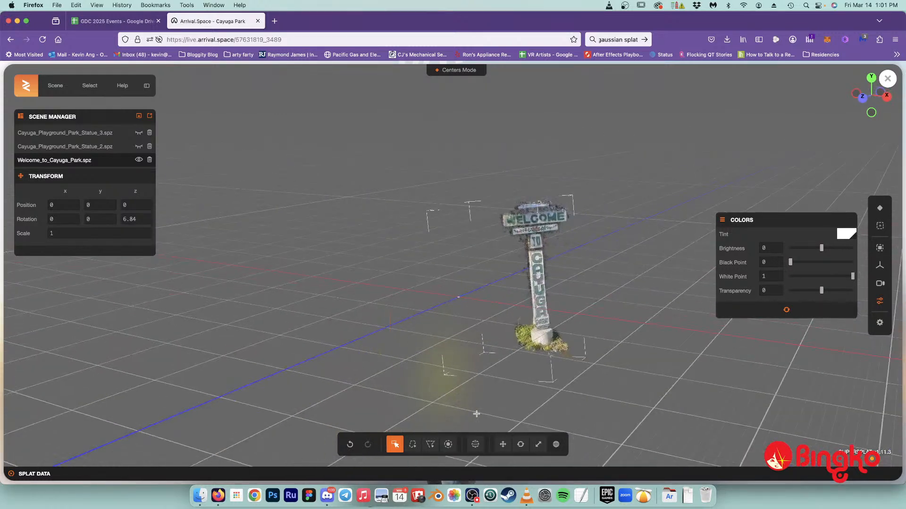
key(Delete)
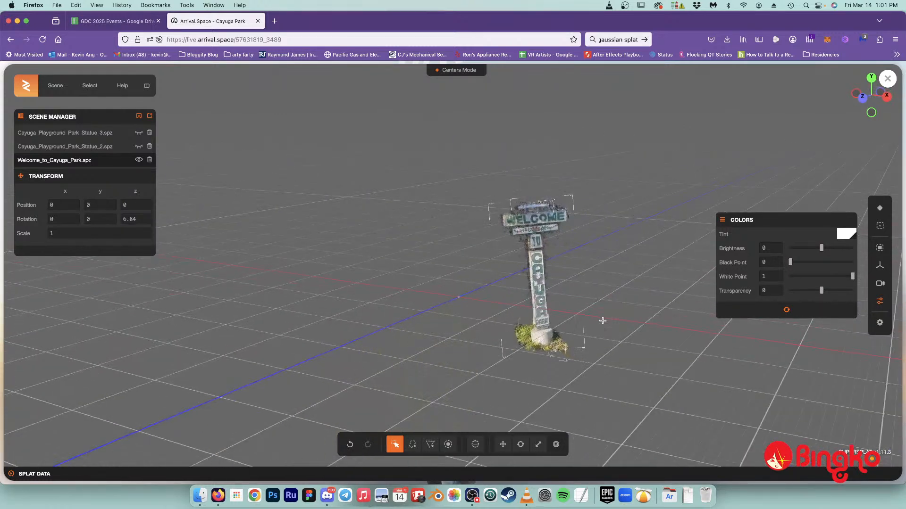
key(Delete)
- Select the leftover grass patch beside the sign's stone base with Lasso Select and delete it
scroll(512, 361, right, 10)
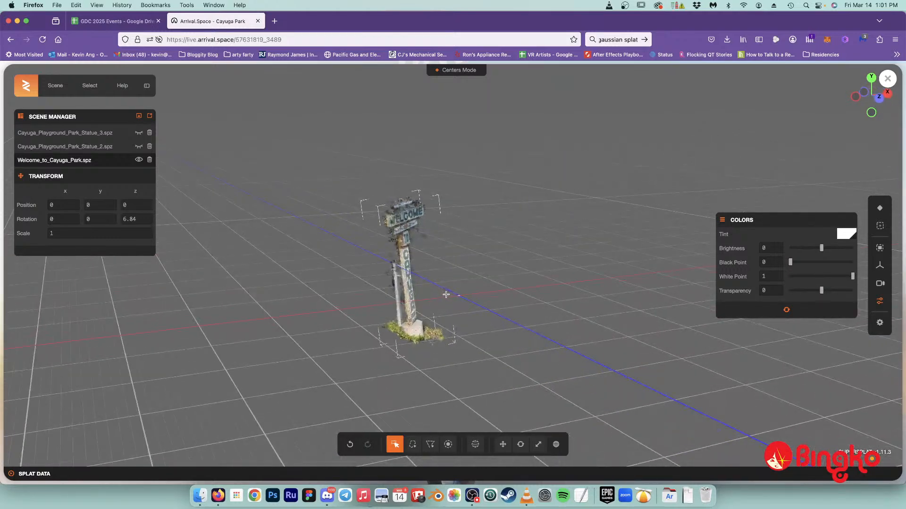
click(412, 444)
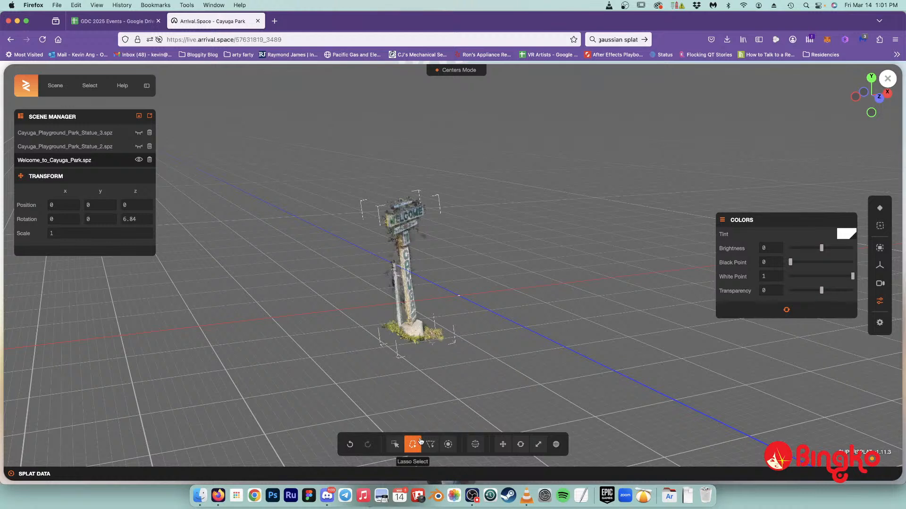
drag(476, 338, 477, 350)
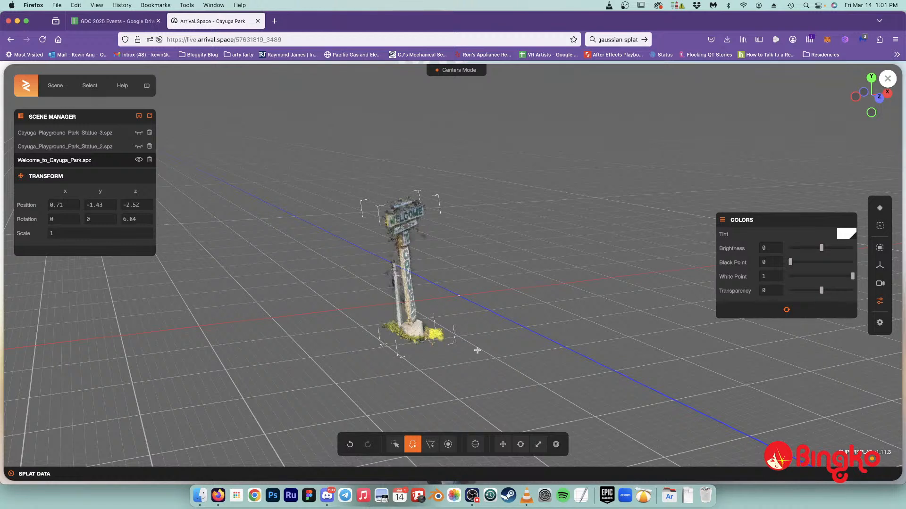
key(Delete)
- Inspect the trimmed sign from all sides and set its Transparency colour value to about 1.62
scroll(376, 306, right, 5)
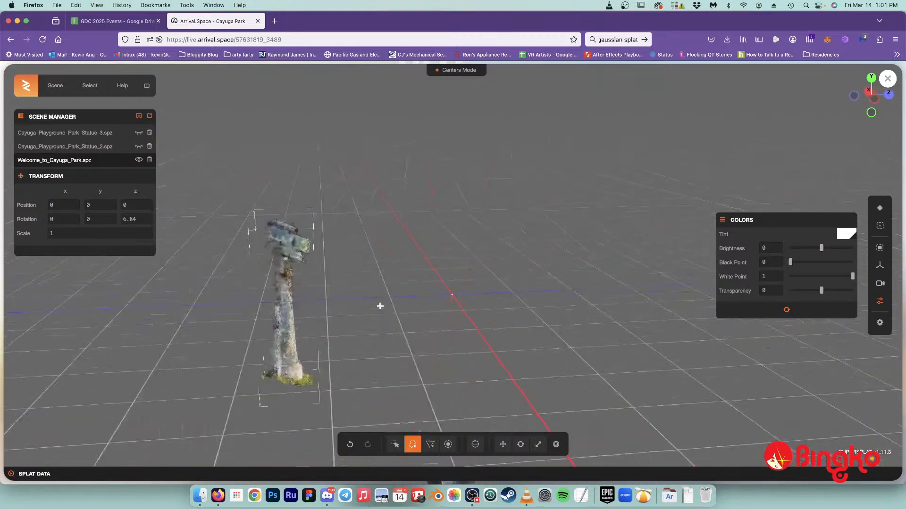
scroll(380, 306, right, 10)
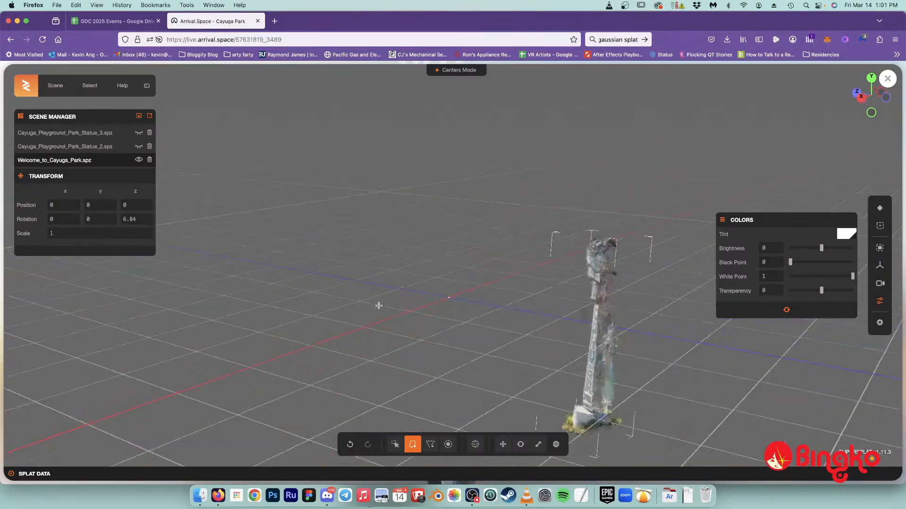
scroll(378, 305, right, 10)
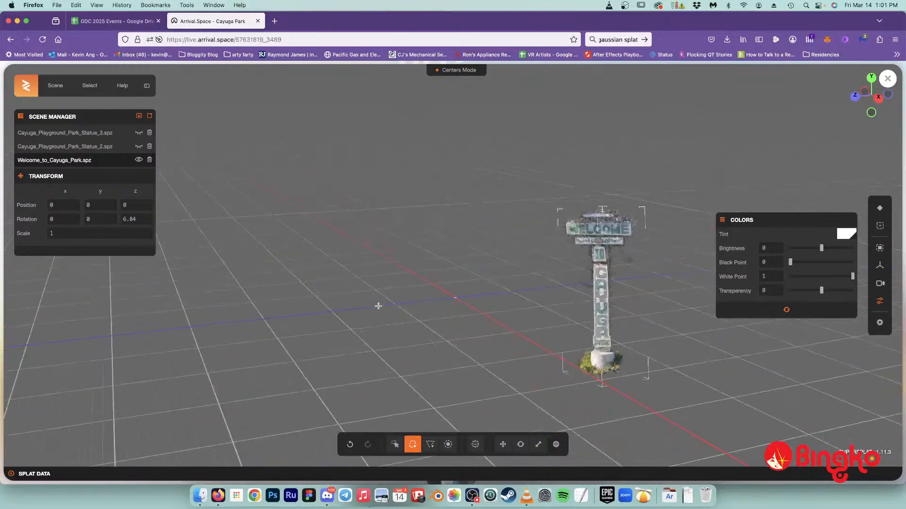
scroll(378, 306, right, 5)
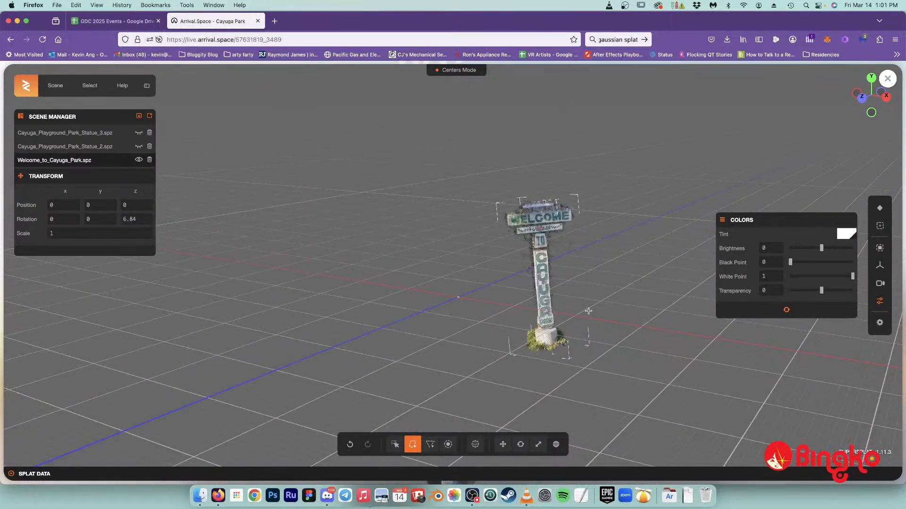
scroll(588, 311, right, 5)
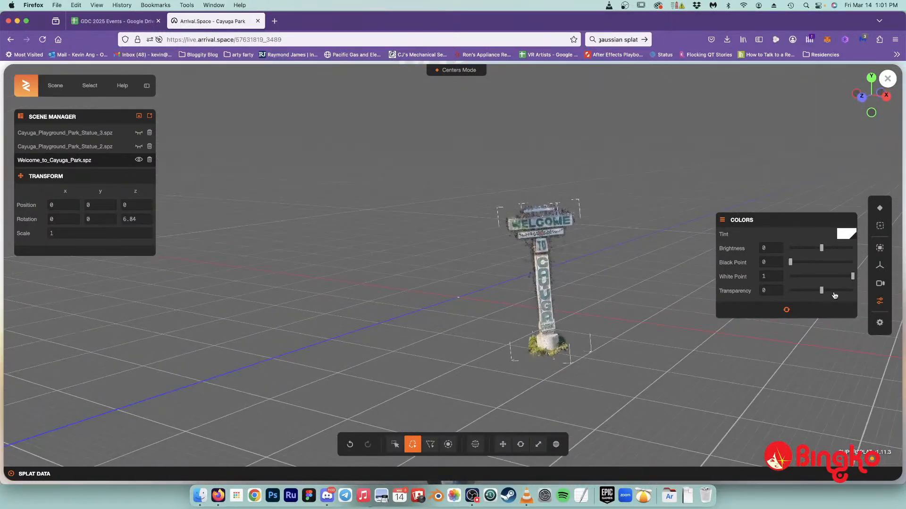
drag(824, 289, 823, 291)
scroll(646, 269, up, 5)
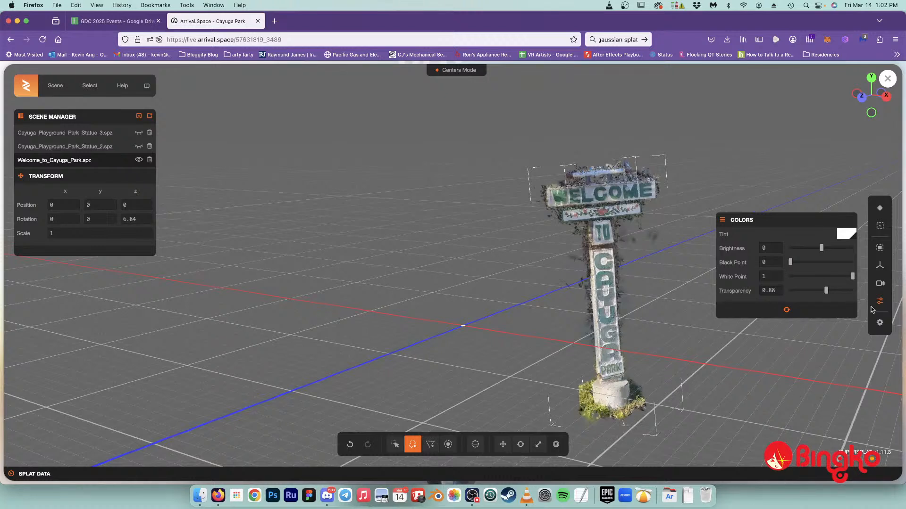
mouse_move(826, 290)
mouse_down()
mouse_move(812, 289)
mouse_move(829, 289)
mouse_up()
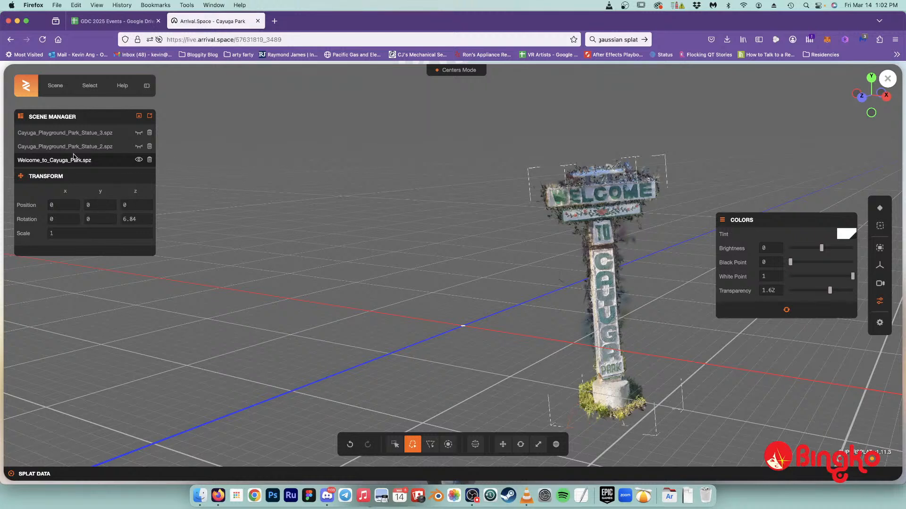
- Show both statue splats and move the welcome sign splat along X to a position of about -2.29
click(138, 145)
click(138, 132)
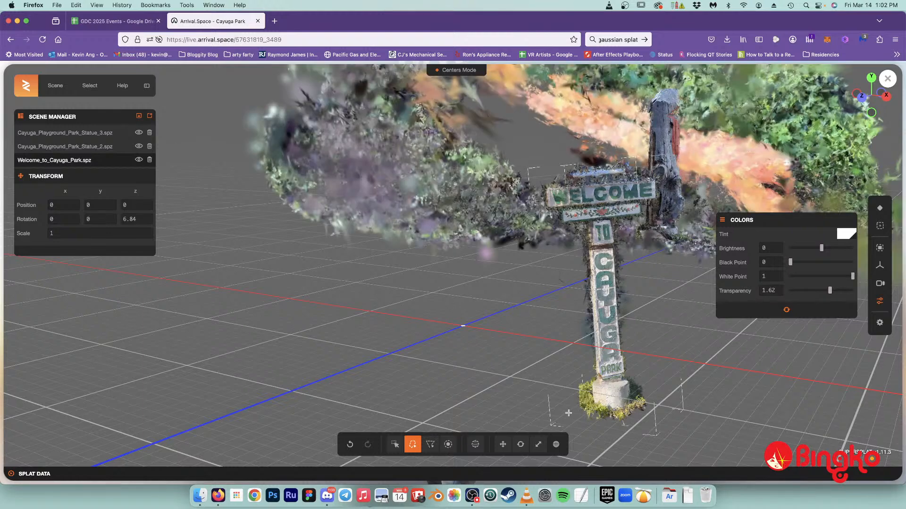
click(409, 451)
click(503, 445)
drag(500, 332, 297, 297)
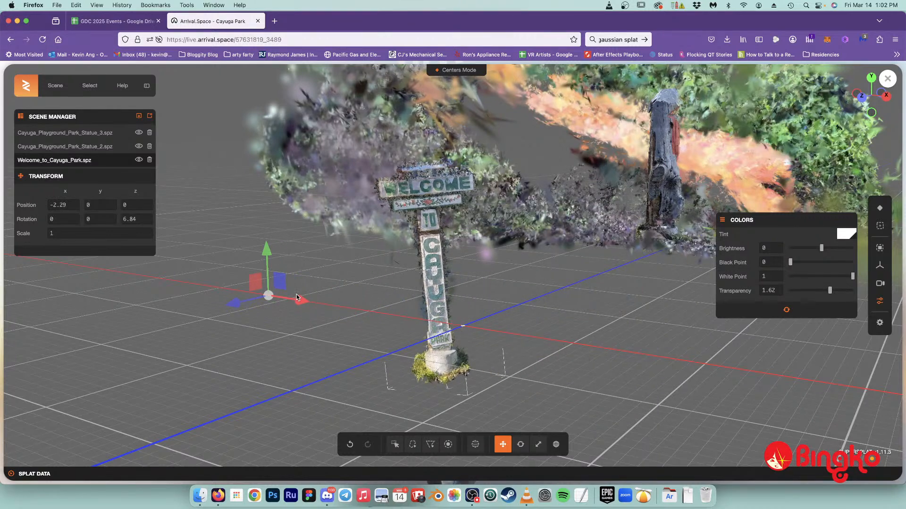
- Set the scale of the welcome sign splat to 2
click(539, 445)
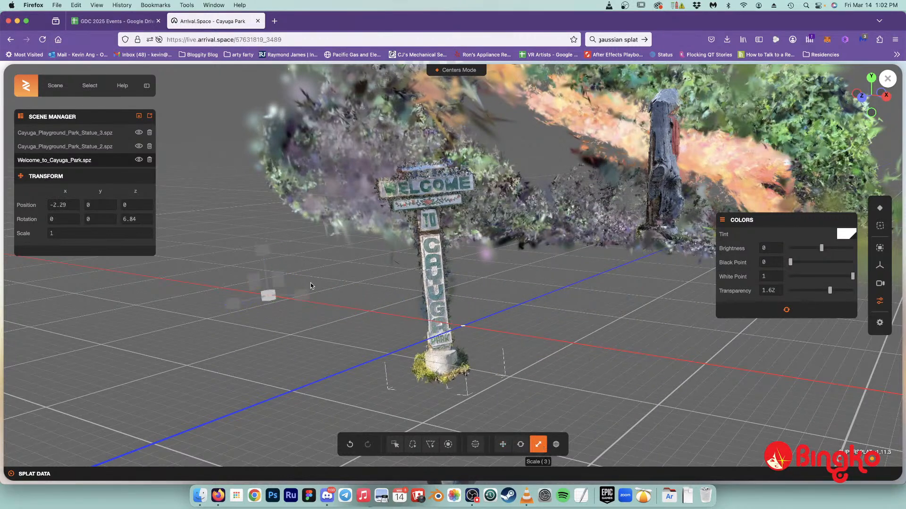
double_click(45, 233)
text(2)
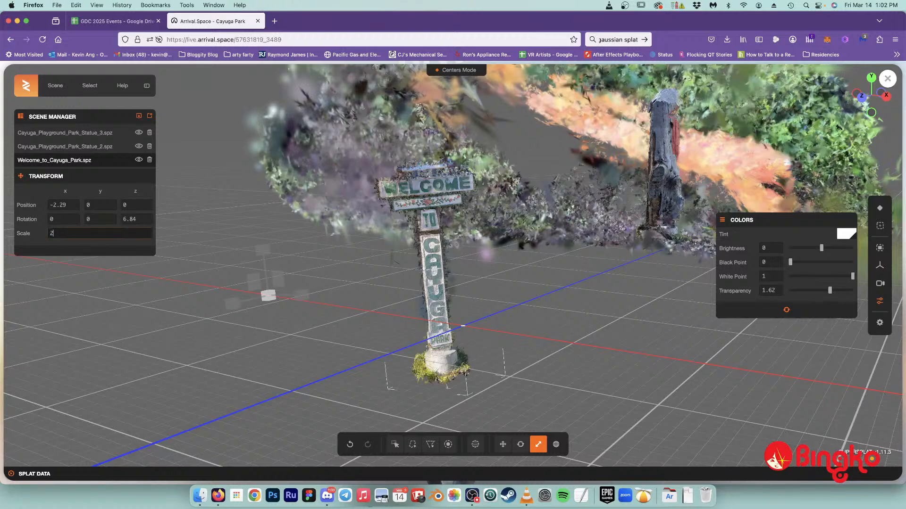
key(Return)
- Raise the enlarged welcome sign along Y to about 3.57 and shift it along Z to about 1.76
scroll(424, 250, down, 4)
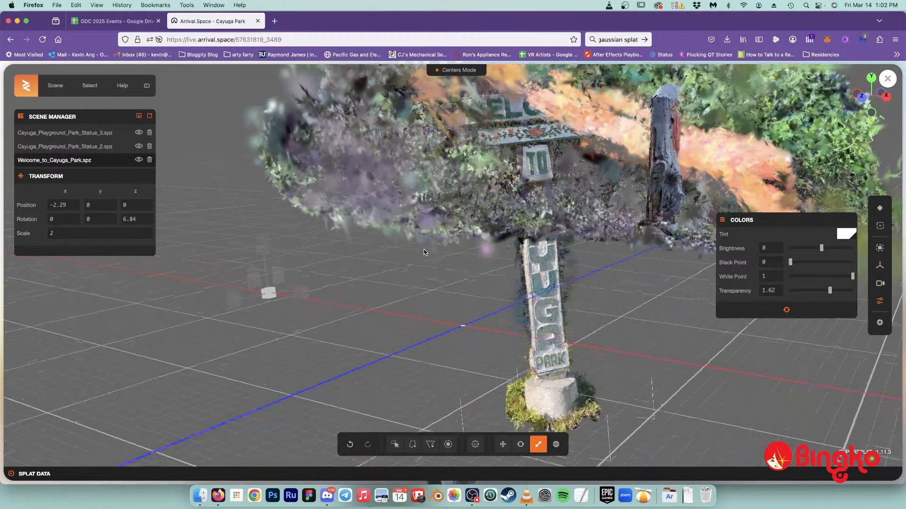
scroll(424, 251, up, 3)
scroll(425, 249, down, 5)
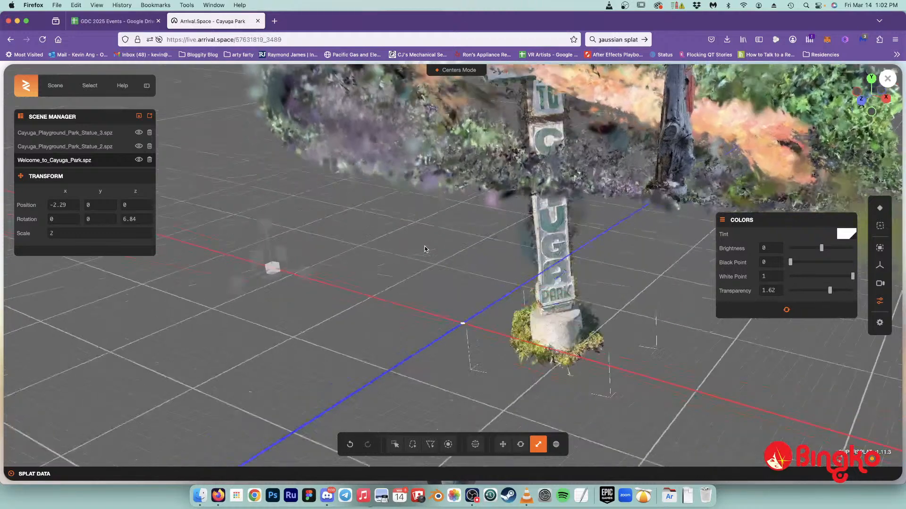
scroll(425, 250, up, 5)
scroll(424, 250, down, 3)
scroll(425, 246, down, 4)
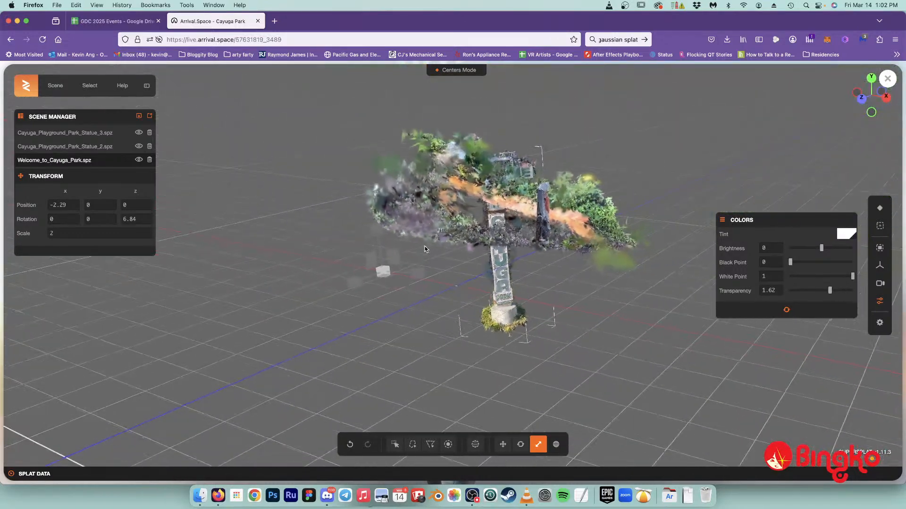
scroll(426, 247, right, 5)
scroll(427, 246, right, 10)
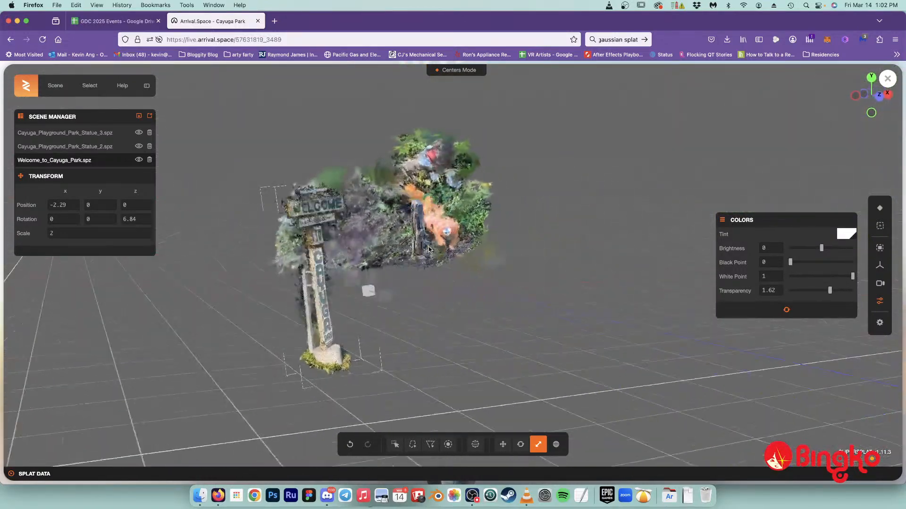
click(502, 444)
drag(393, 254, 381, 87)
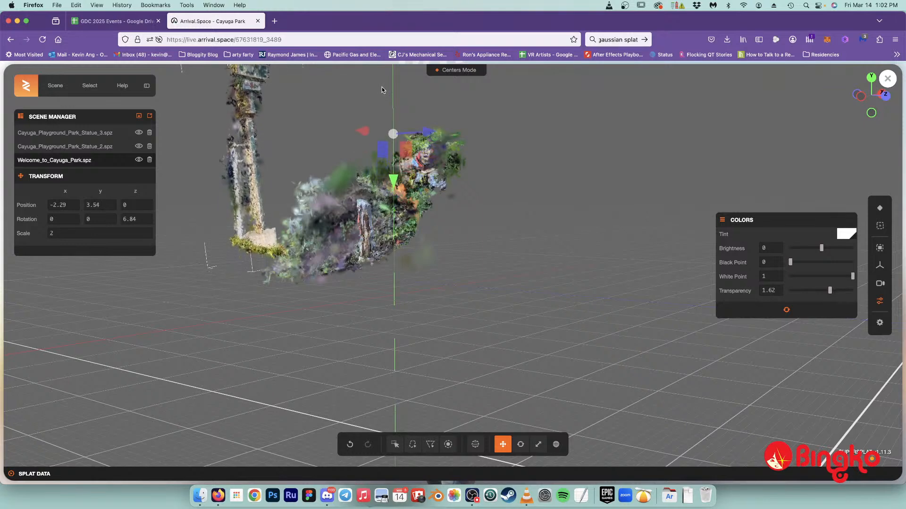
drag(436, 133, 500, 142)
- Rotate the sign about its vertical axis to about 178.68, 10.88, 173.03 and move it along X to about 4.08, beside the statues
scroll(451, 233, left, 5)
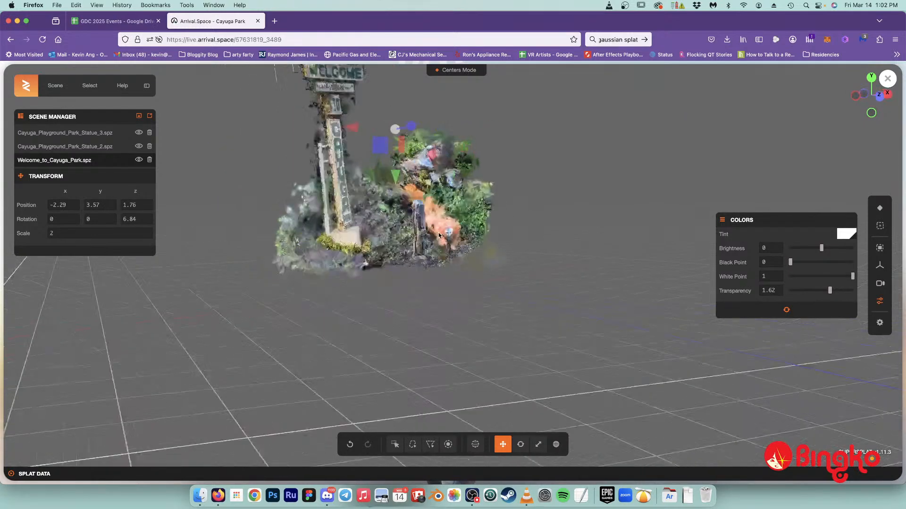
scroll(450, 234, left, 5)
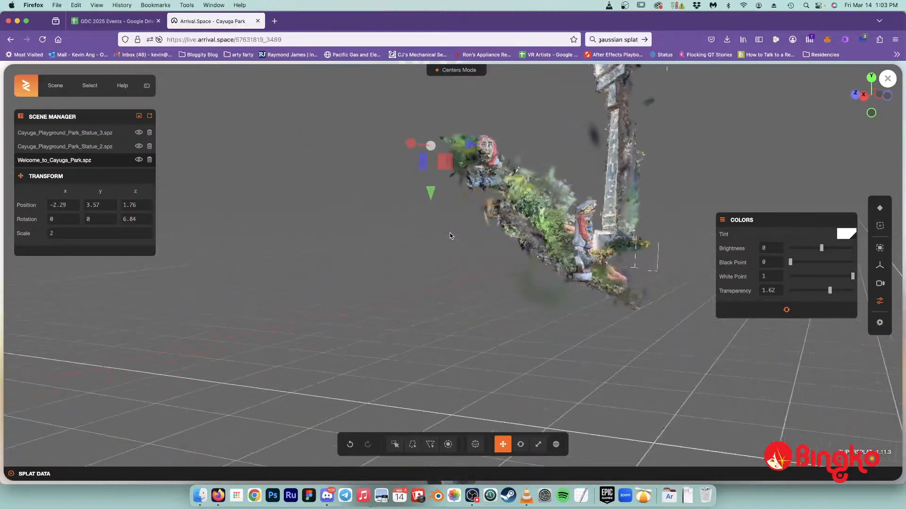
scroll(450, 236, left, 5)
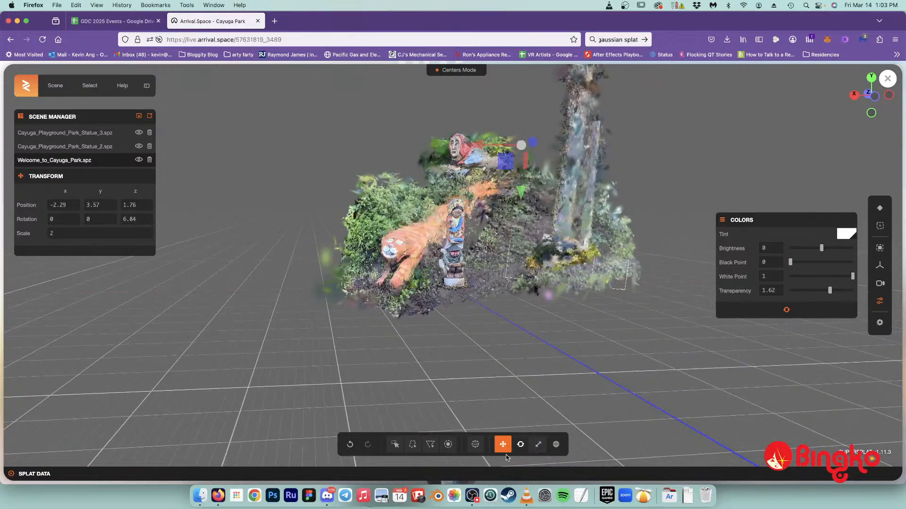
click(520, 444)
drag(519, 139, 580, 140)
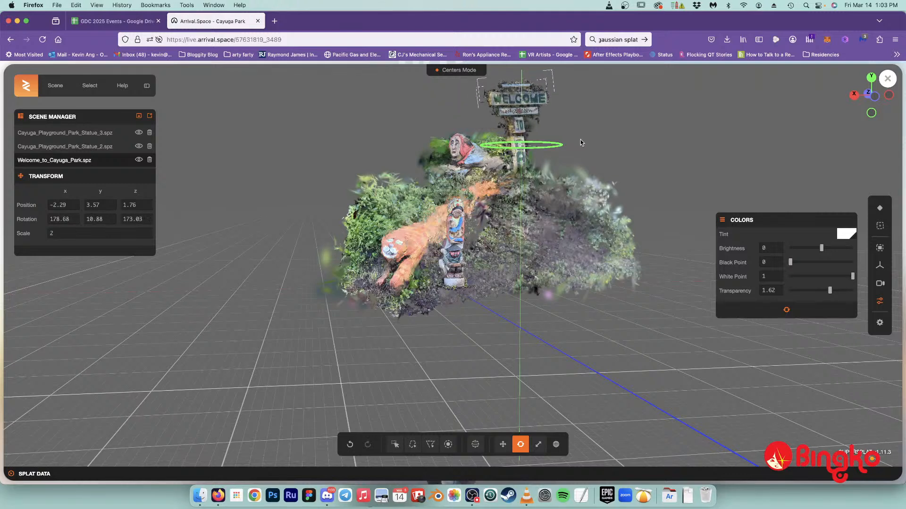
click(503, 444)
drag(479, 148, 238, 157)
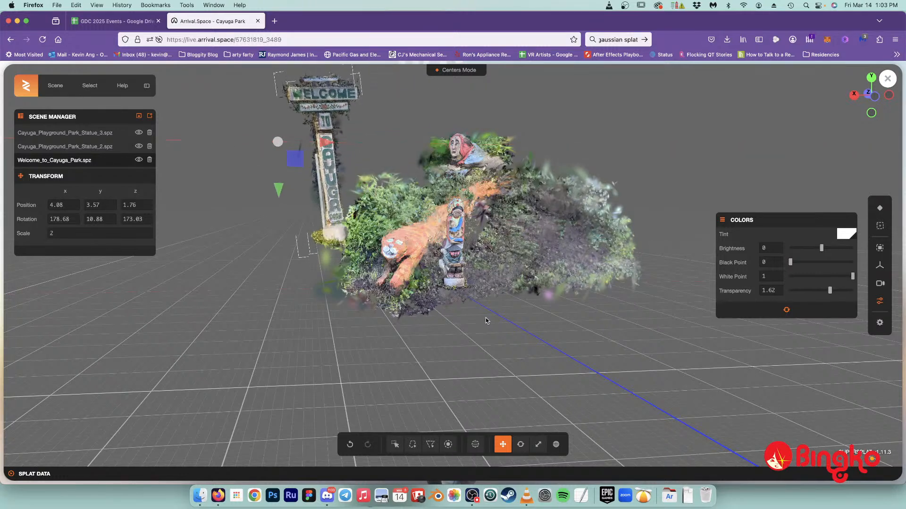
- Rotate the sign further to about 173.67, 42.57, 175.61 and reposition it horizontally to about X 6.73, Z -3.67
drag(486, 321, 434, 315)
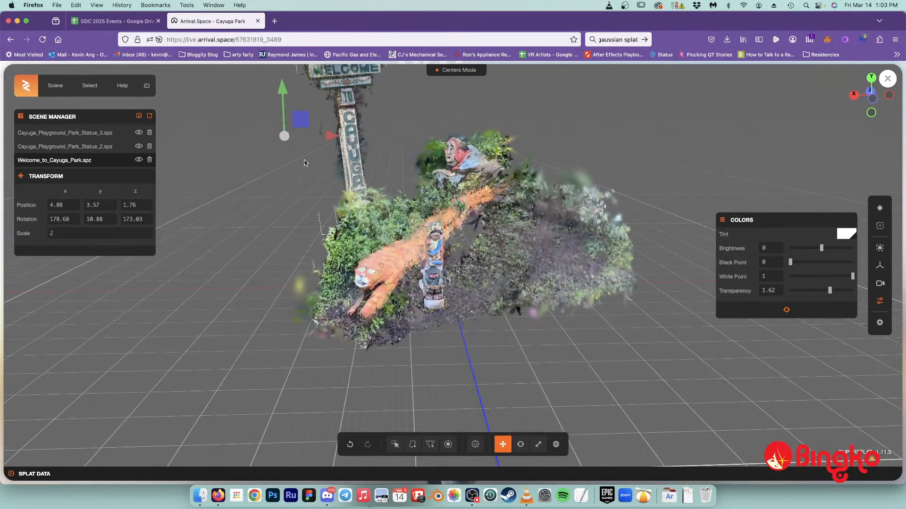
click(520, 445)
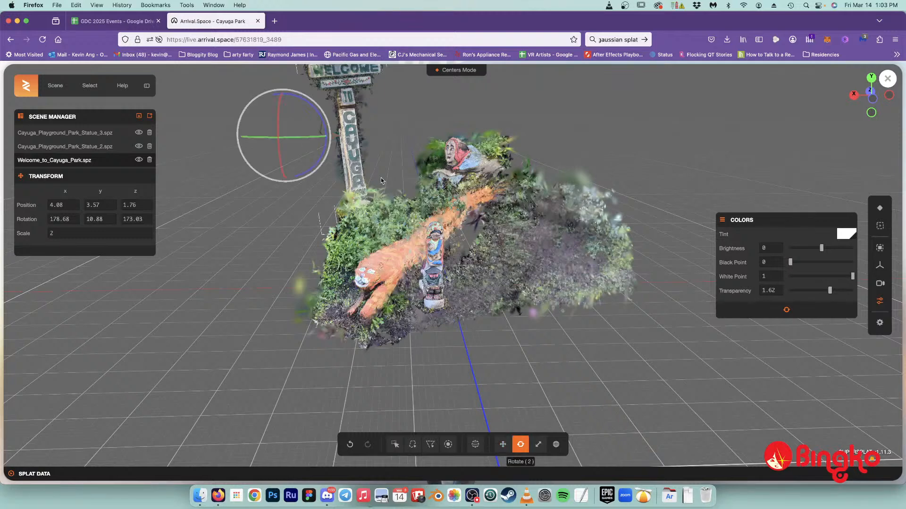
drag(311, 139, 227, 137)
click(503, 444)
drag(166, 143, 104, 271)
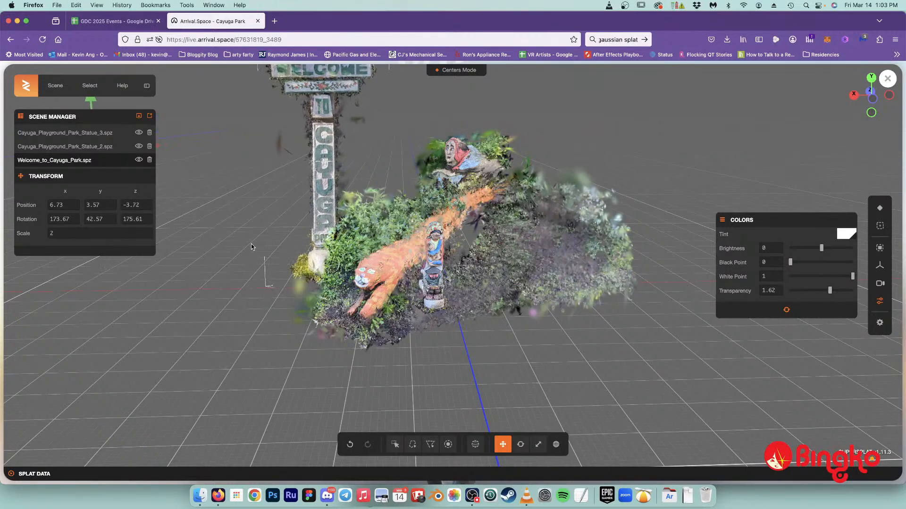
- Turn the sign back to about 175.02, 26.63, 176.39 and move it closer to the statues at X about 5.95
scroll(371, 157, down, 5)
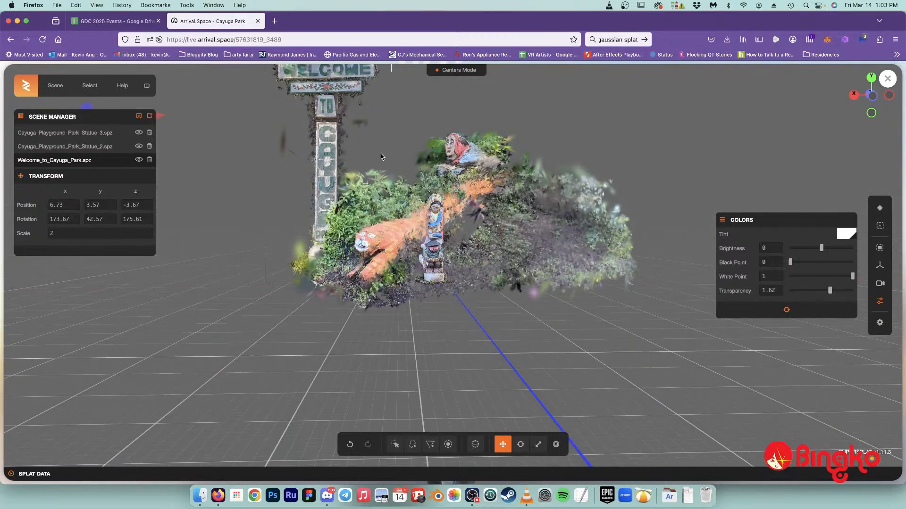
scroll(381, 157, right, 5)
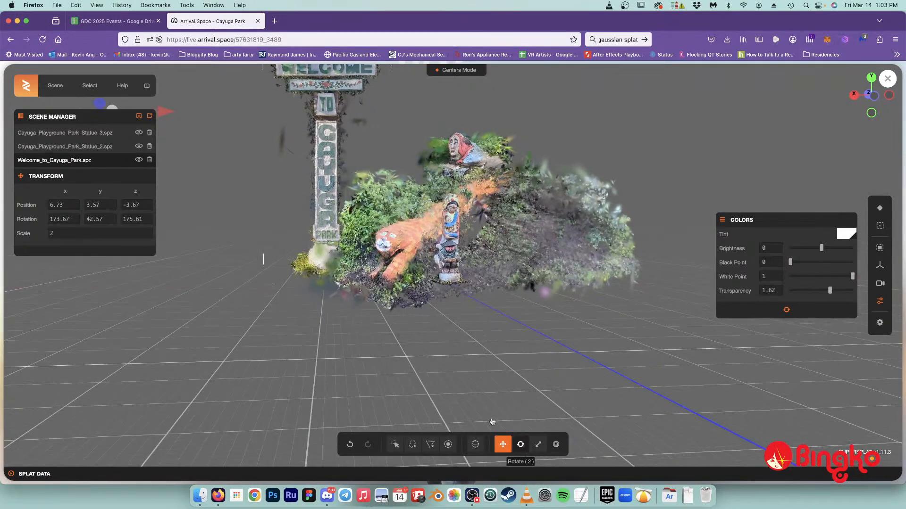
click(521, 447)
drag(127, 107, 224, 145)
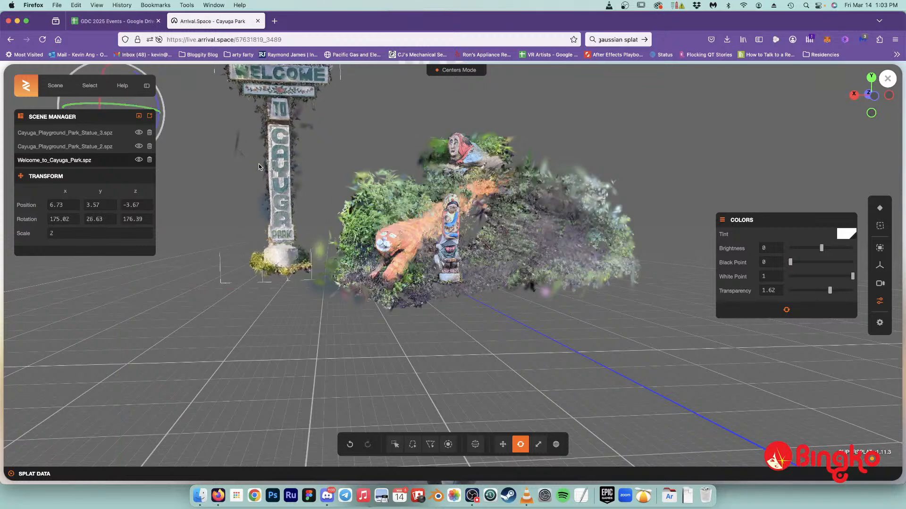
click(503, 444)
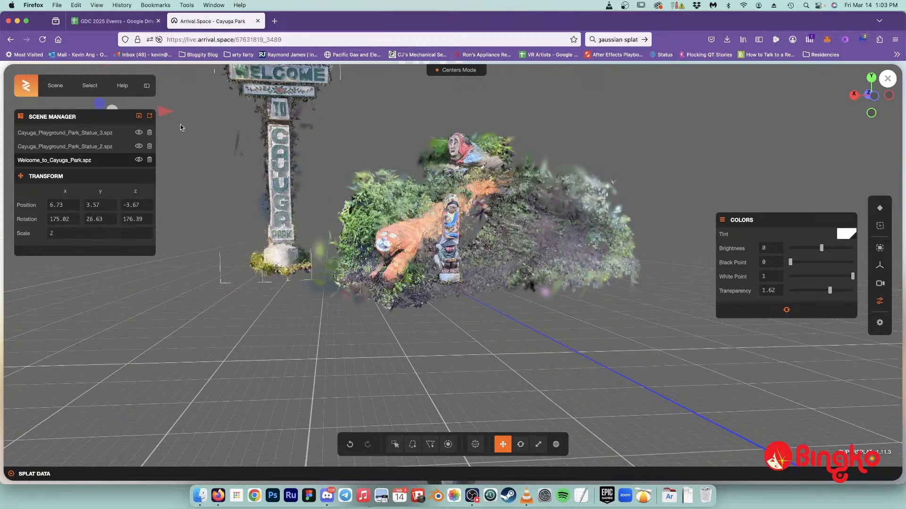
drag(165, 114, 209, 113)
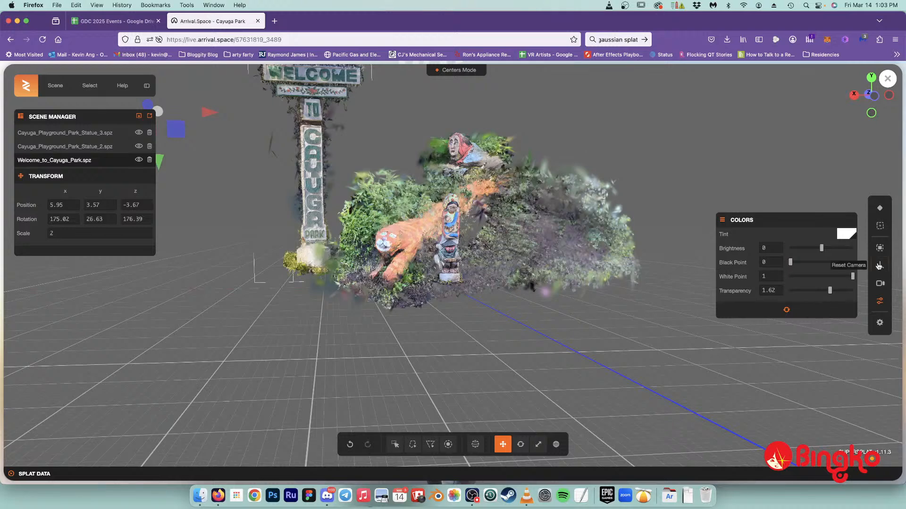
- Frame the sign and fine-tune its position beside the statue hill to about X 5.62, Y 3.28, Z -5.16
click(879, 227)
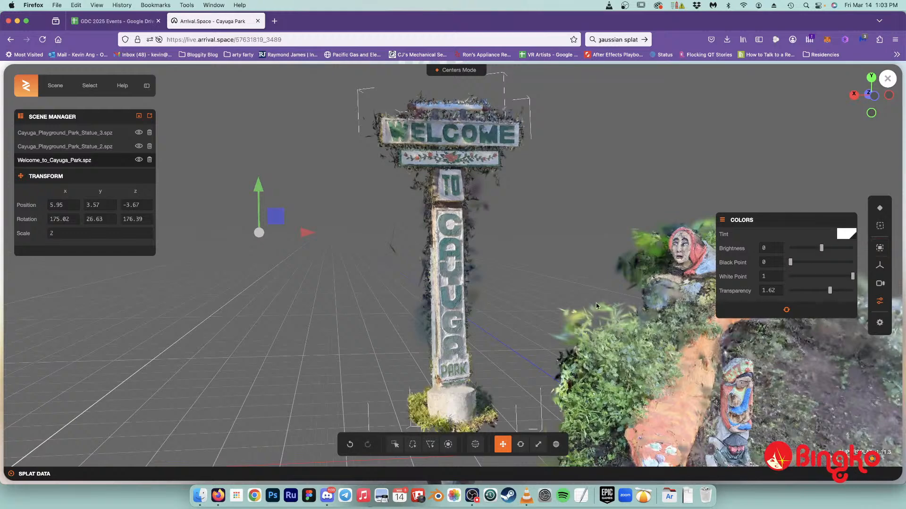
drag(259, 231, 290, 262)
scroll(319, 285, right, 5)
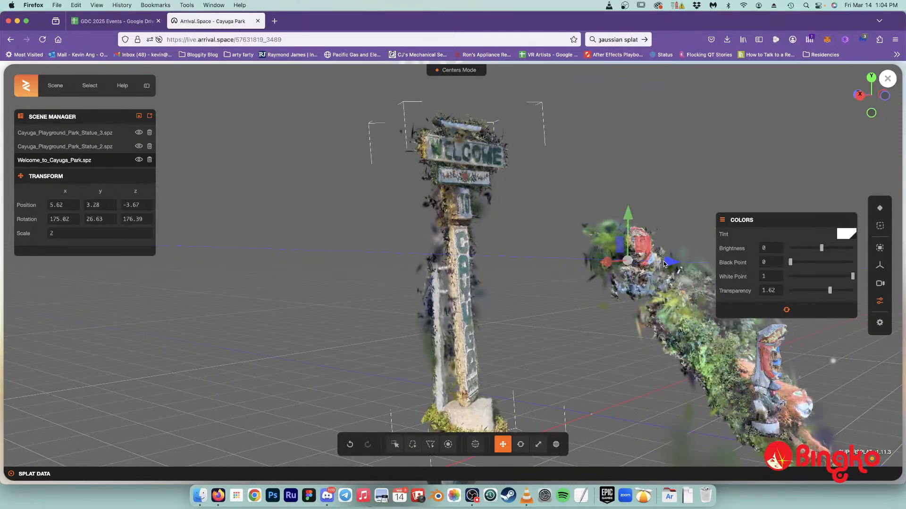
drag(664, 263, 819, 284)
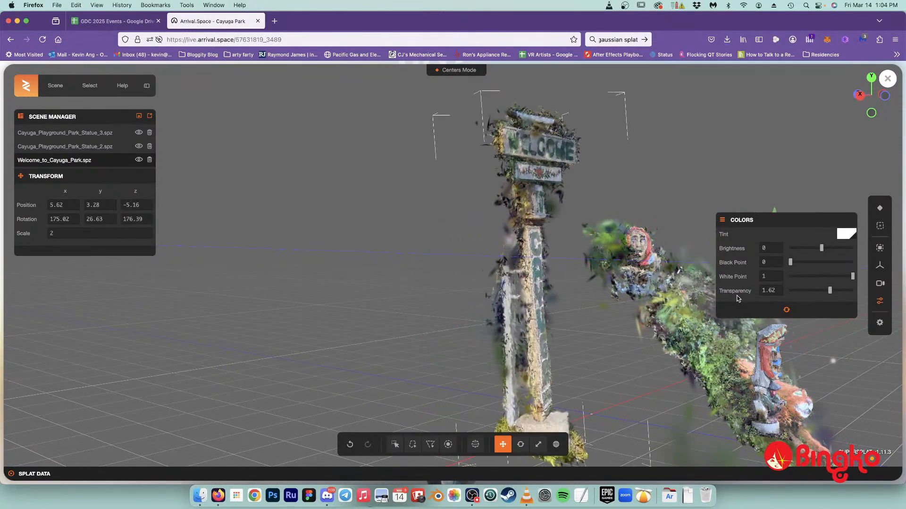
scroll(494, 333, left, 5)
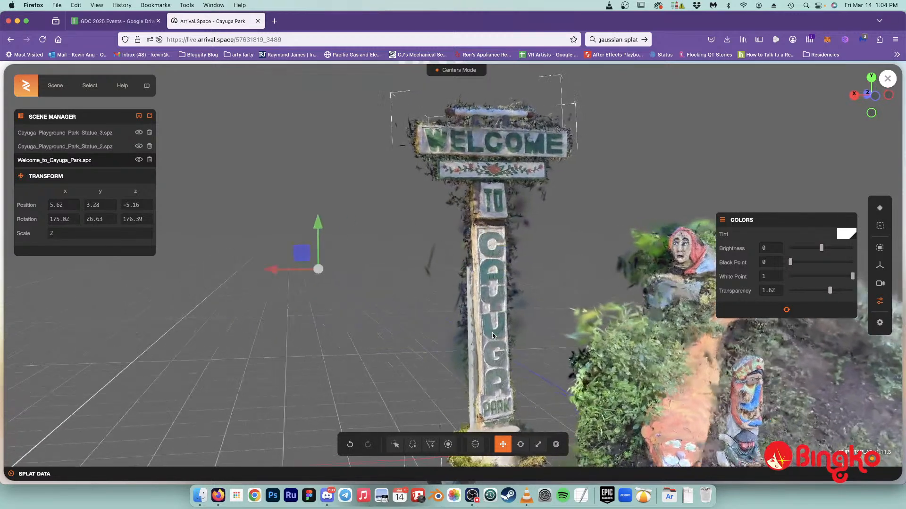
scroll(492, 336, left, 5)
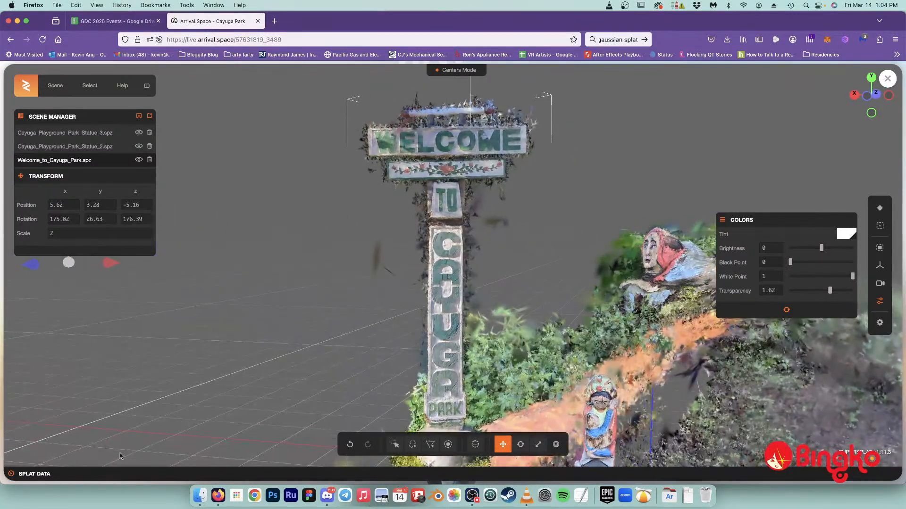
- Examine the sign's Splat Data histogram and the list of plottable properties, then collapse the data view
click(10, 475)
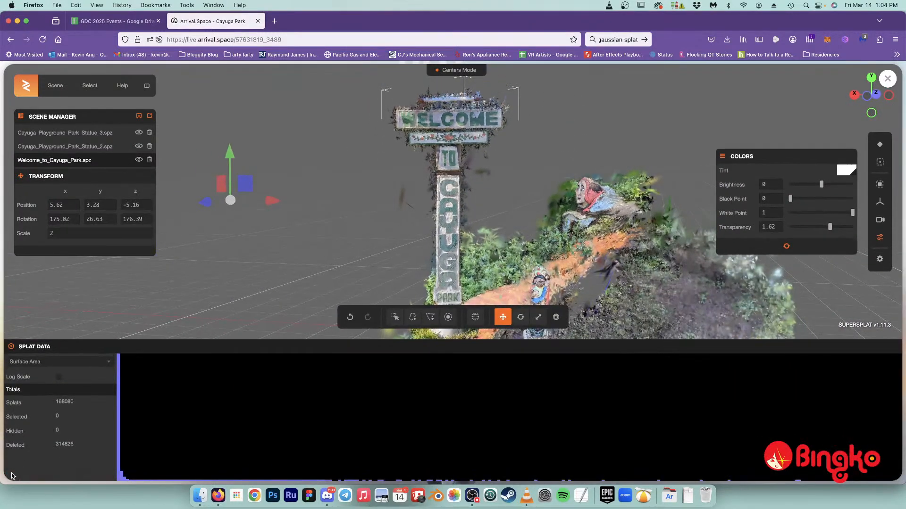
click(110, 363)
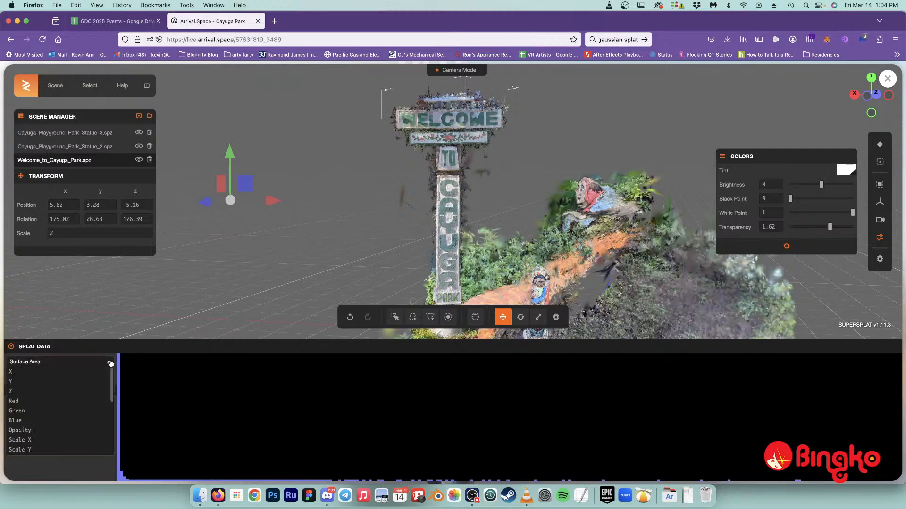
click(111, 363)
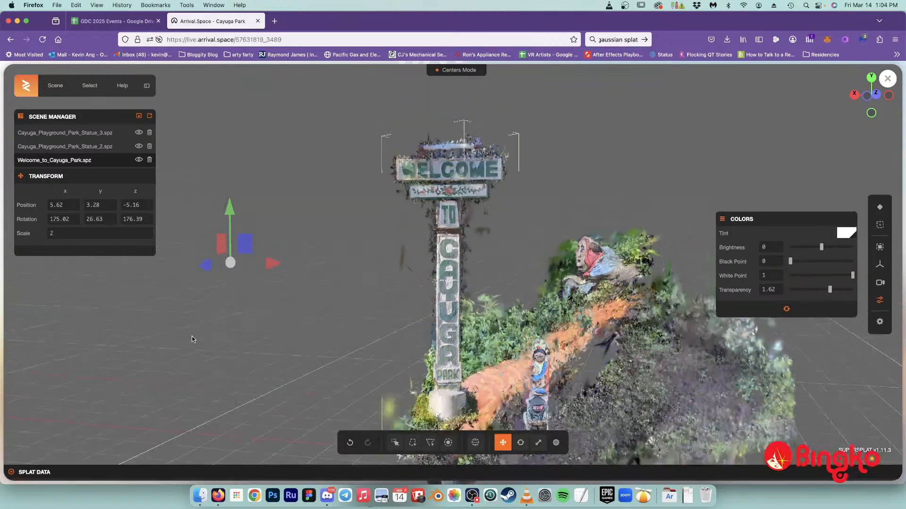
click(11, 347)
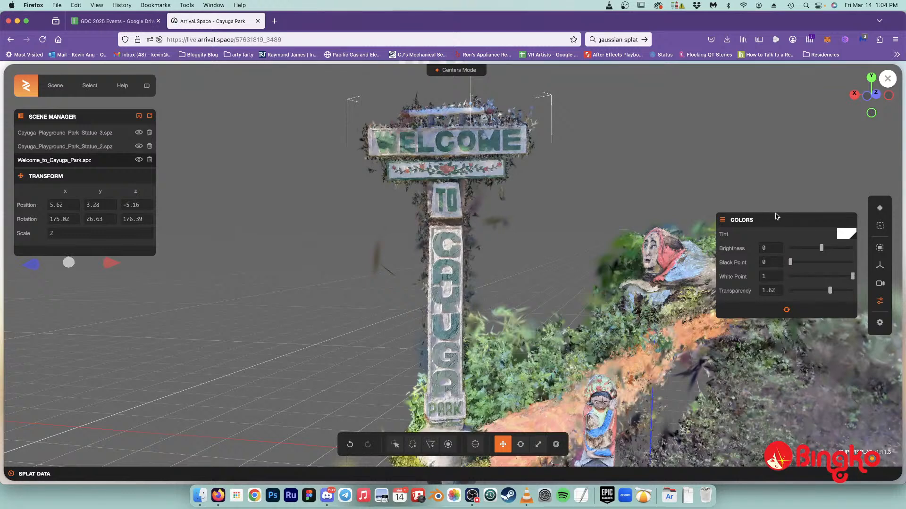
- Close the splat editor and save the unsaved changes to the Cayuga Park space
click(887, 78)
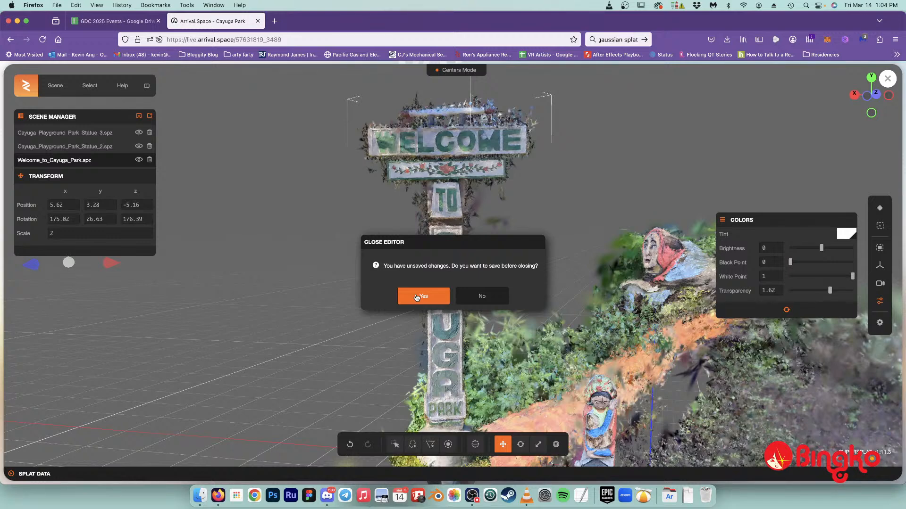
click(417, 297)
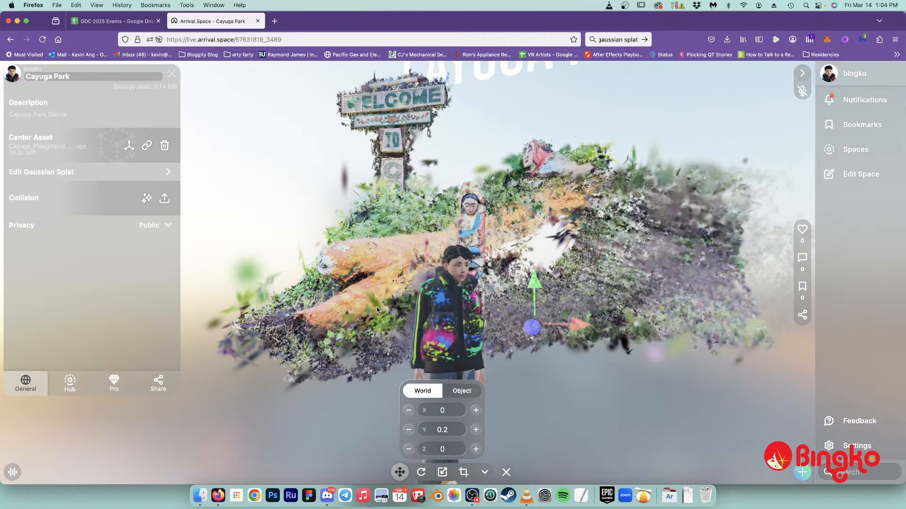
- Walk the avatar around the saved space to inspect the welcome sign and statues from different viewpoints
key(a)
key(d)
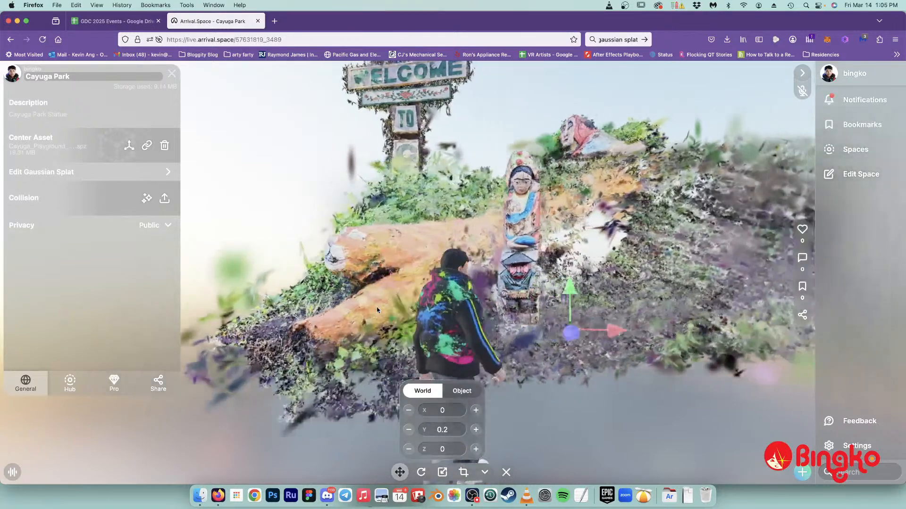
key(s)
key(a)
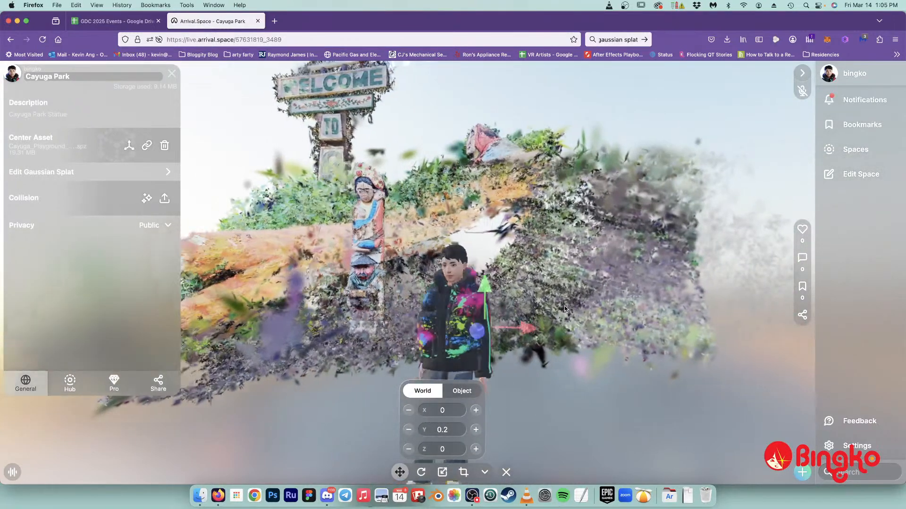
key(w)
key(a)
key(s)
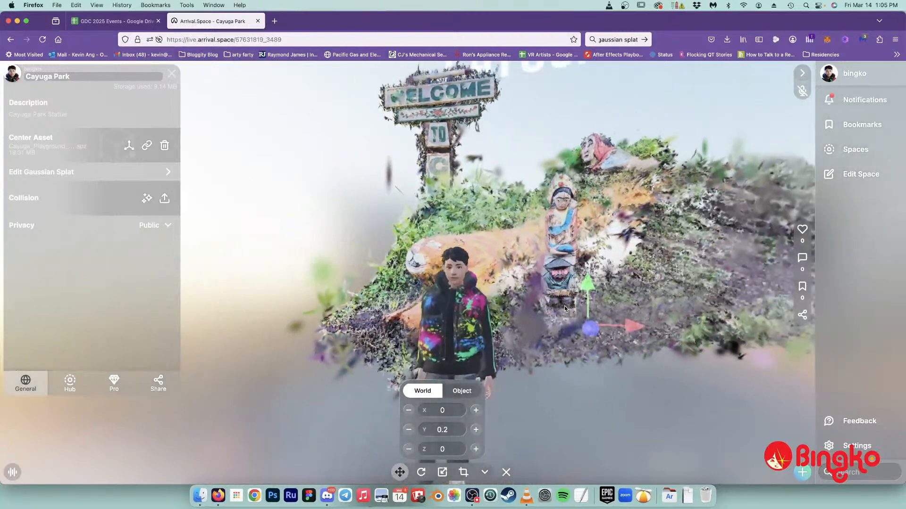
key(d)
key(a)
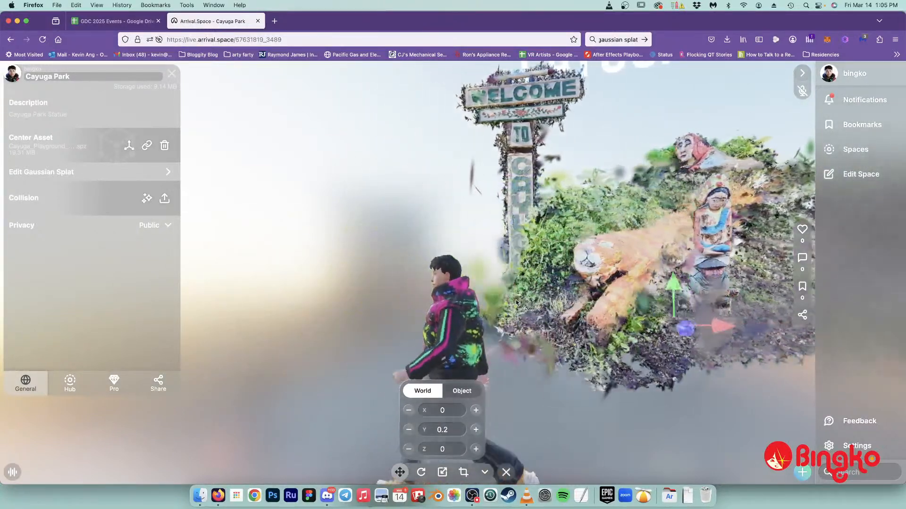
- Walk the avatar back and forth in front of the statue hill to view the sign, statues and floating title
key(d)
key(w)
mouse_move(419, 277)
mouse_down()
mouse_move(434, 263)
mouse_move(412, 263)
mouse_move(413, 271)
mouse_up()
key(s)
key(d)
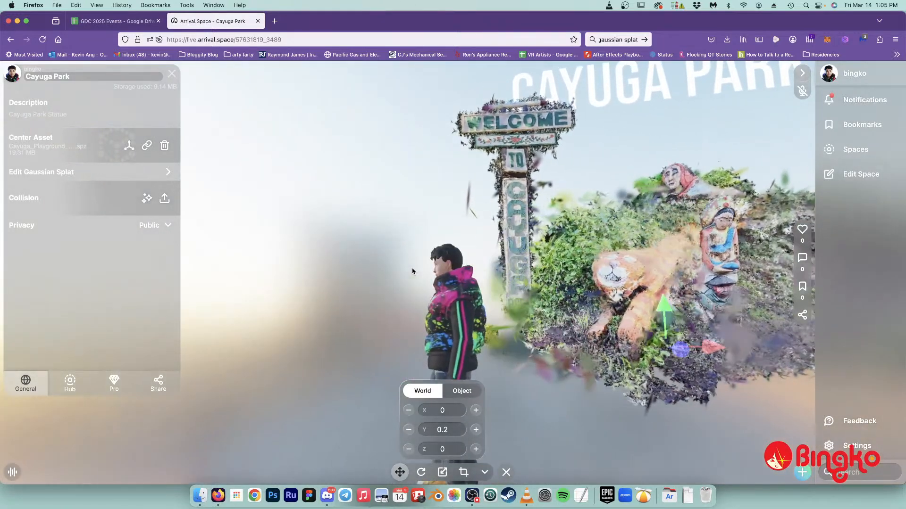
key(a)
key(d)
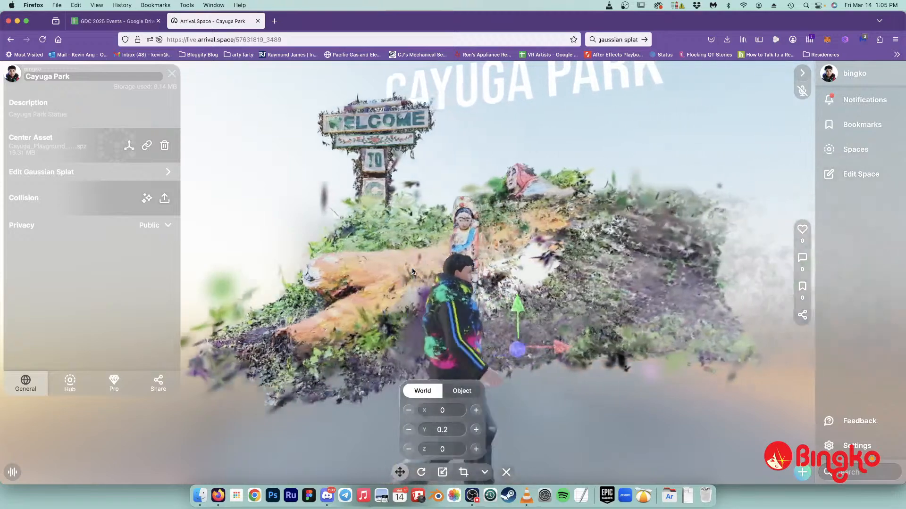
key(w)
key(s)
key(a)
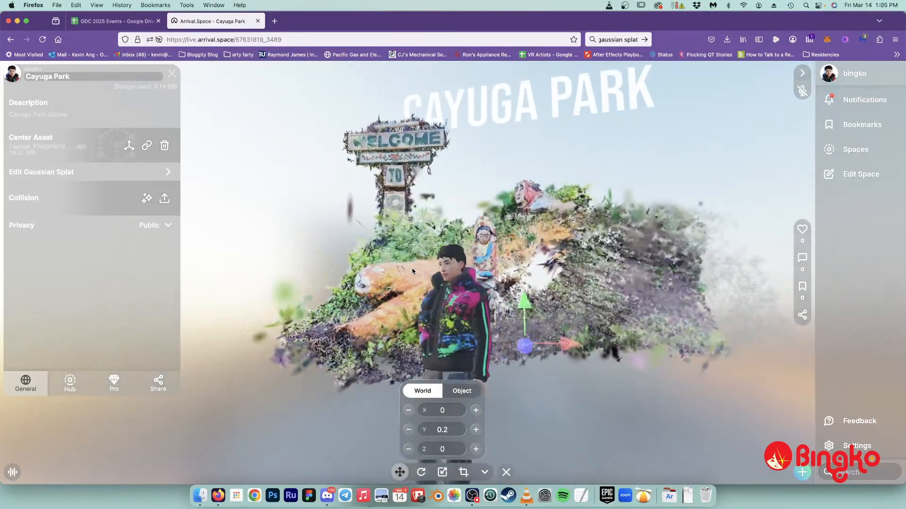
key(w)
drag(412, 271, 459, 278)
key(d)
key(a)
key(s)
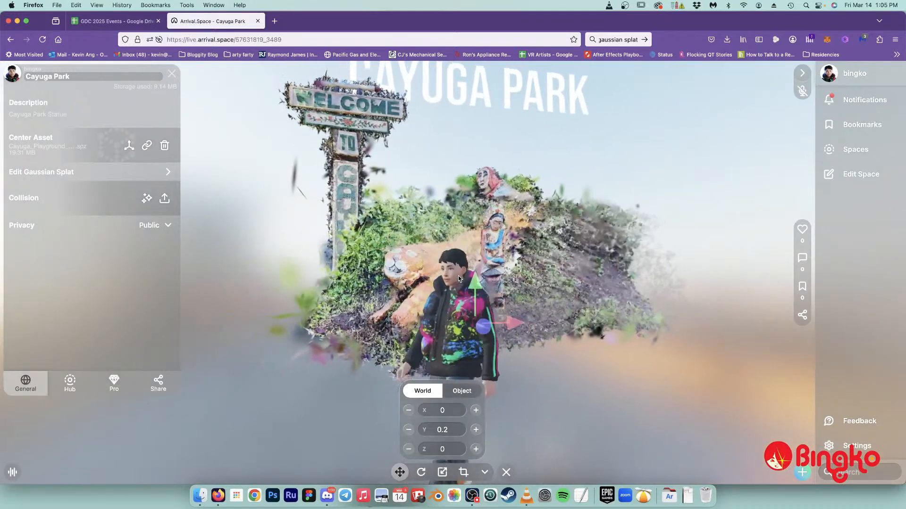
- Open the space's Hub settings and look at the colour choices for the title, leaving the colour as it is
click(172, 74)
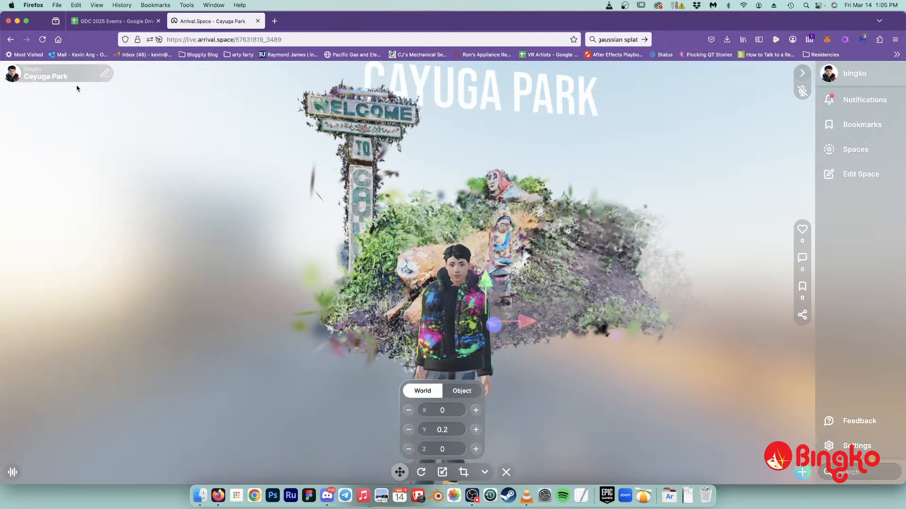
click(106, 75)
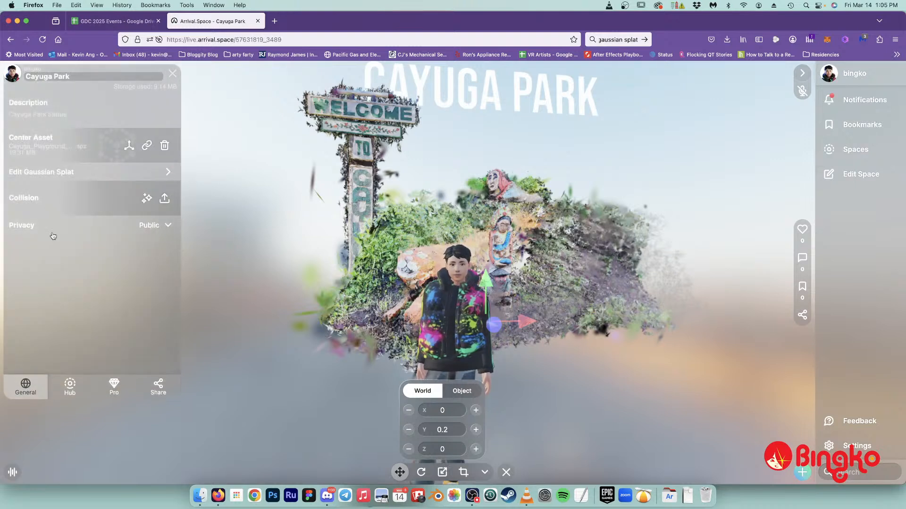
click(70, 384)
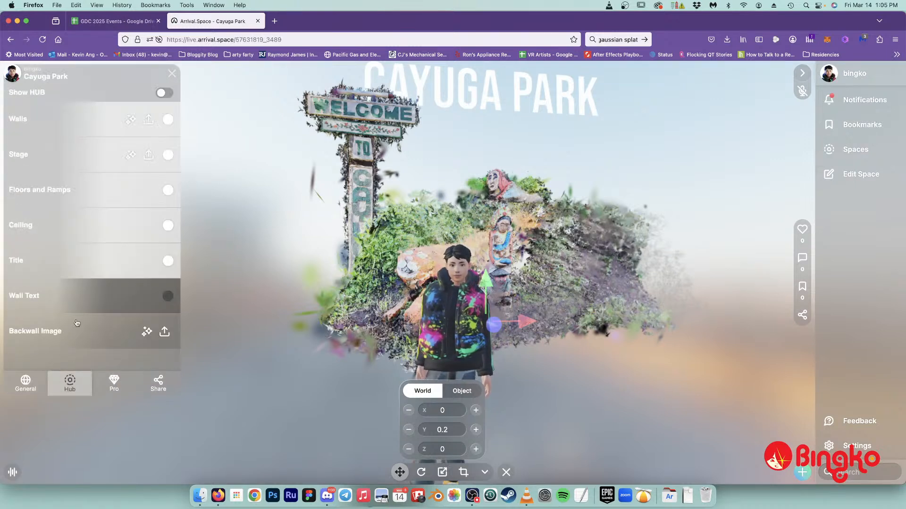
click(168, 262)
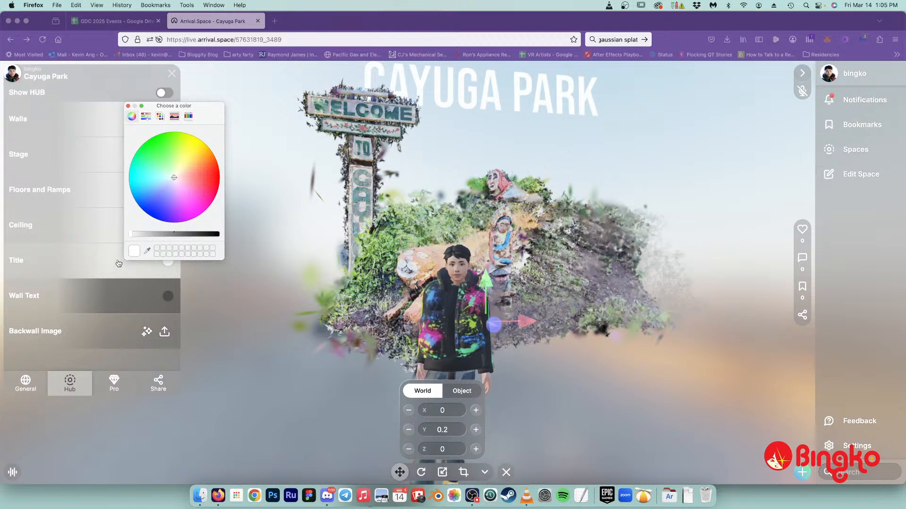
click(118, 263)
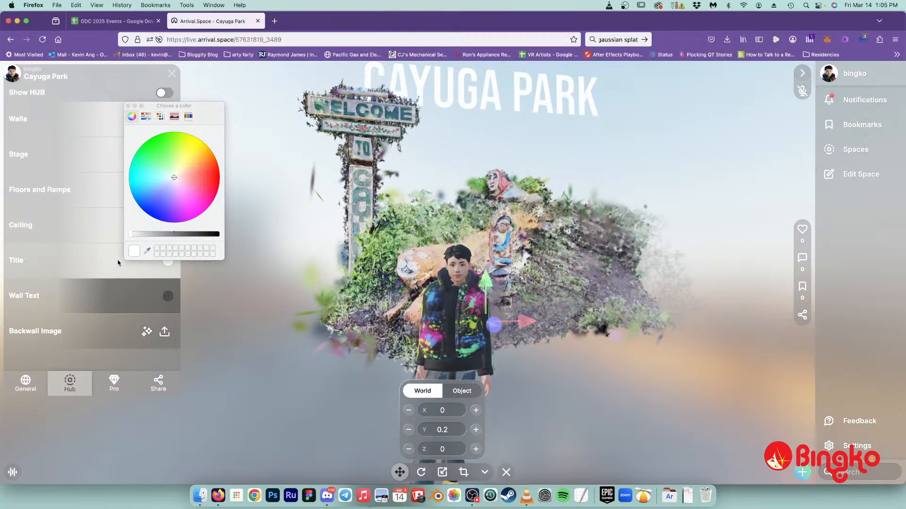
click(128, 107)
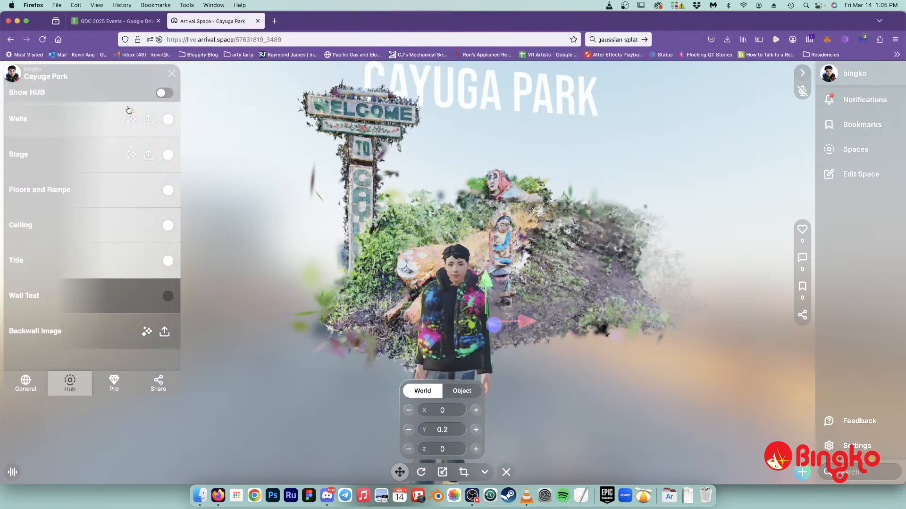
click(842, 182)
click(899, 74)
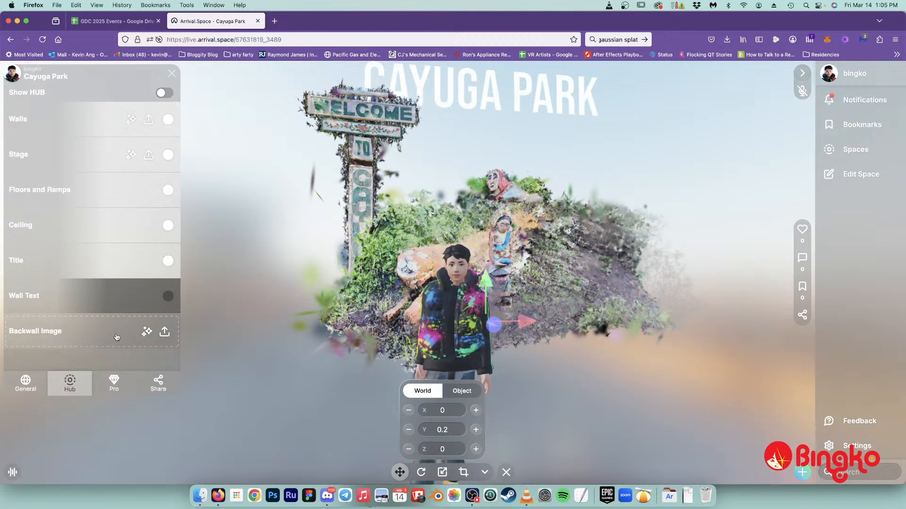
click(117, 255)
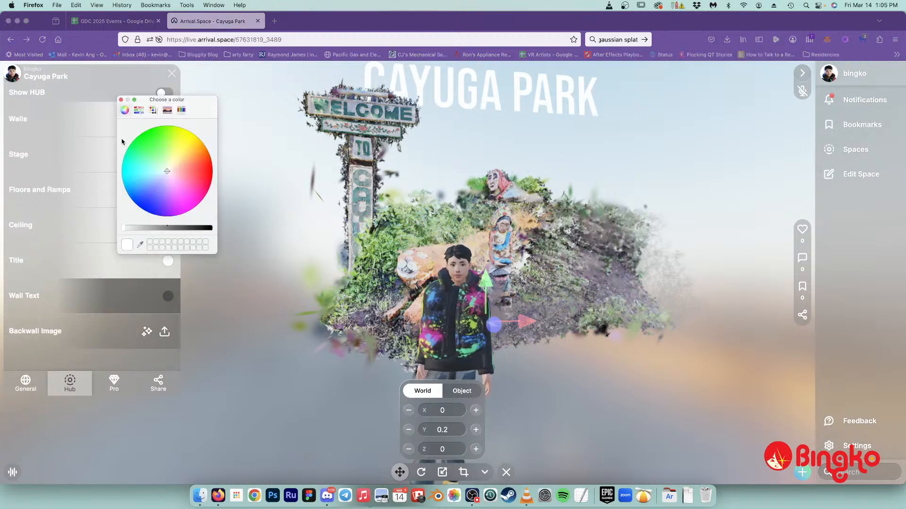
click(121, 100)
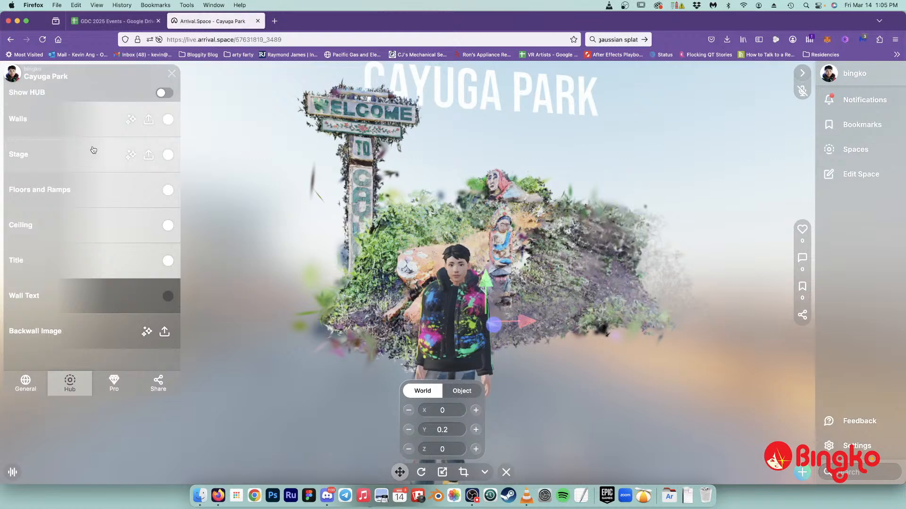
- Show the hub and set its Floors and Ramps colour to light cyan
click(160, 95)
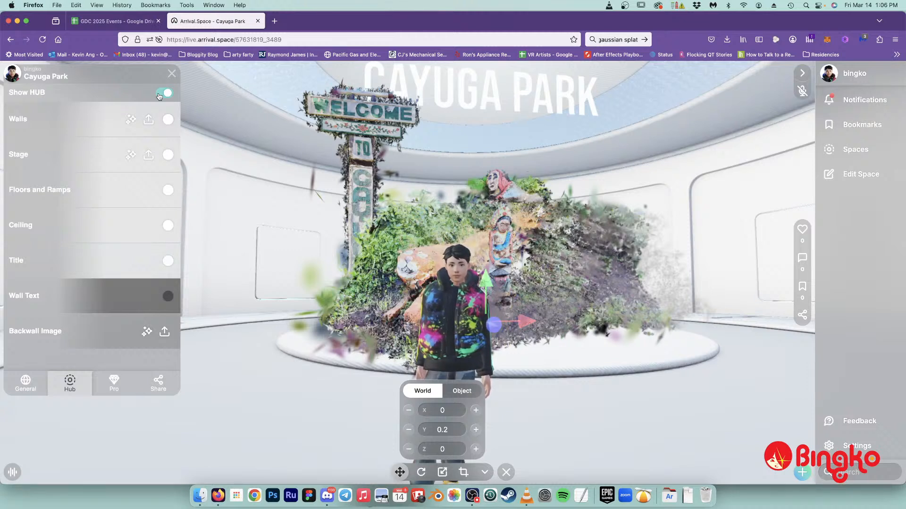
click(160, 94)
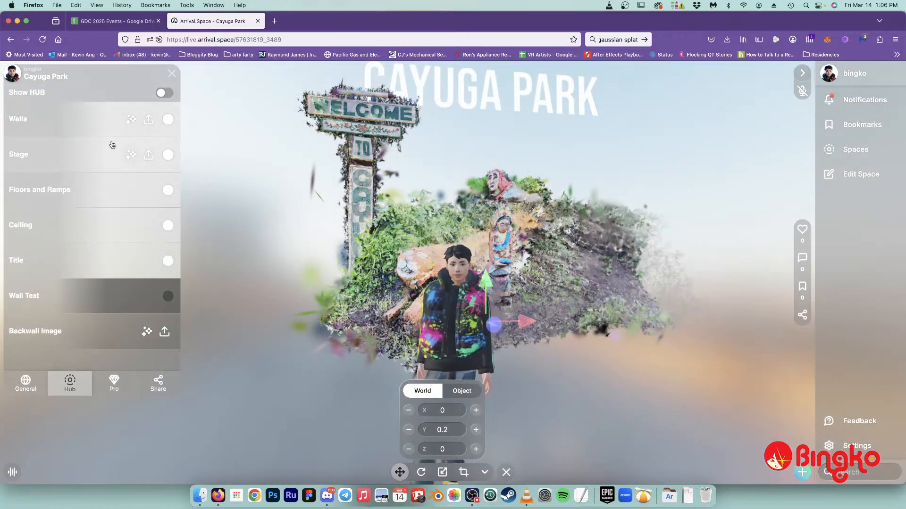
click(173, 93)
click(168, 191)
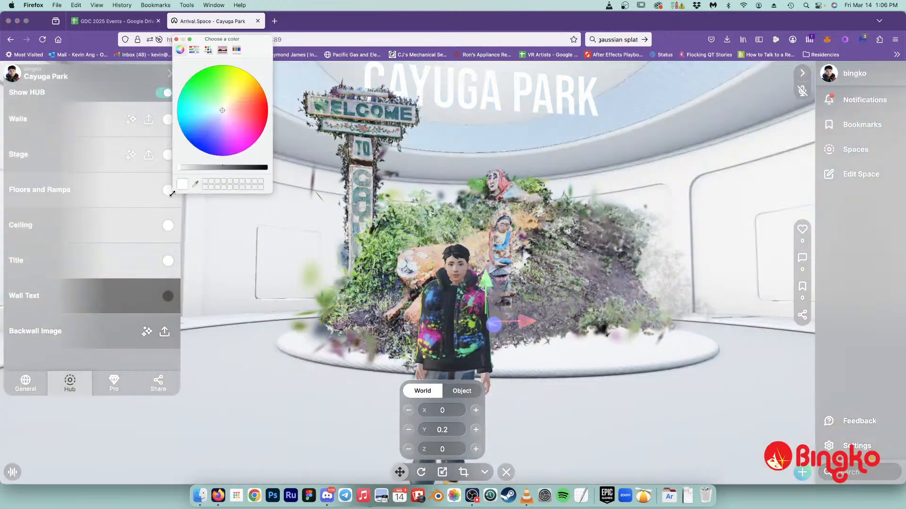
click(215, 112)
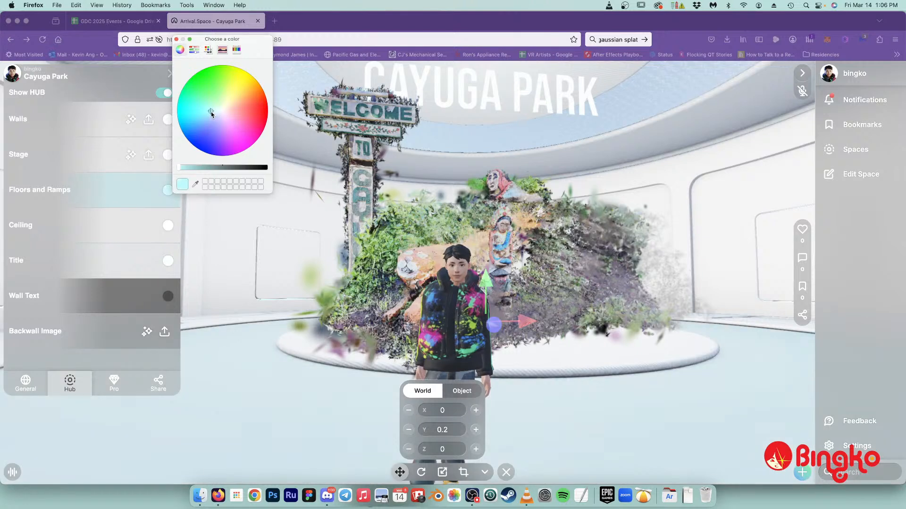
click(110, 196)
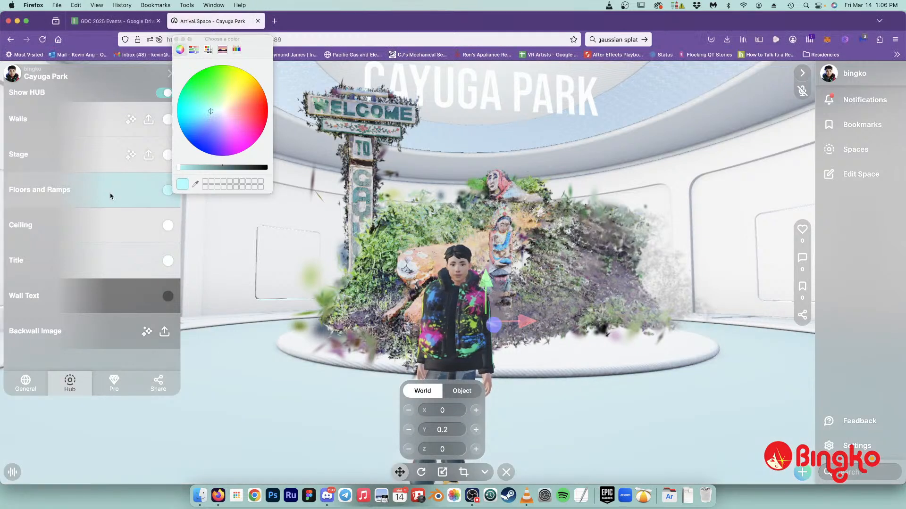
click(176, 40)
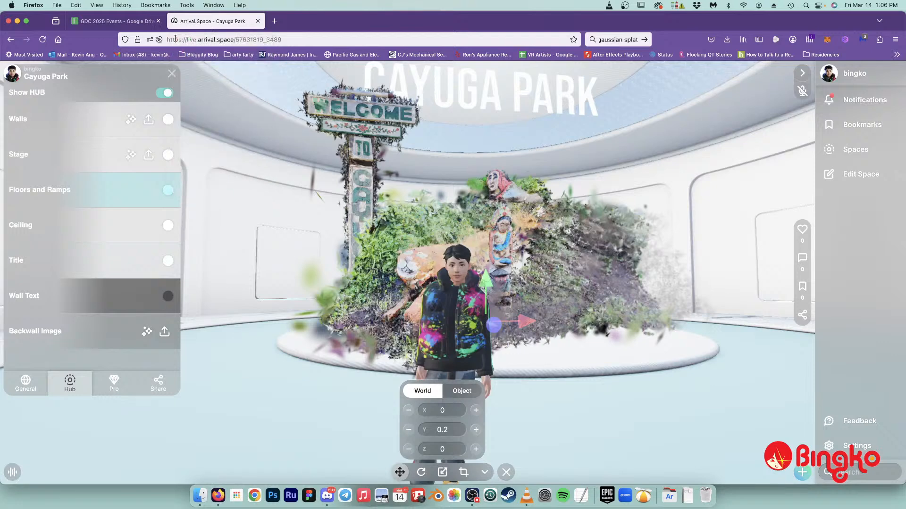
- Hide the hub and check the colour picker for the floating title text
click(165, 95)
click(145, 266)
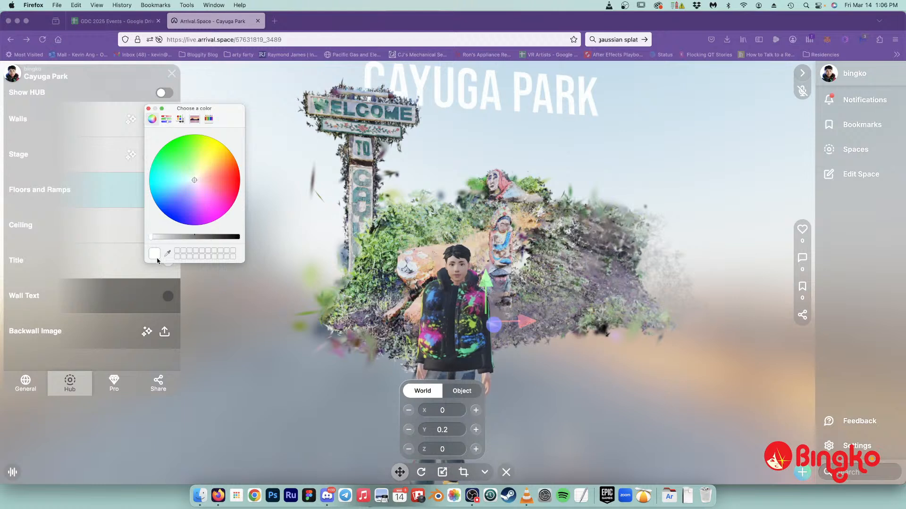
click(461, 80)
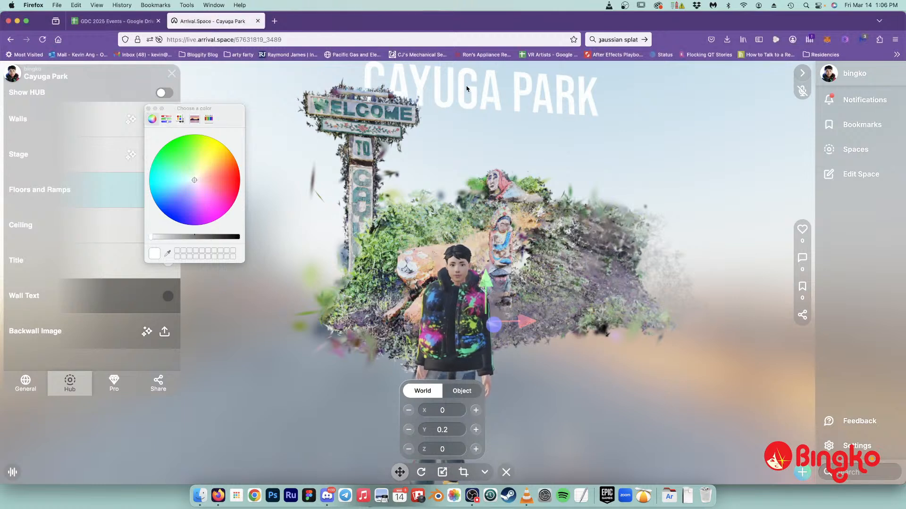
click(147, 109)
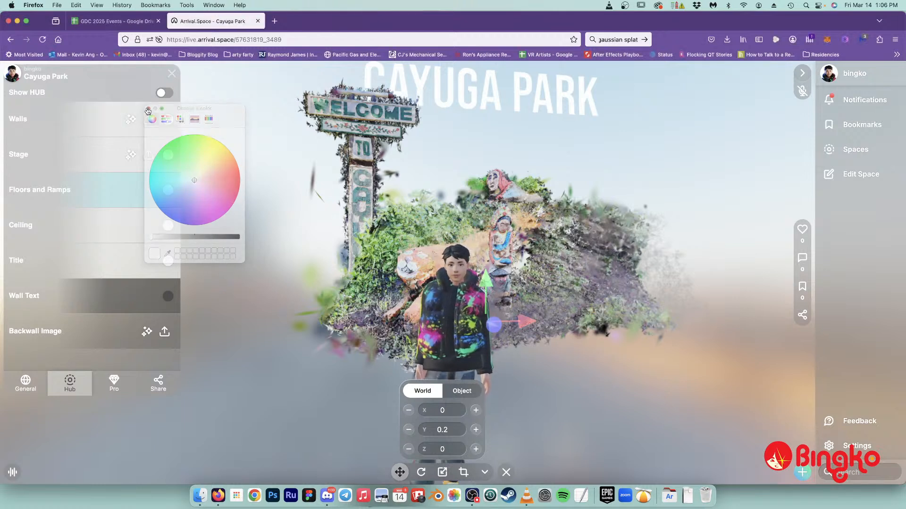
- Clear the space's name in its general settings and collapse the side menu
click(31, 390)
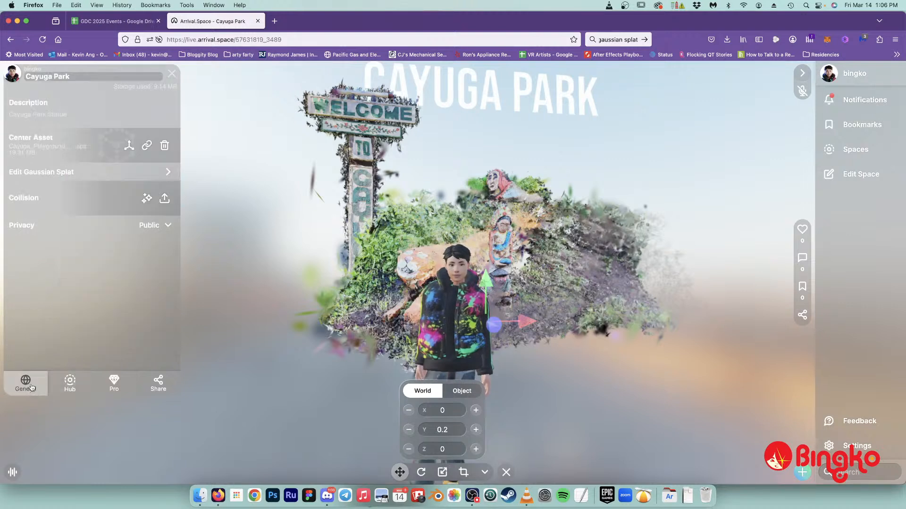
drag(86, 77, 16, 73)
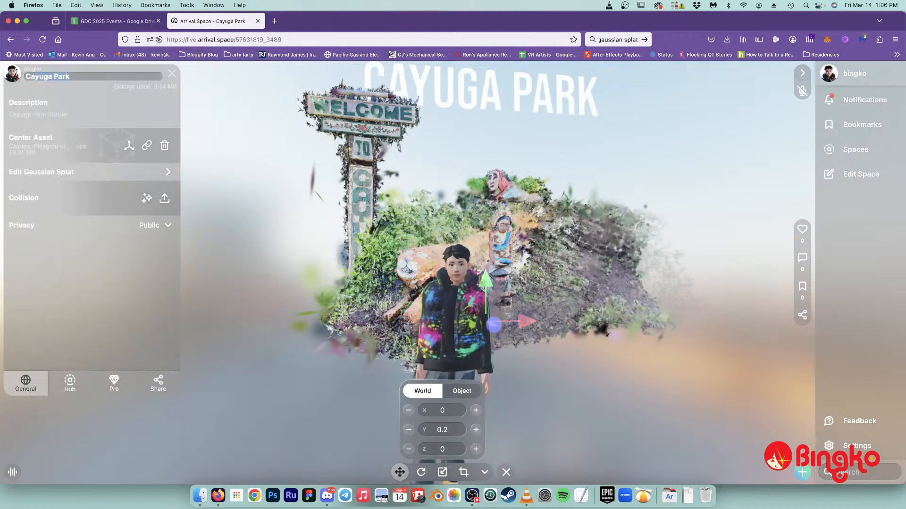
key(BackSpace)
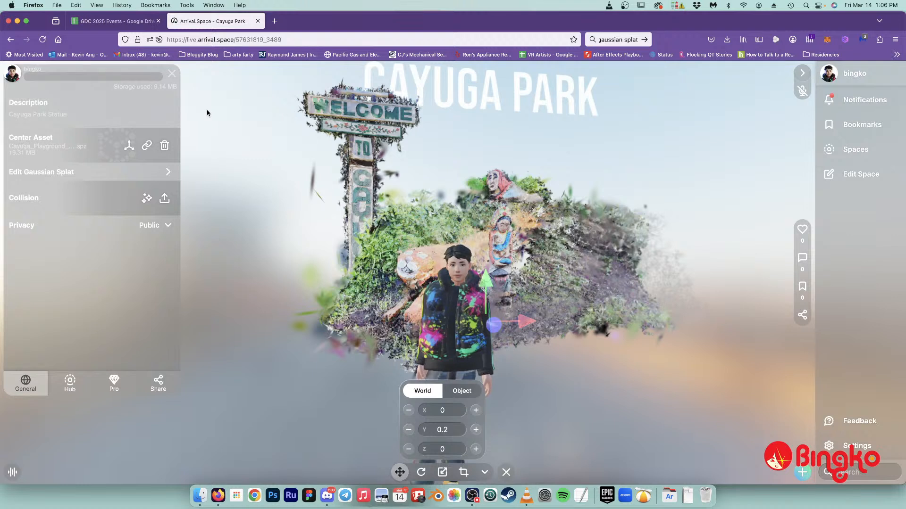
click(172, 76)
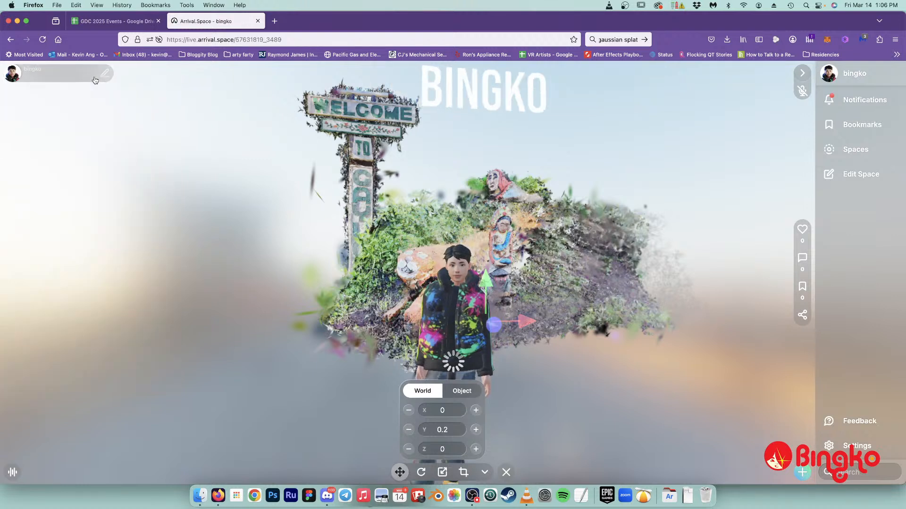
click(104, 74)
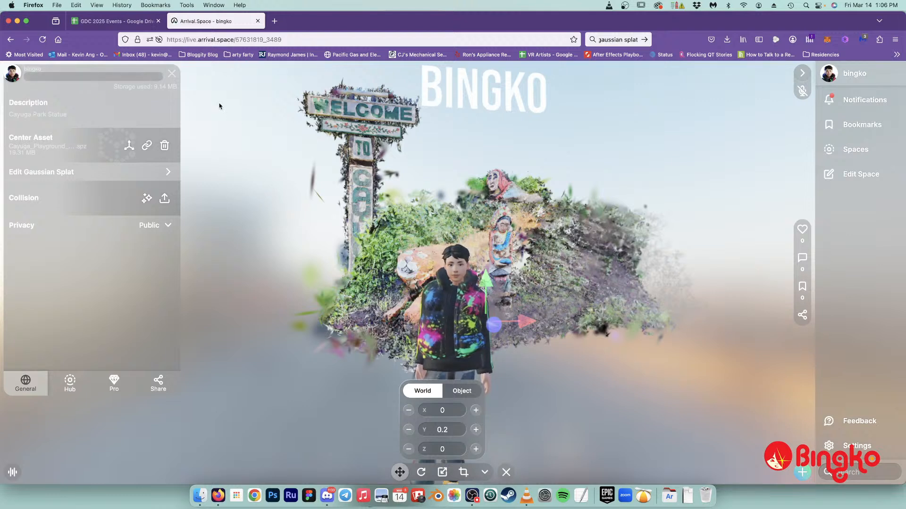
click(172, 74)
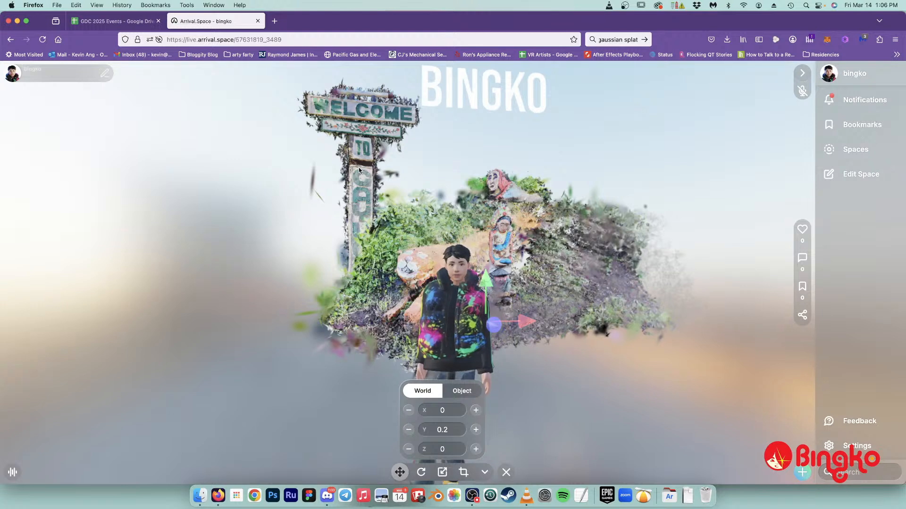
click(802, 73)
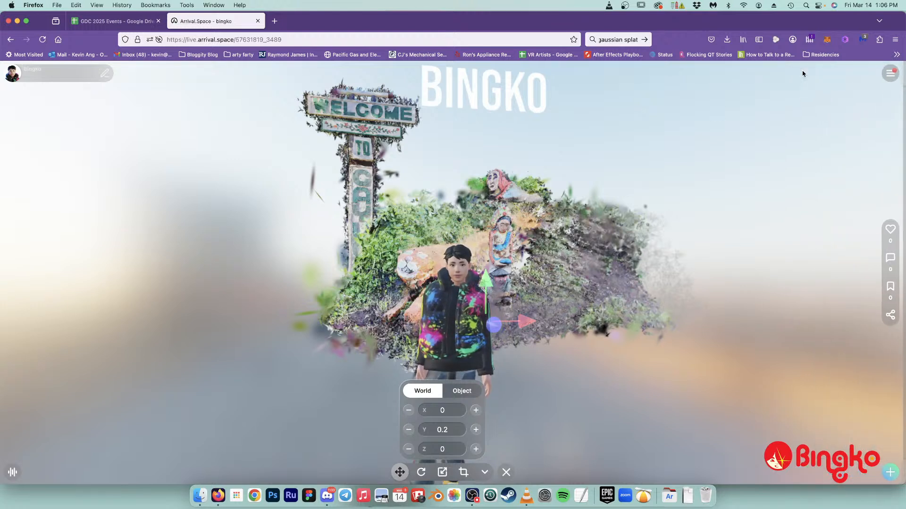
click(105, 73)
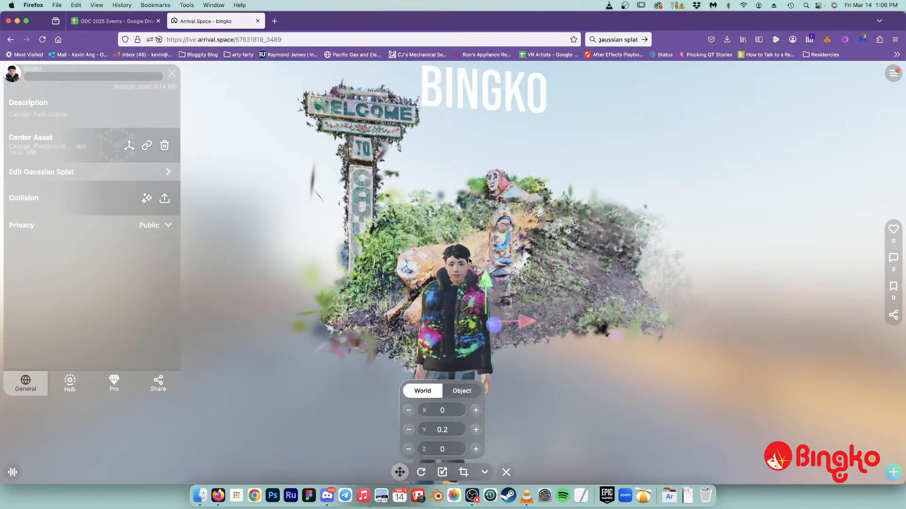
- Run and jump the avatar over the hill and past the statues to review the space up close
key(w)
key(d)
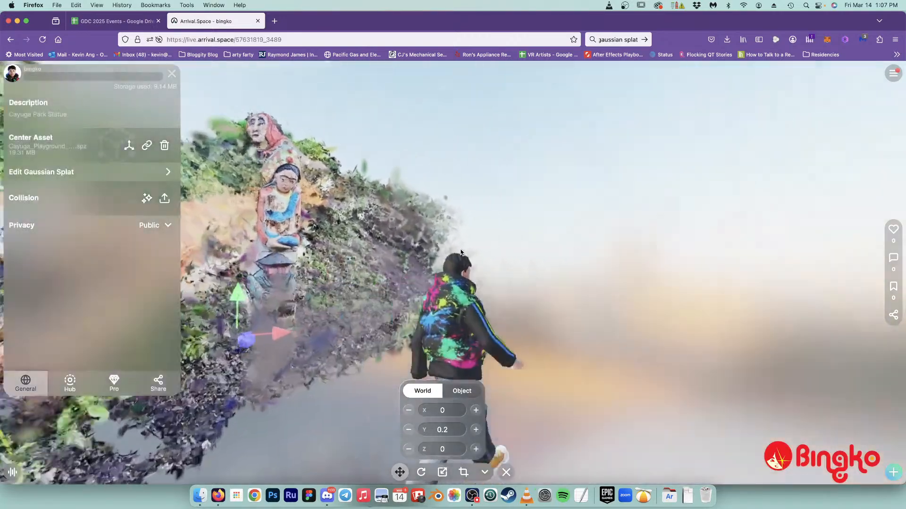
key(w)
key(s)
key(w)
key(space)
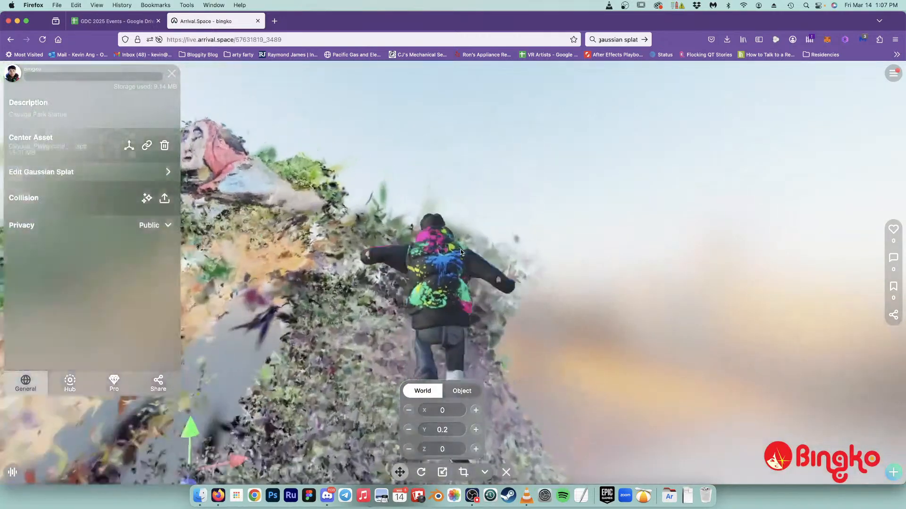
key(s)
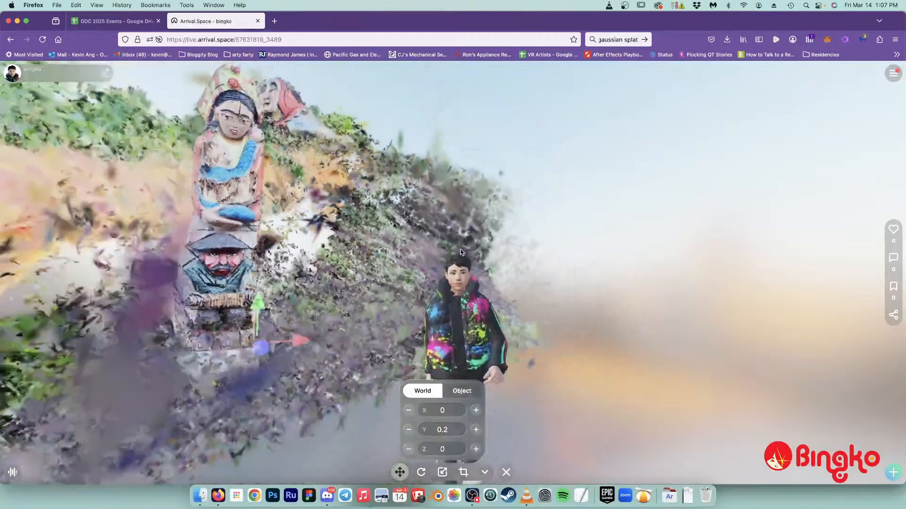
key(a)
key(w)
key(s)
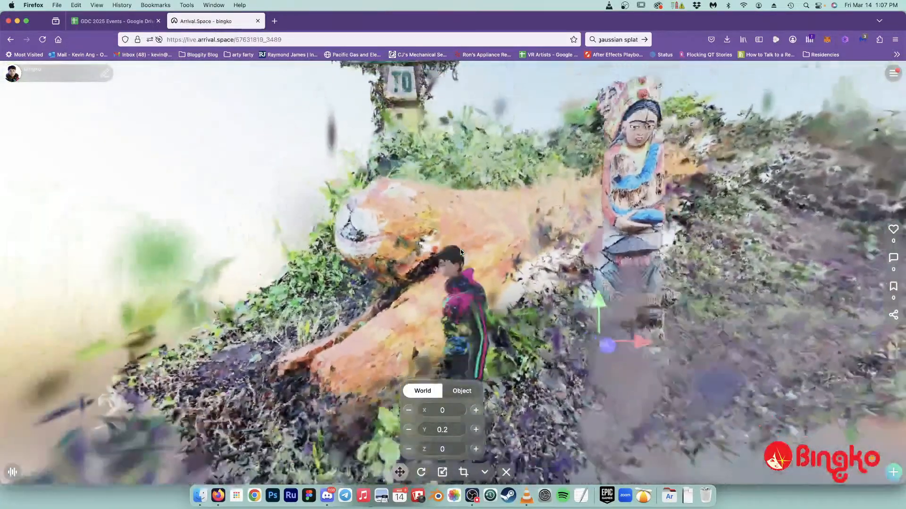
key(a)
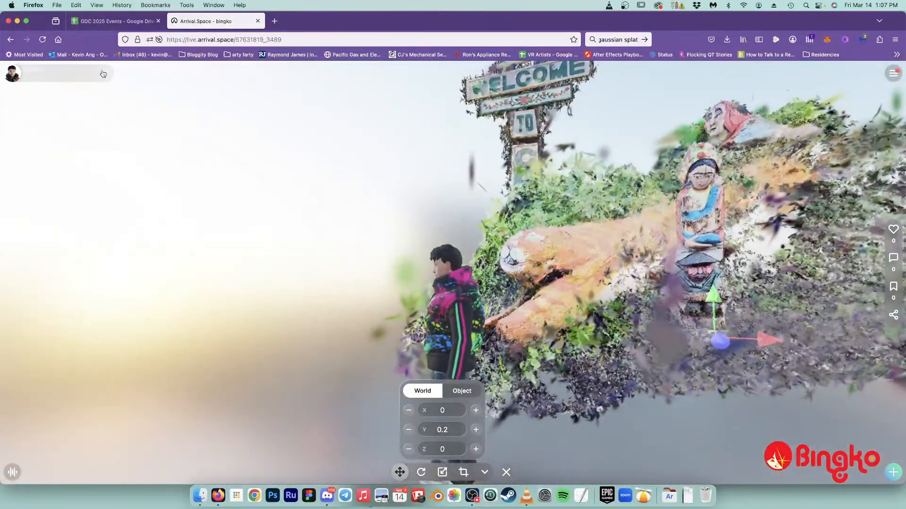
- Expand the space's general settings and walk the avatar into the open area in front of the hill
click(104, 74)
key(d)
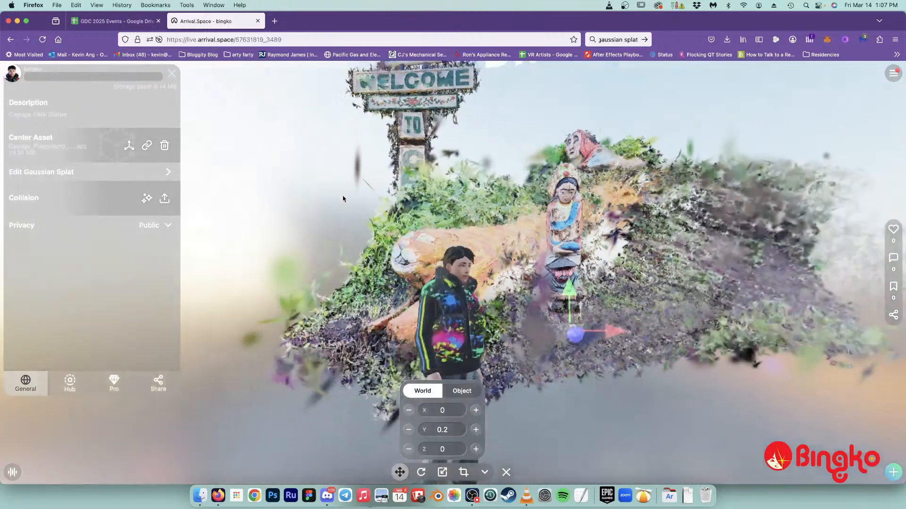
key(w)
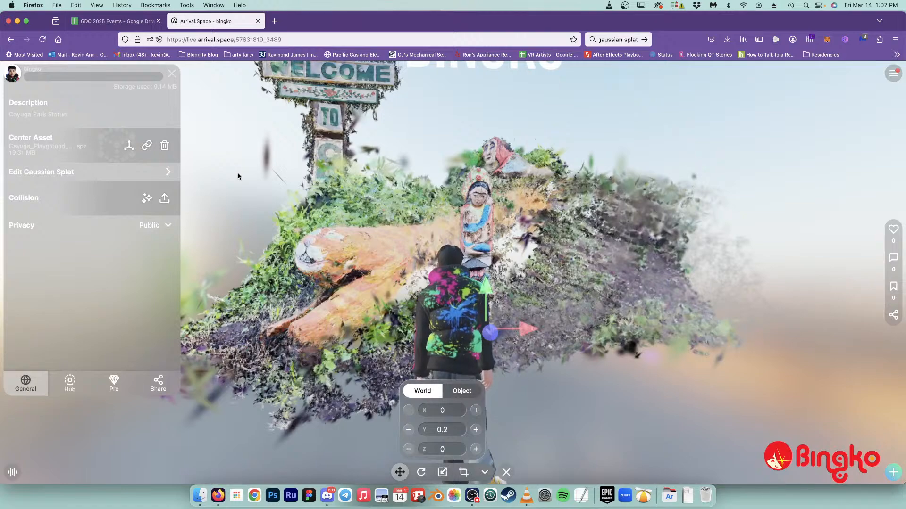
key(s)
key(a)
key(w)
key(d)
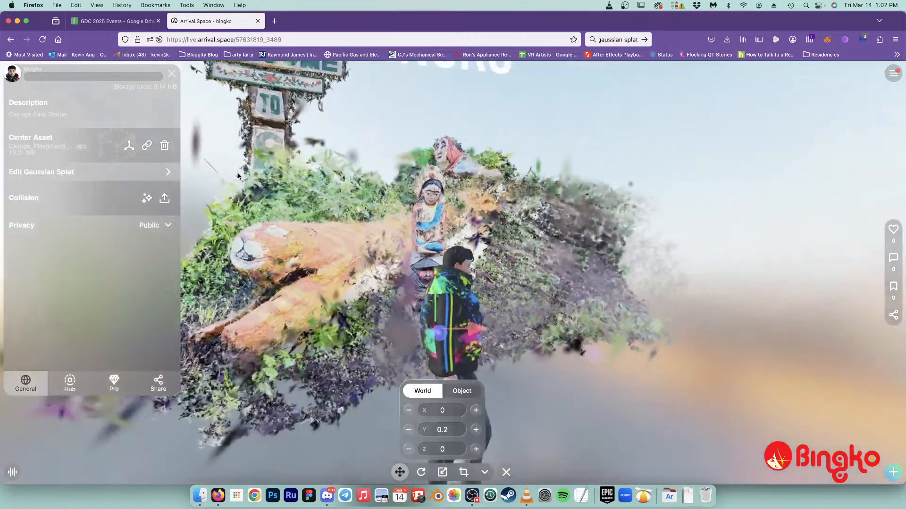
key(s)
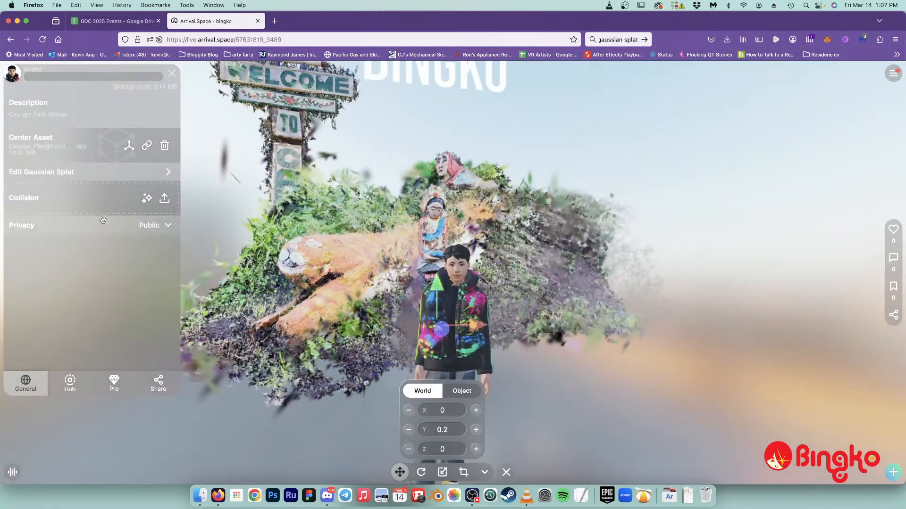
- Generate a collision mesh automatically for the center Gaussian splat instead of uploading a collision file
click(164, 199)
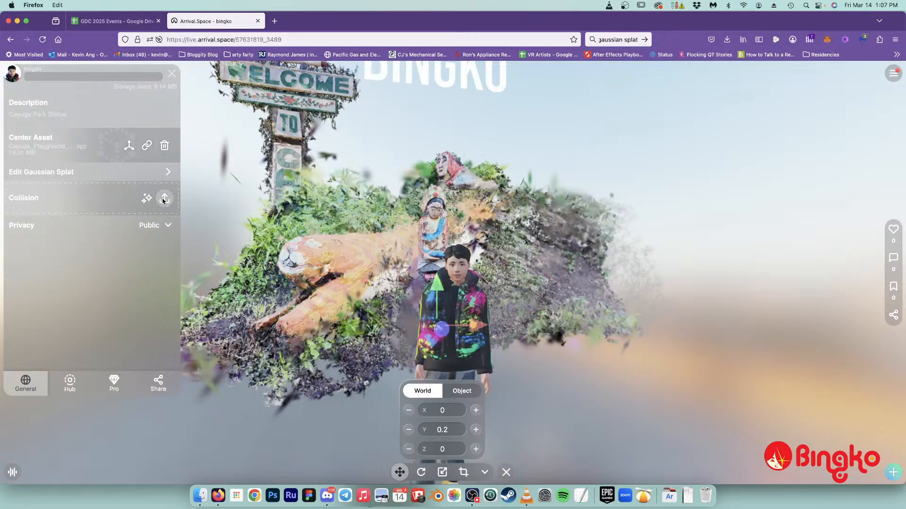
click(567, 266)
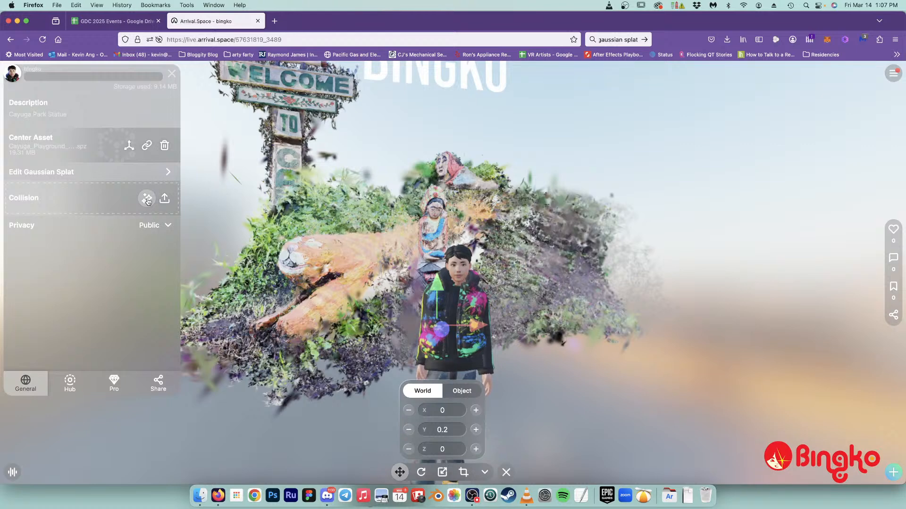
click(147, 199)
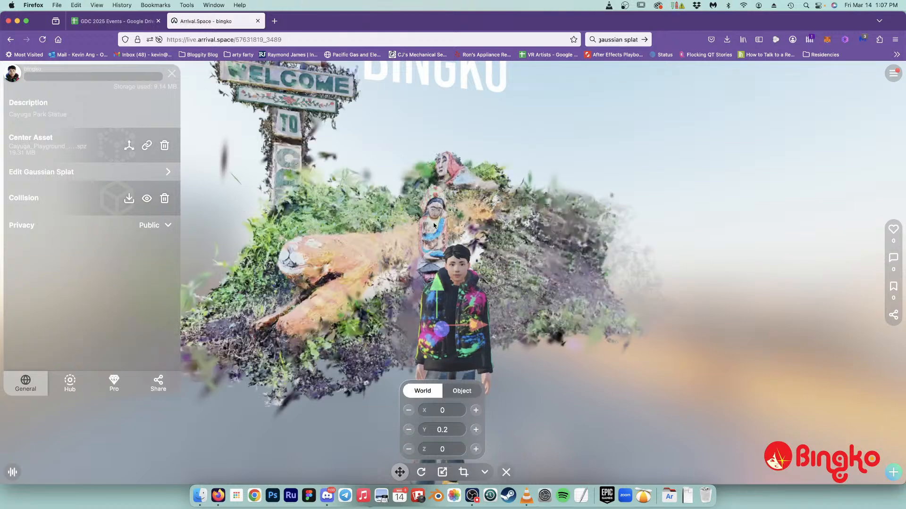
- Walk and jump the avatar up to the statues and onto the hillside to test the generated collision
key(a)
key(w)
key(space)
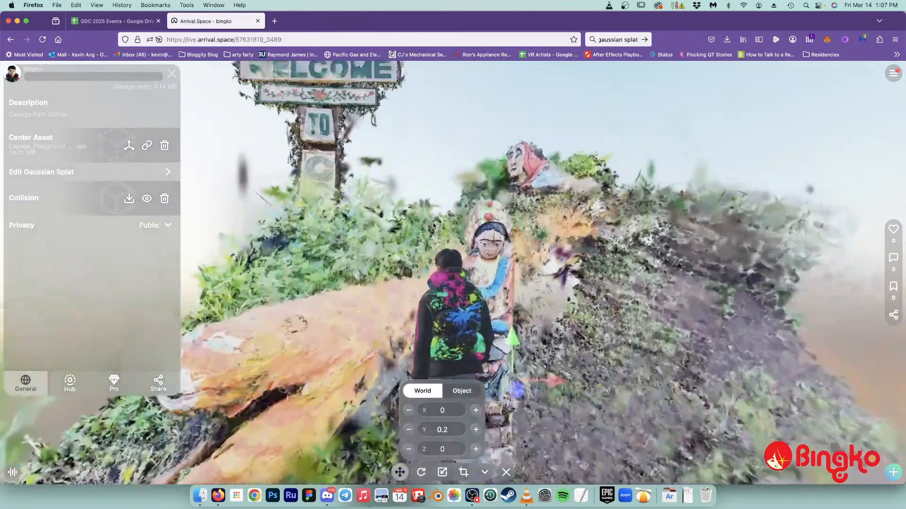
key(a)
key(a)
key(s)
key(d)
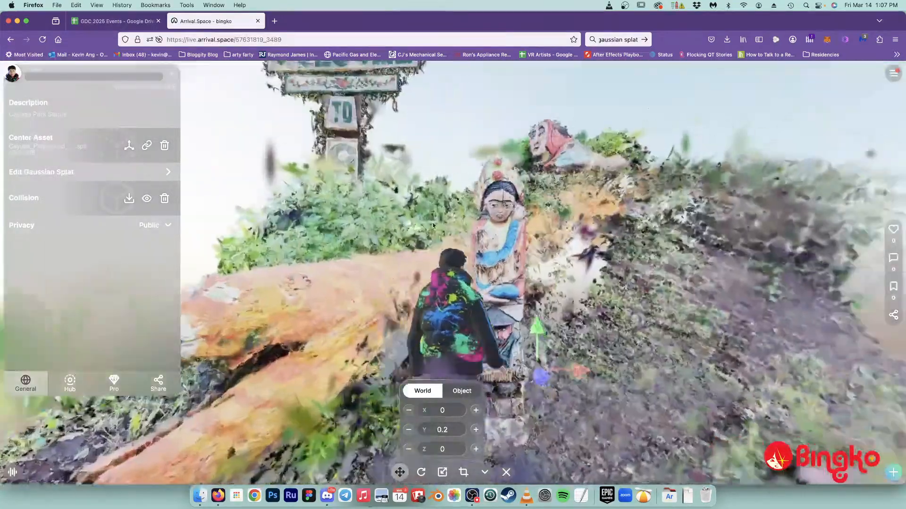
key(a)
key(w)
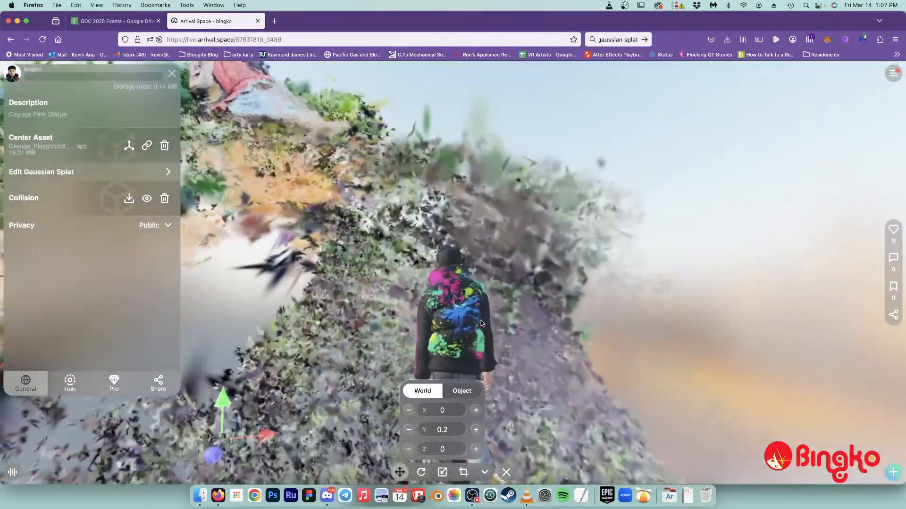
- Close the transform controls and walk the avatar across the hill and off toward the Back and Home portals
click(505, 472)
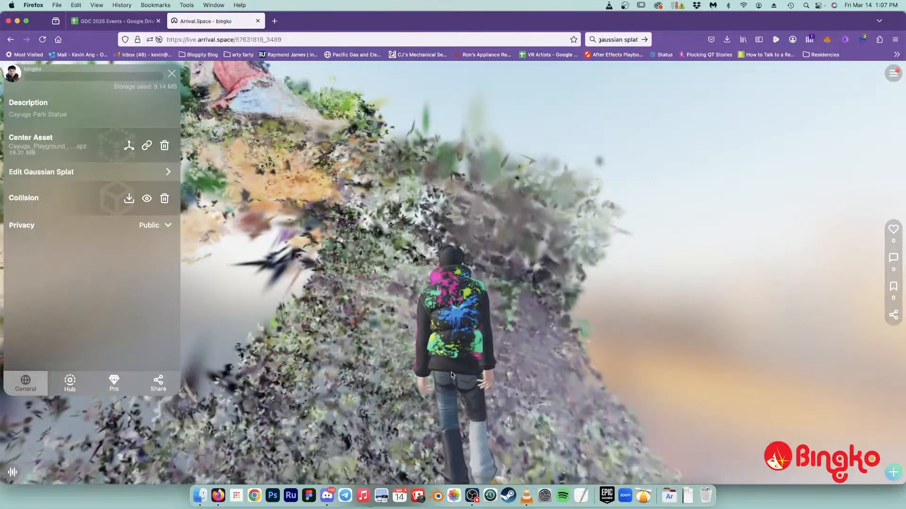
key(a)
key(w)
key(d)
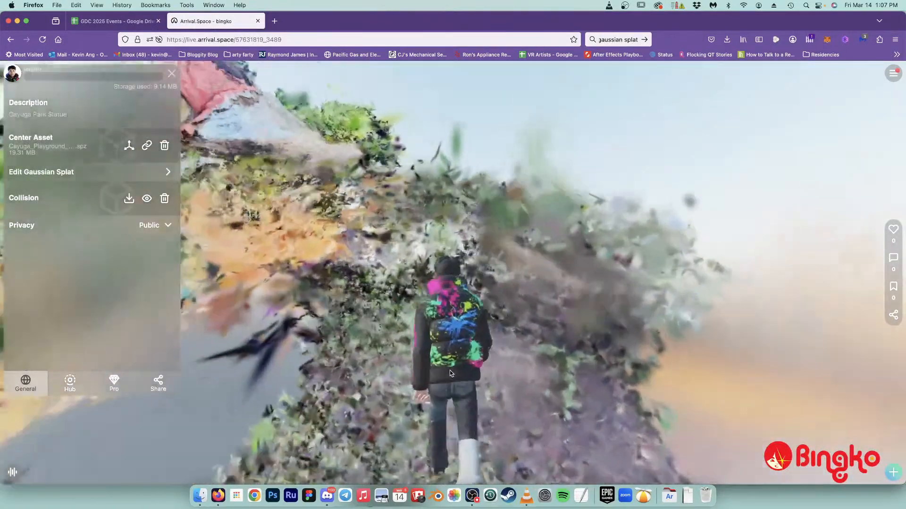
key(a)
key(a)
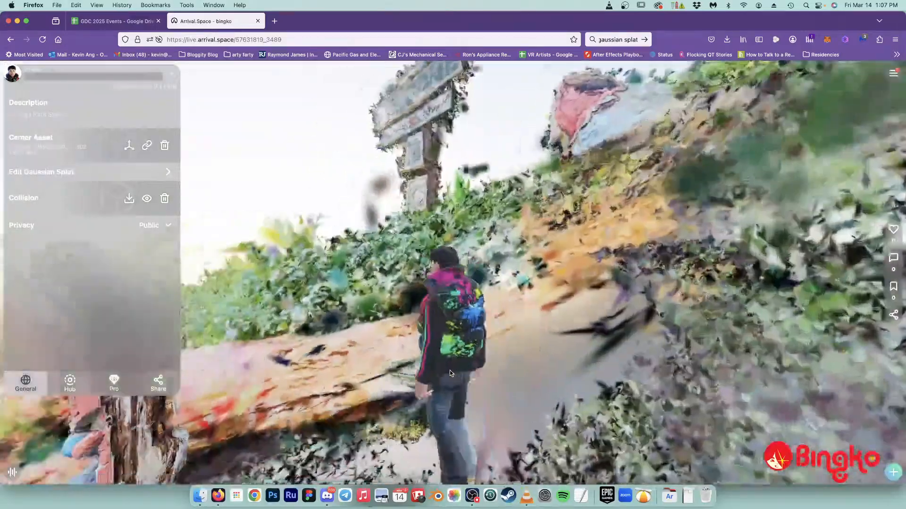
key(s)
key(a)
key(w)
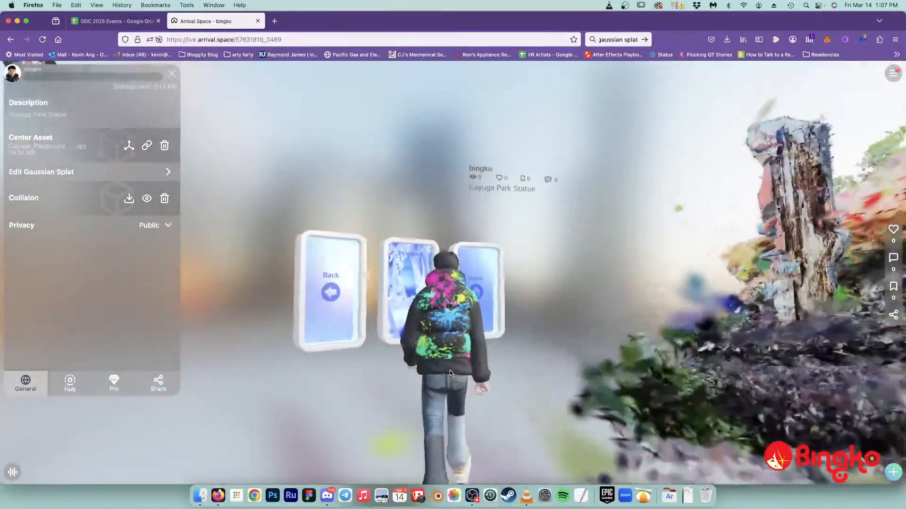
- Turn the view away from the portals and walk the avatar back to the front of the totem statue
drag(449, 370, 664, 320)
key(w)
key(w)
key(d)
key(w)
key(a)
key(d)
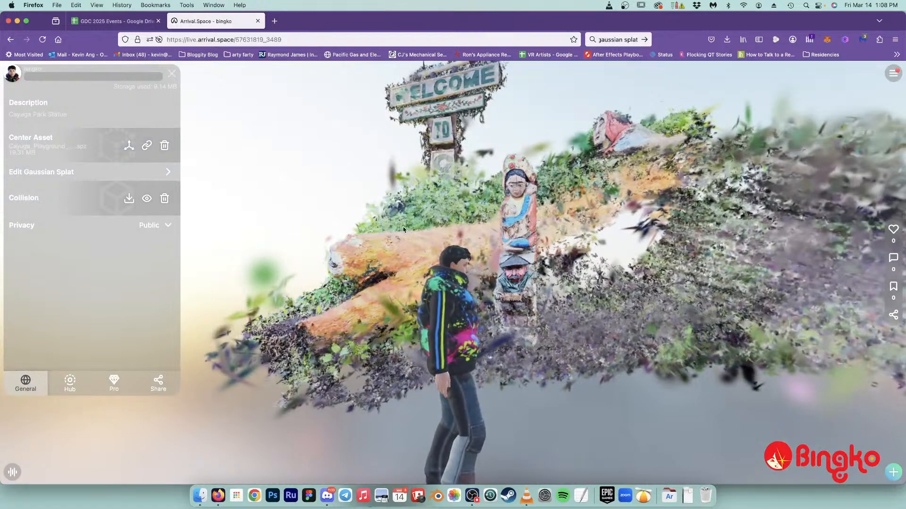
- Walk the avatar to the Cayuga Park welcome sign to inspect it, and back away toward the hill
drag(556, 236, 410, 232)
key(a)
key(w)
drag(558, 251, 711, 244)
key(w)
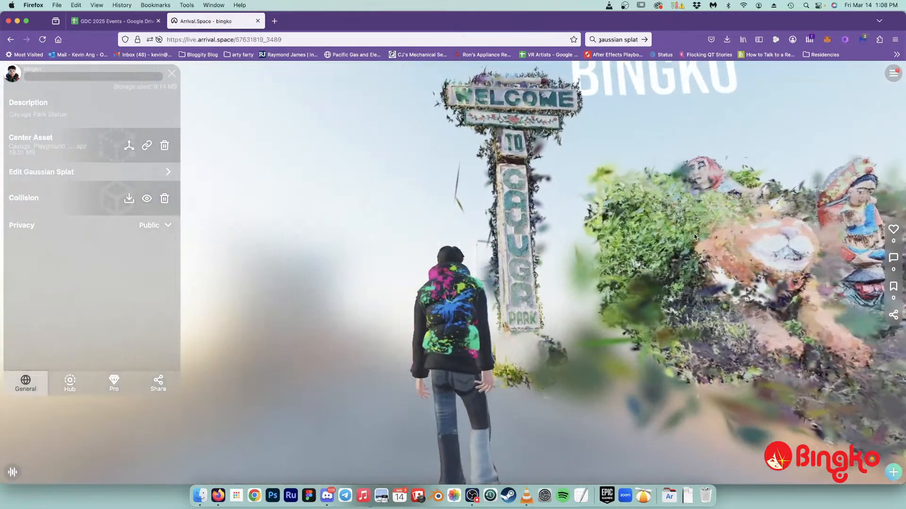
key(s)
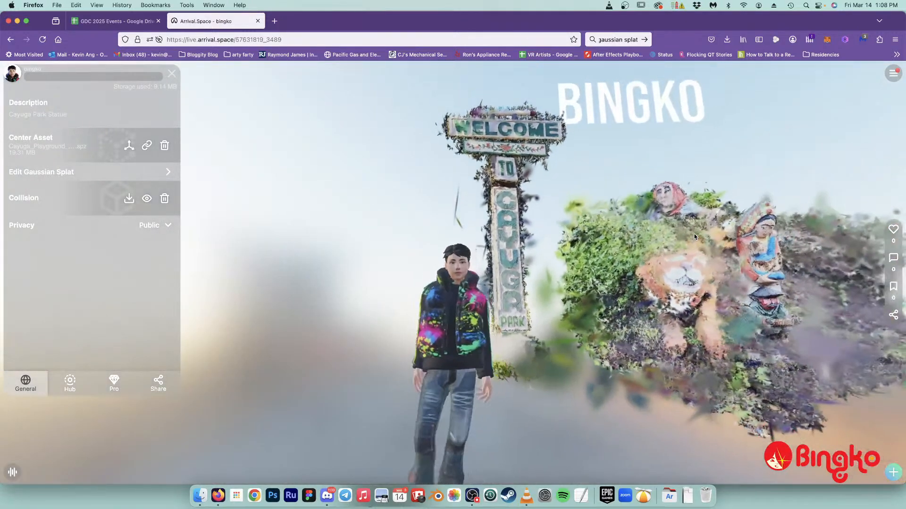
key(d)
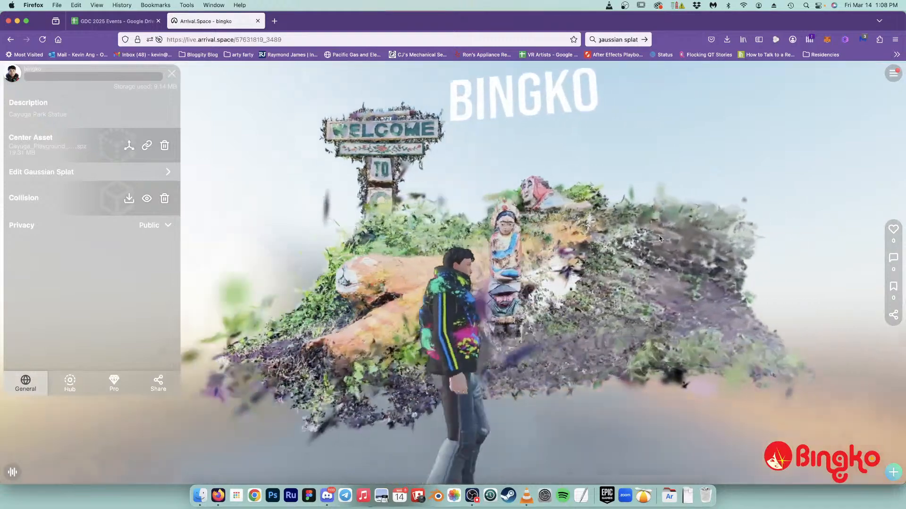
- Move the avatar in front of the scene, facing the camera, with the sign, title and hill all in view
drag(694, 237, 575, 266)
key(w)
key(d)
key(s)
key(d)
key(d)
key(w)
key(s)
drag(575, 263, 587, 267)
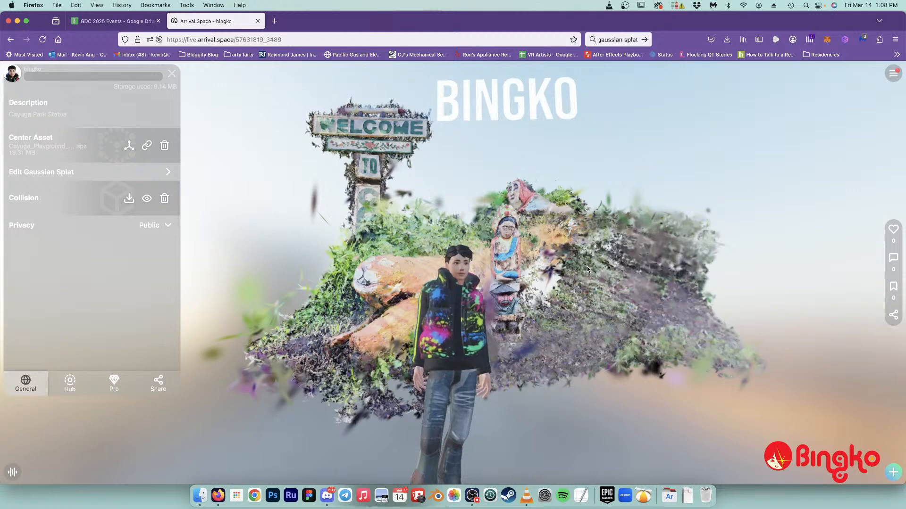
mouse_move(566, 272)
mouse_down()
mouse_move(629, 277)
mouse_move(538, 271)
mouse_move(585, 267)
mouse_move(565, 265)
mouse_up()
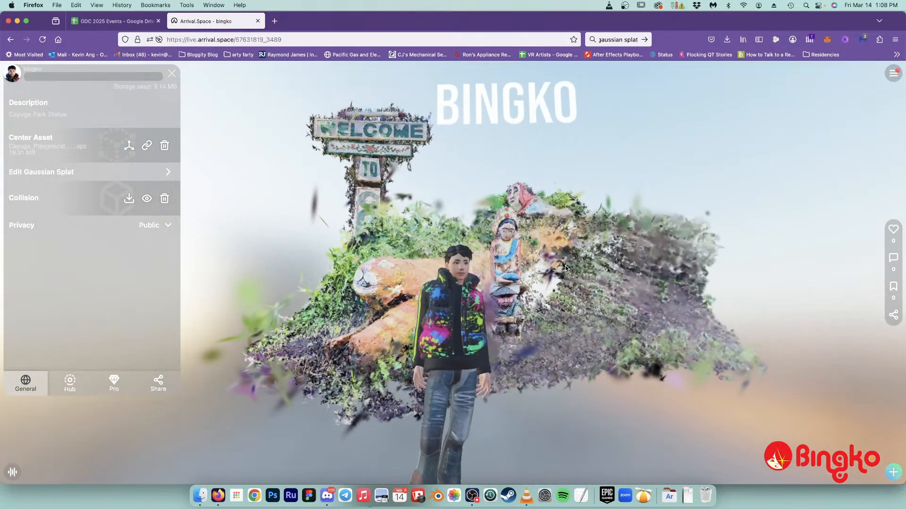